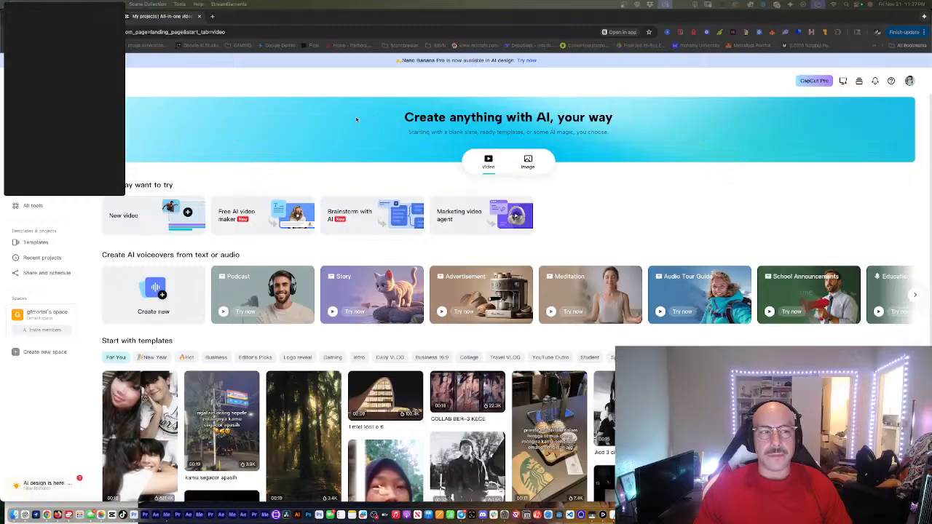
Step: Switch to the Food on Foot website and look over its homepage from the holiday appeal to the Our Impact section
left_click(91, 16)
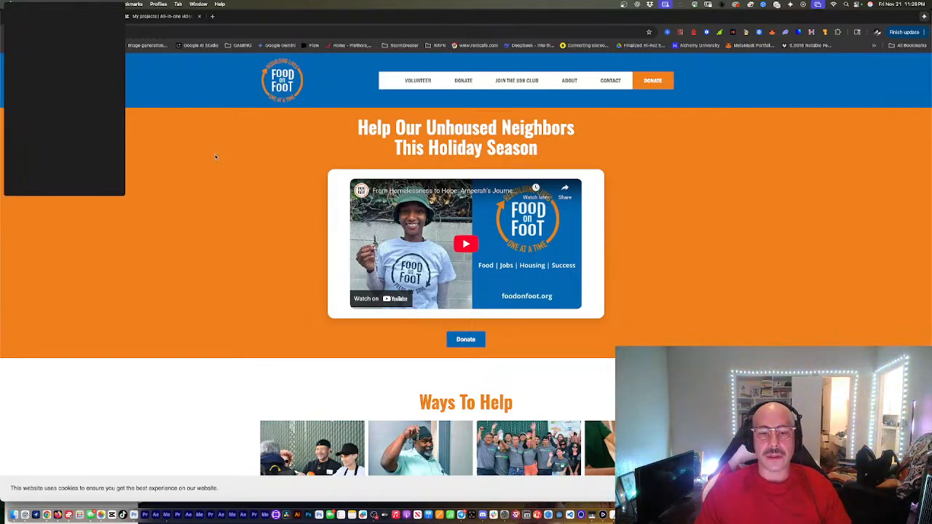
scroll(217, 156, "down", 1)
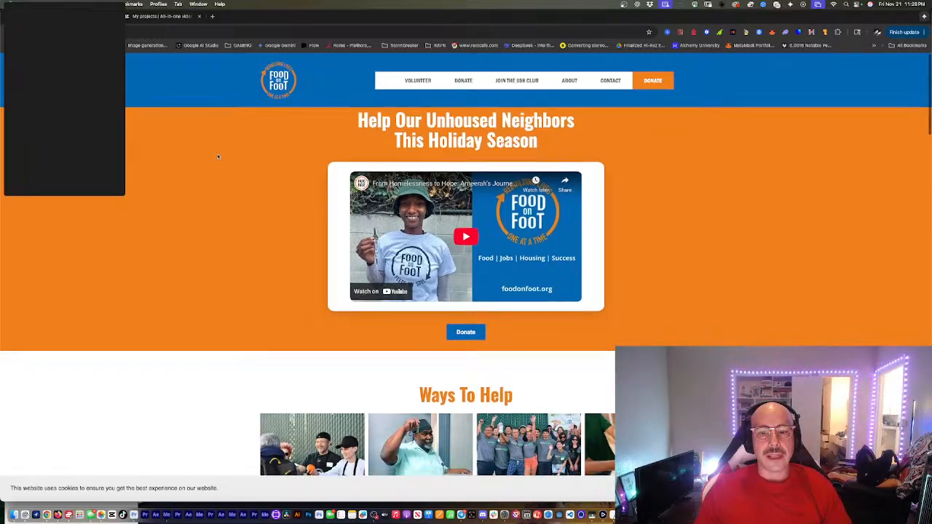
scroll(217, 156, "down", 10)
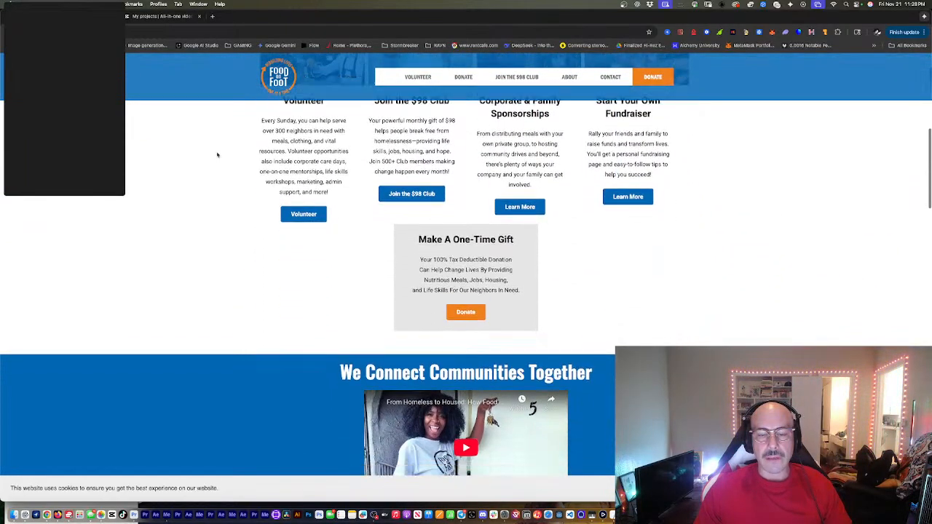
scroll(218, 154, "down", 5)
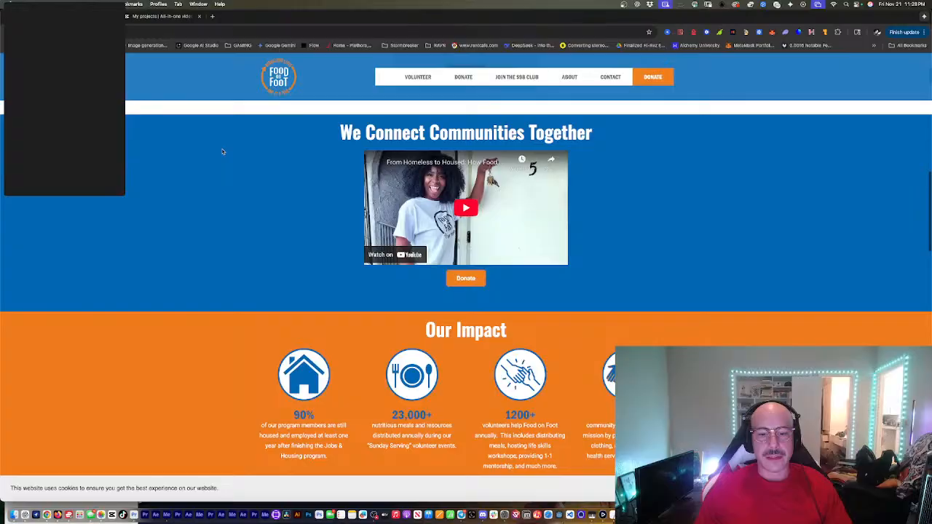
scroll(212, 162, "down", 5)
scroll(202, 172, "up", 3)
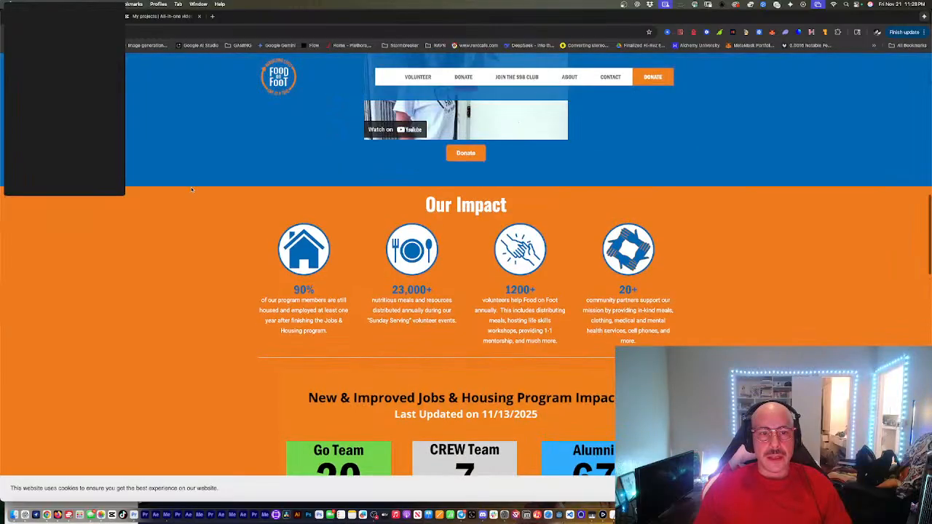
scroll(193, 186, "up", 3)
scroll(188, 189, "up", 9)
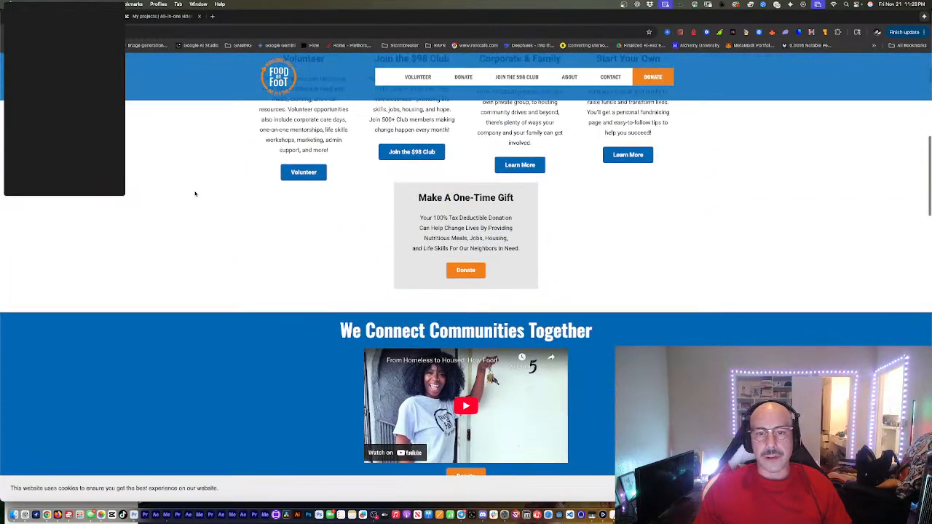
scroll(183, 186, "up", 3)
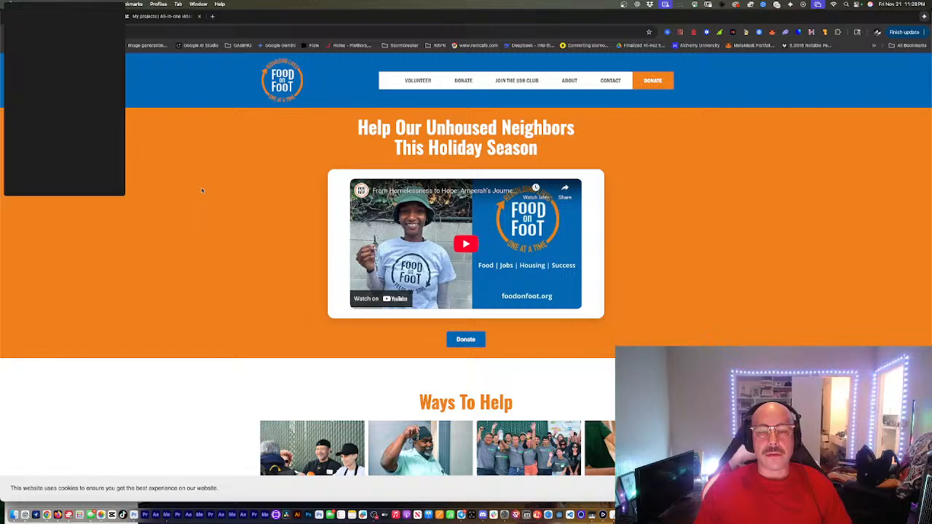
scroll(212, 170, "down", 2)
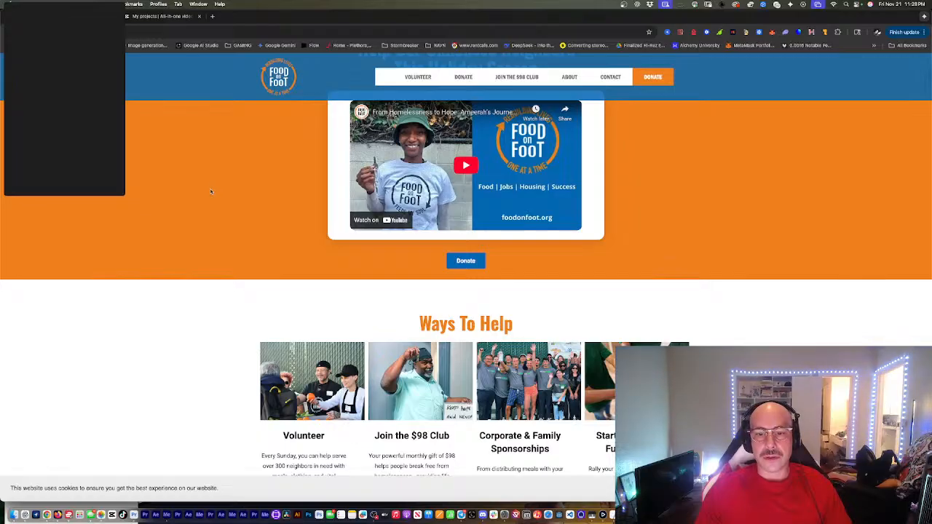
scroll(211, 191, "up", 2)
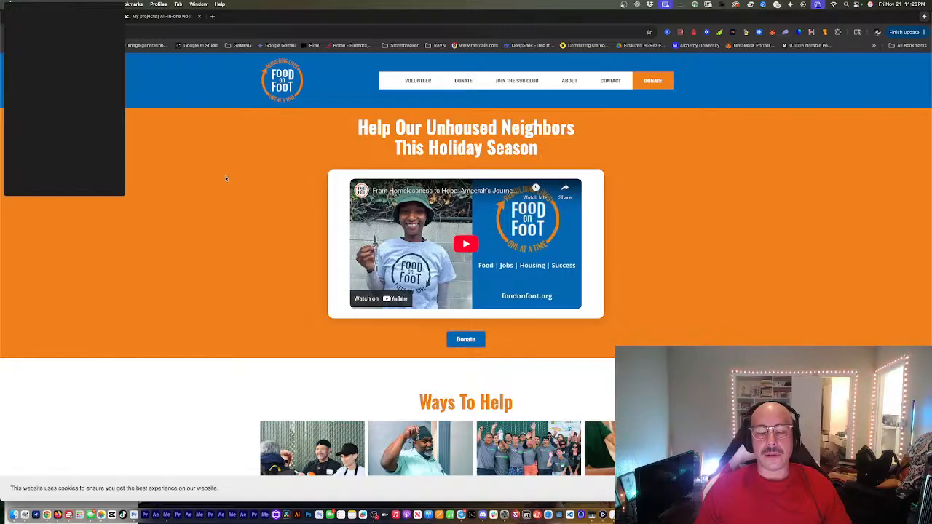
Step: Read through the full Food on Foot homepage, including the jobs and housing program impact, spotlights and newsletter sign-up
scroll(232, 168, "down", 7)
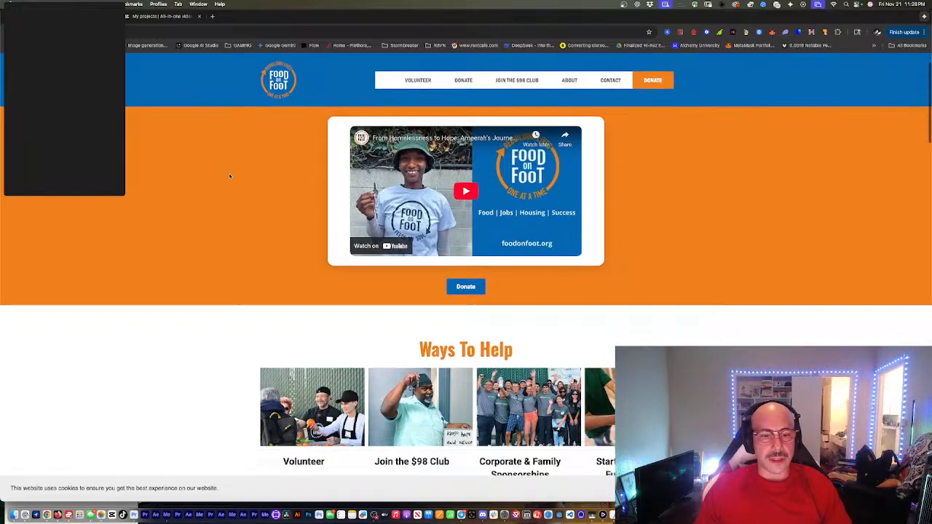
scroll(230, 164, "down", 8)
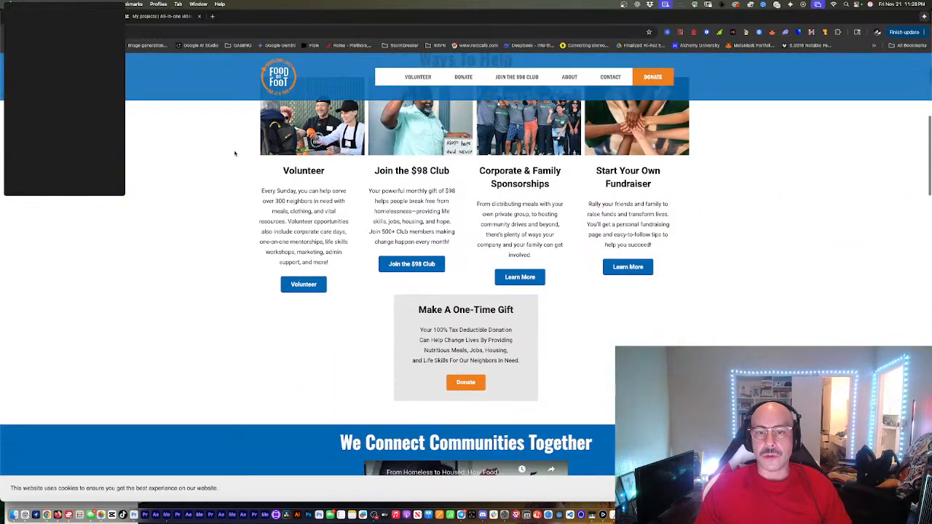
scroll(237, 160, "down", 7)
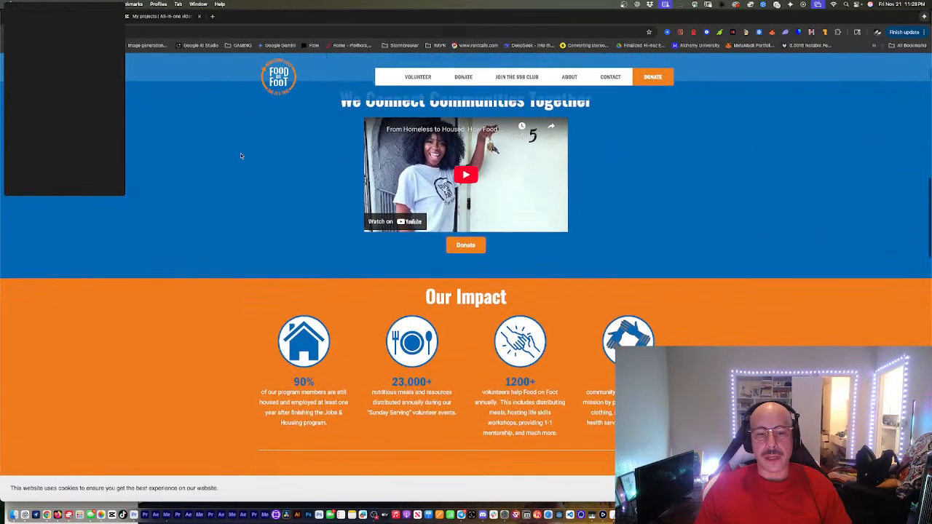
scroll(228, 162, "down", 10)
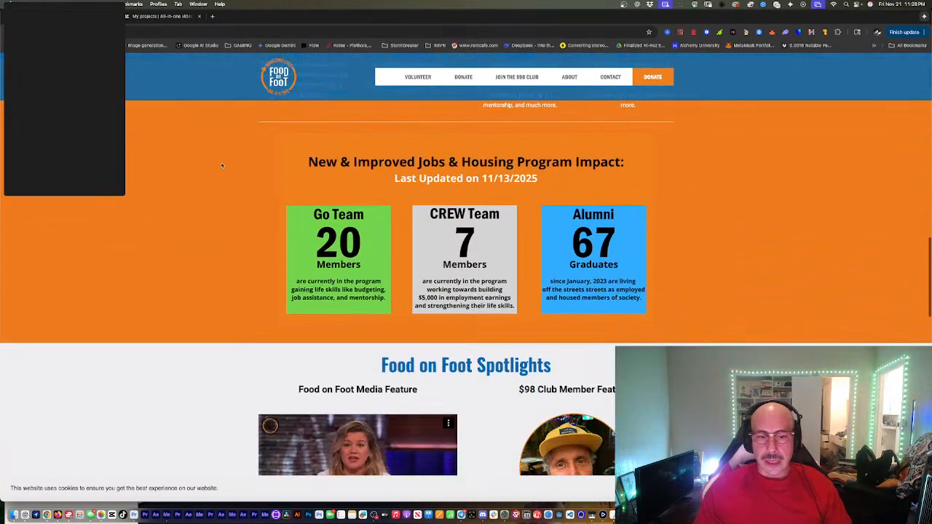
scroll(218, 153, "down", 3)
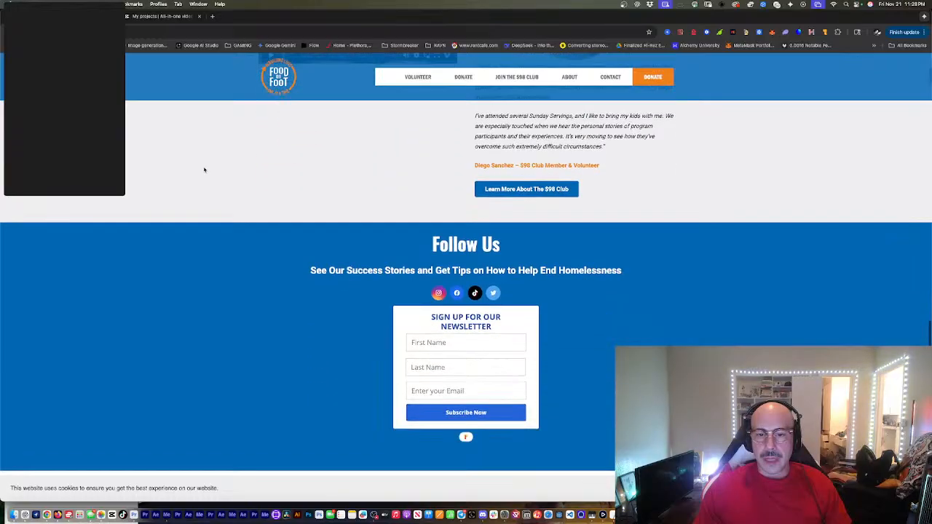
scroll(213, 185, "up", 20)
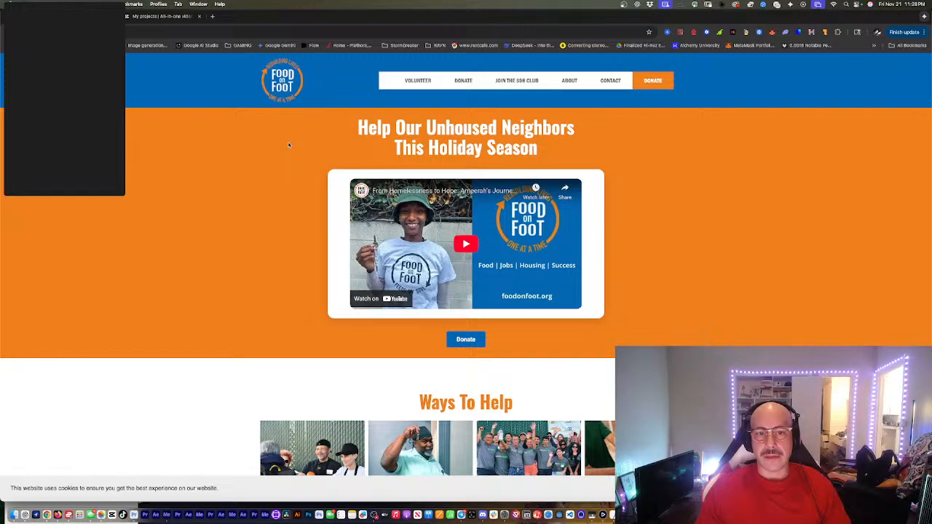
Step: Switch back to CapCut and create a new video project in the 9:16 TikTok format
left_click(150, 16)
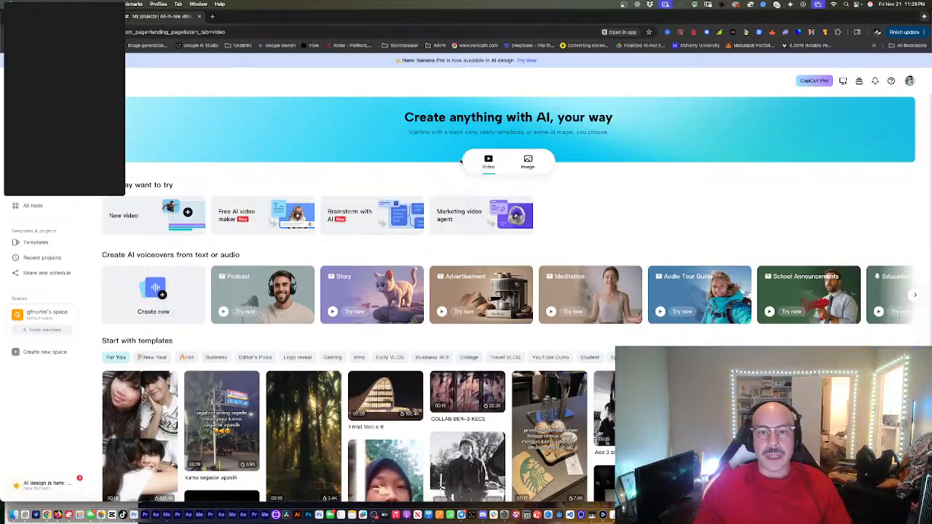
left_click(42, 101)
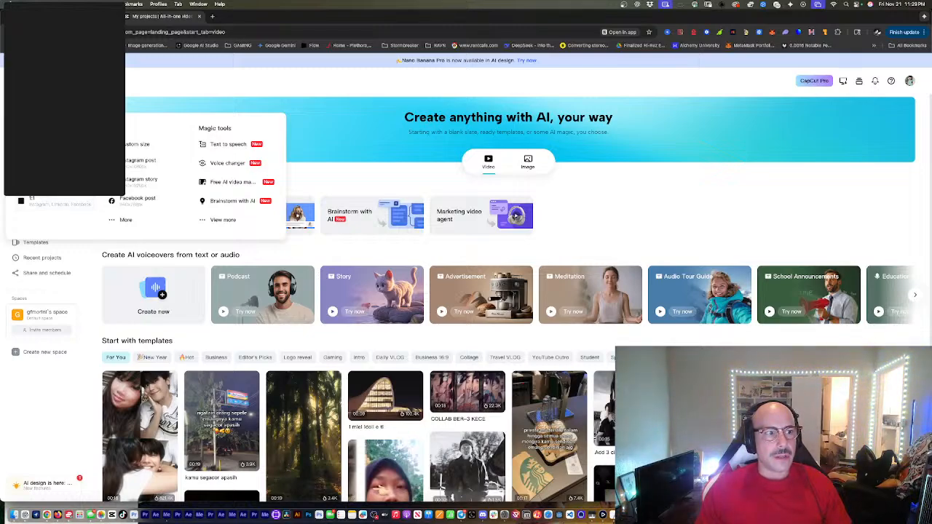
left_click(515, 217)
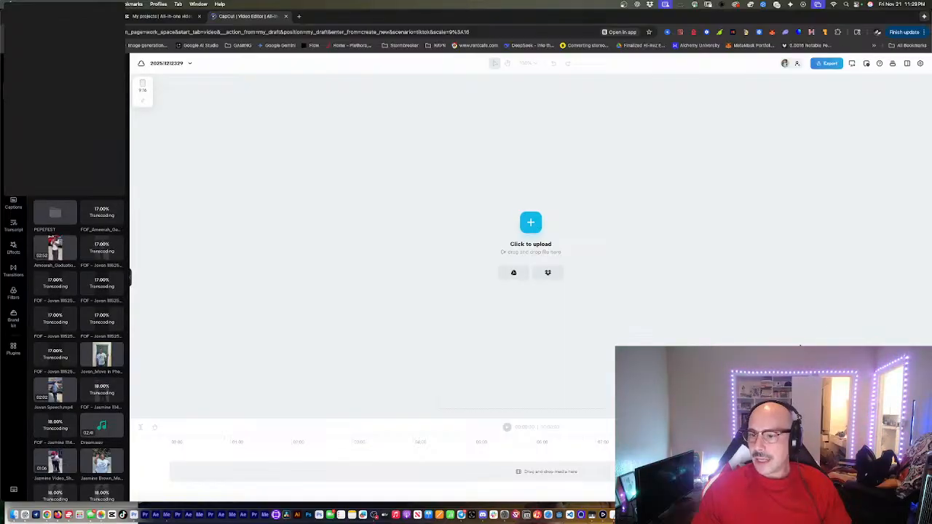
Step: Upload the Food on Foot folder from Finder into the project's media library
left_click(879, 515)
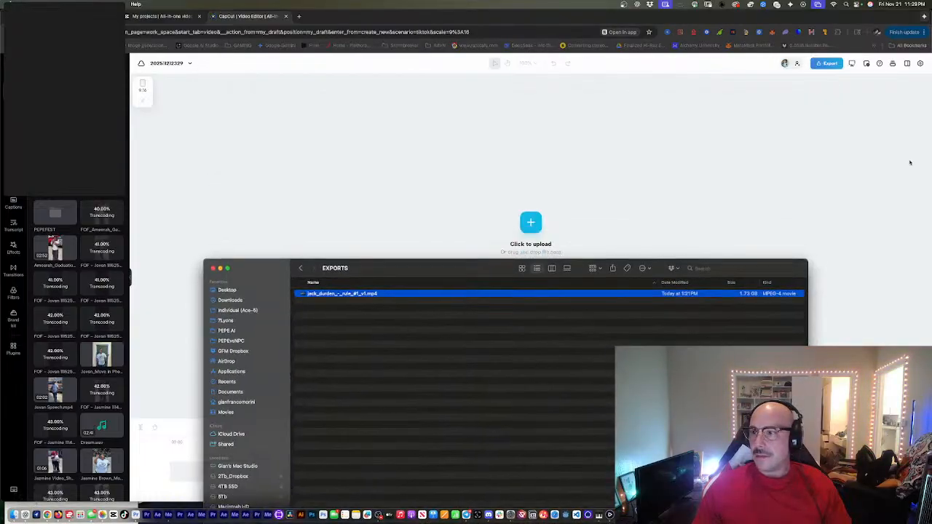
left_click(910, 162)
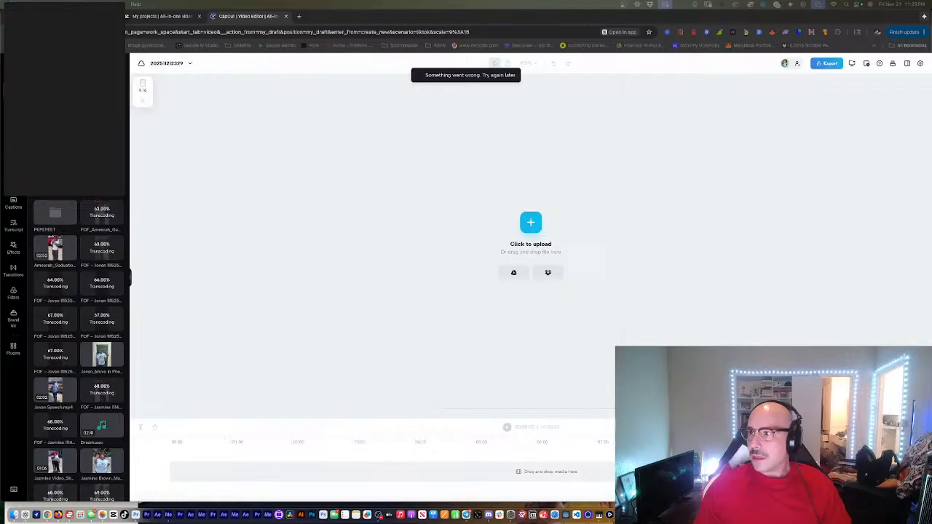
left_click_drag(473, 206, 87, 245)
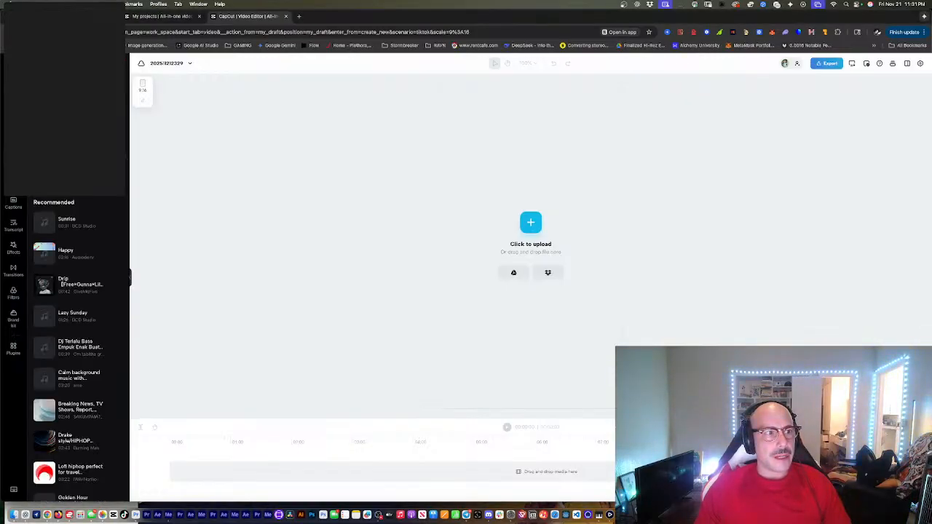
Step: Browse the text templates by category and look at the caption upload and transcript options
mouse_move(76, 261)
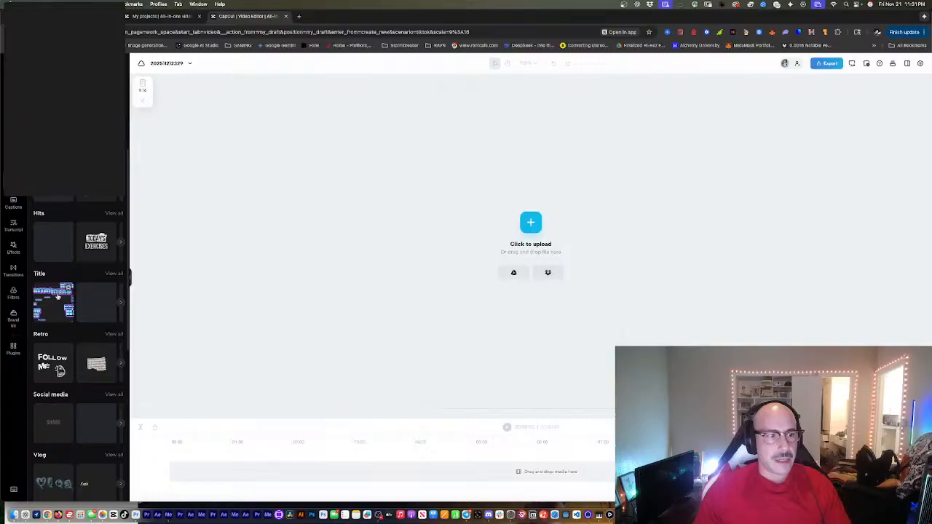
scroll(58, 296, "down", 4)
scroll(62, 251, "up", 4)
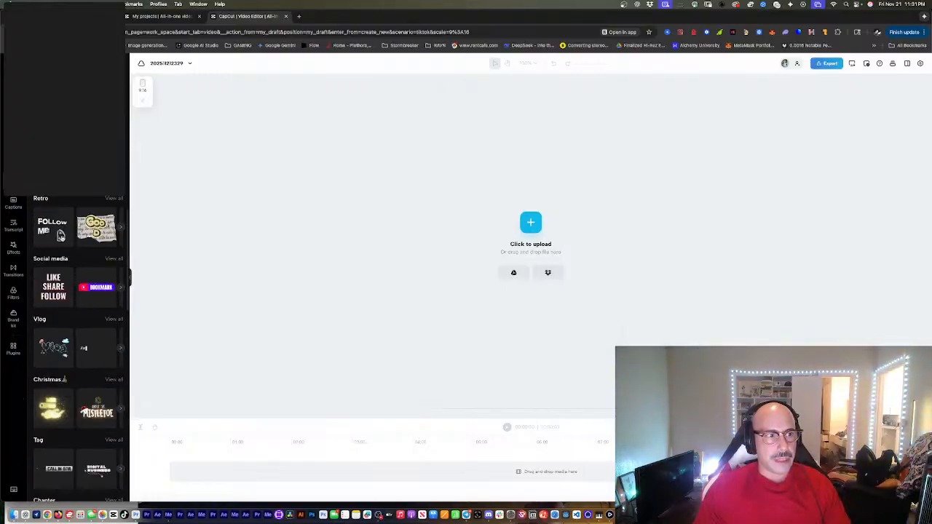
left_click(14, 207)
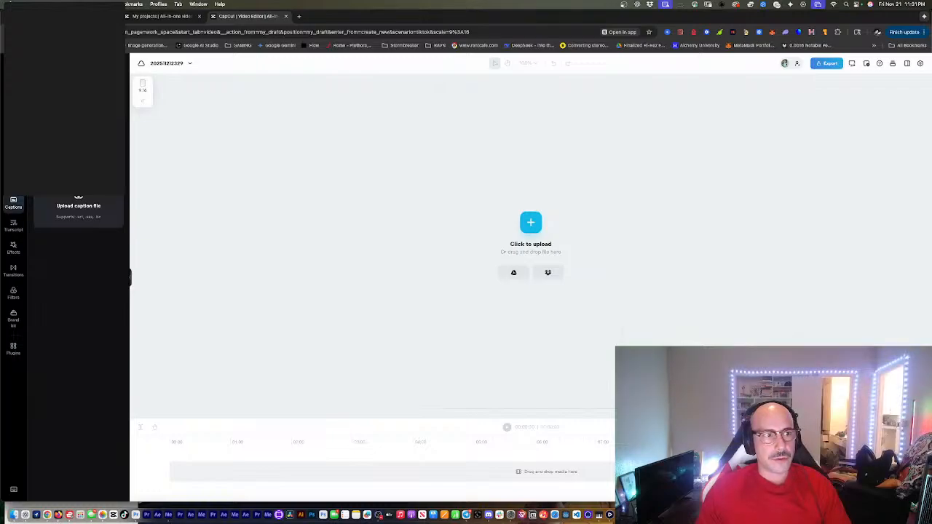
left_click(15, 231)
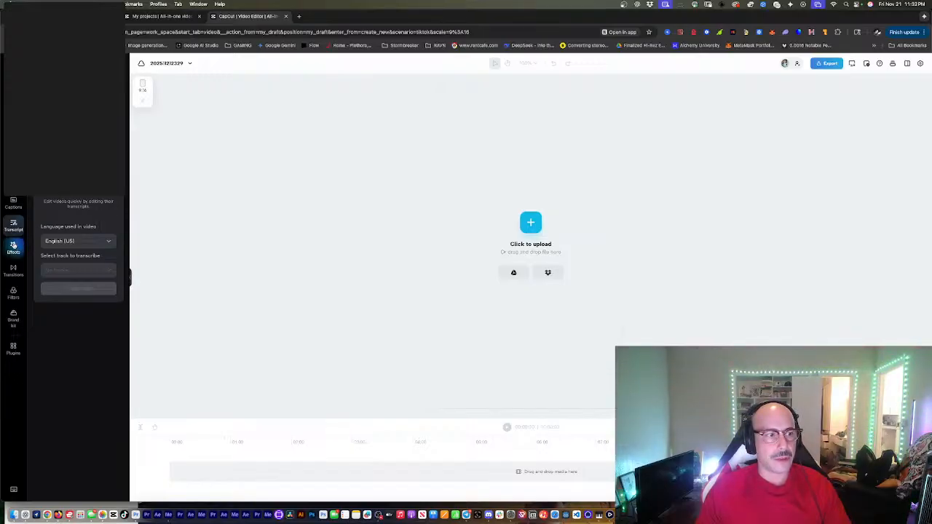
Step: Browse the available video effects and transitions by category
left_click(13, 246)
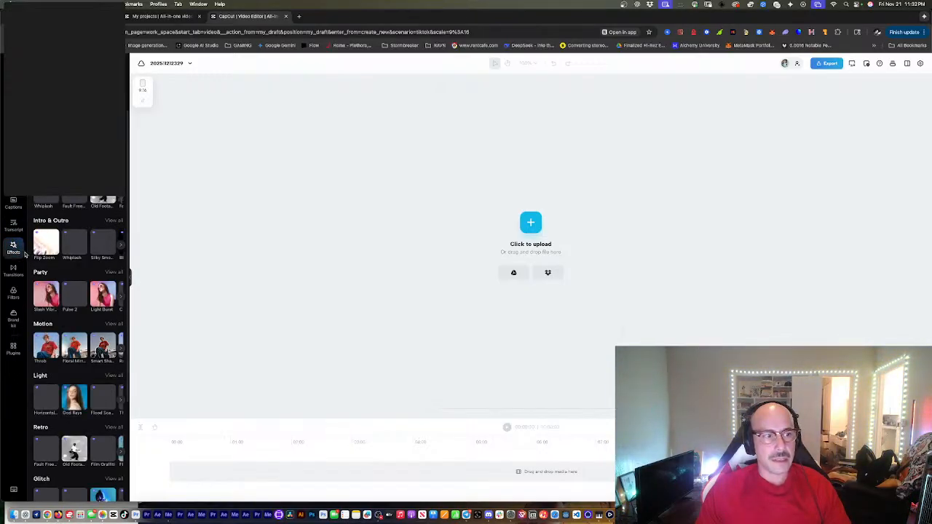
scroll(50, 198, "down", 3)
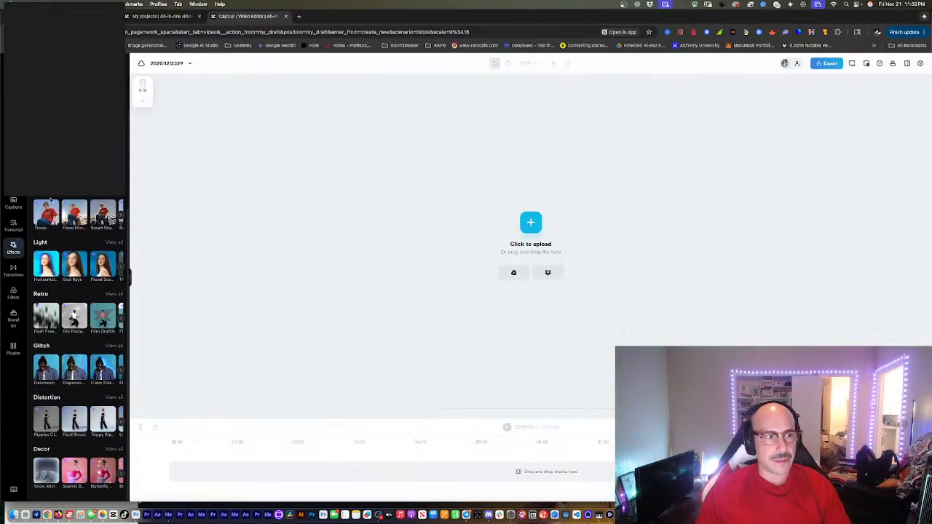
left_click(13, 268)
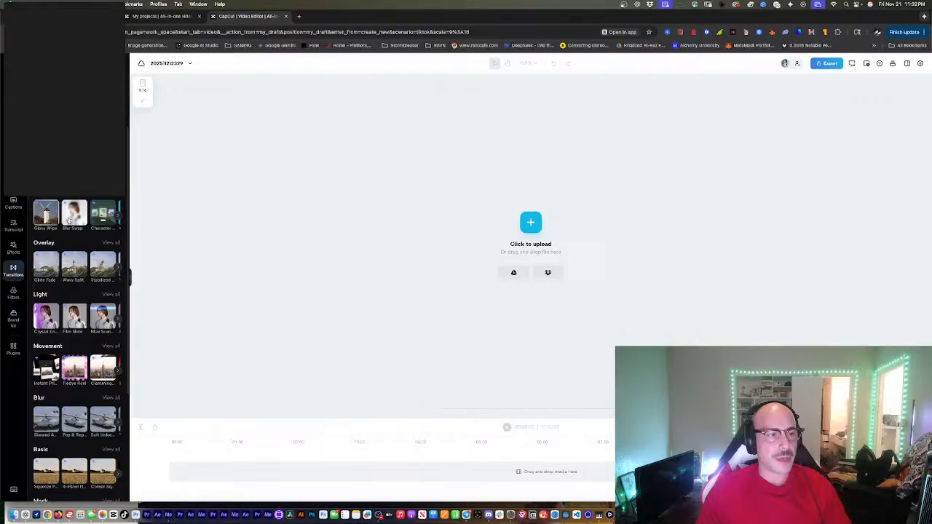
scroll(69, 220, "down", 3)
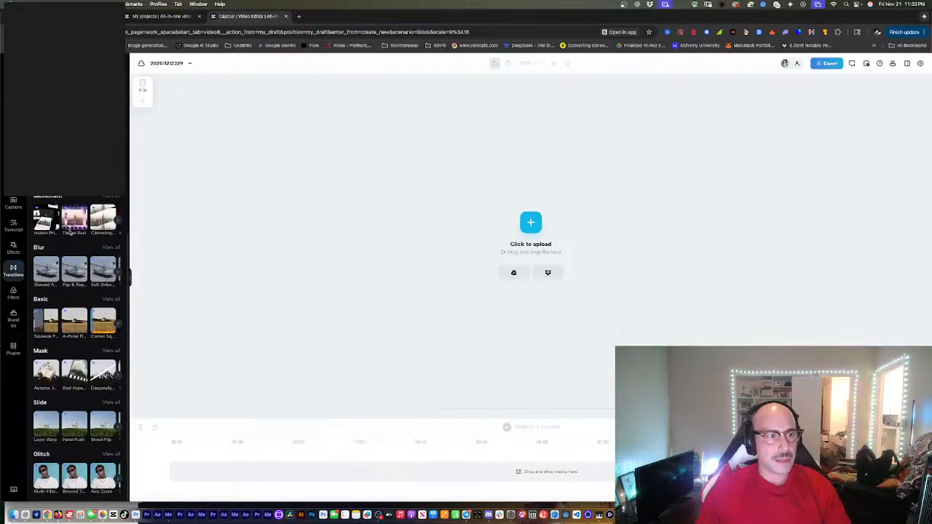
Step: Look over the filters, the brand kit's text presets, stickers and music, and the plugins
left_click(13, 291)
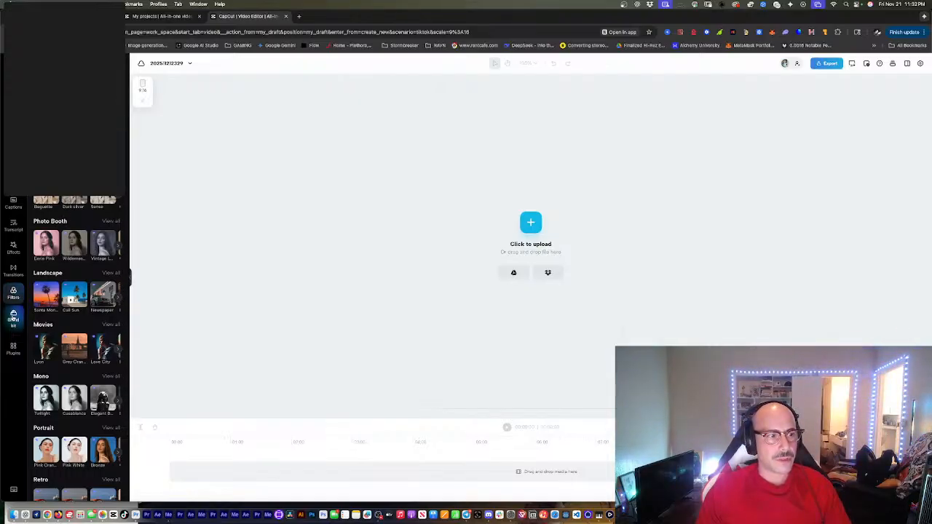
left_click(13, 318)
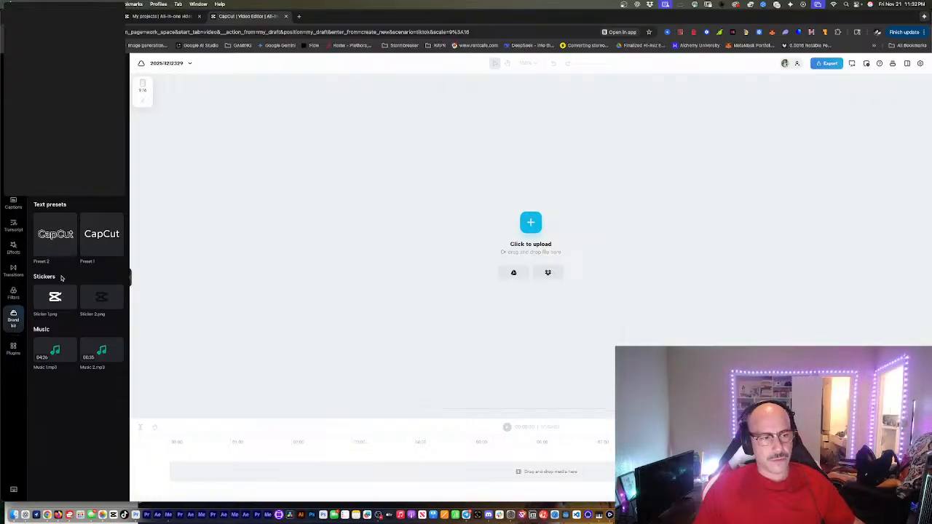
left_click(13, 348)
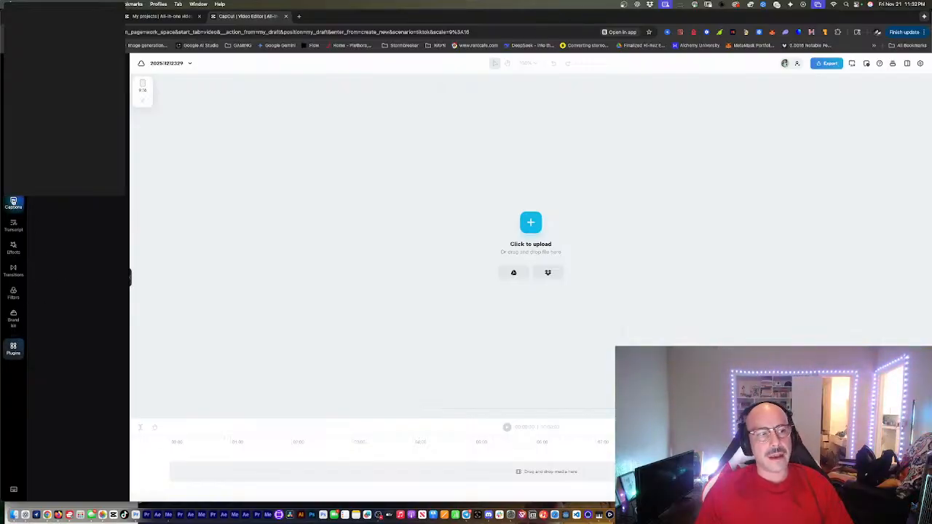
Step: Place the Jobs & Housing Program Description video from the uploaded media at the start of the timeline
left_click(13, 201)
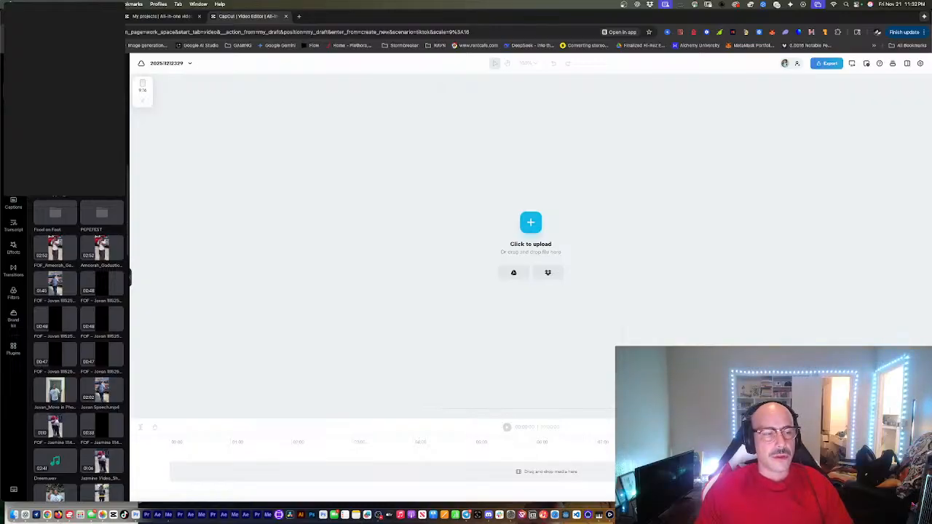
left_click_drag(130, 277, 187, 483)
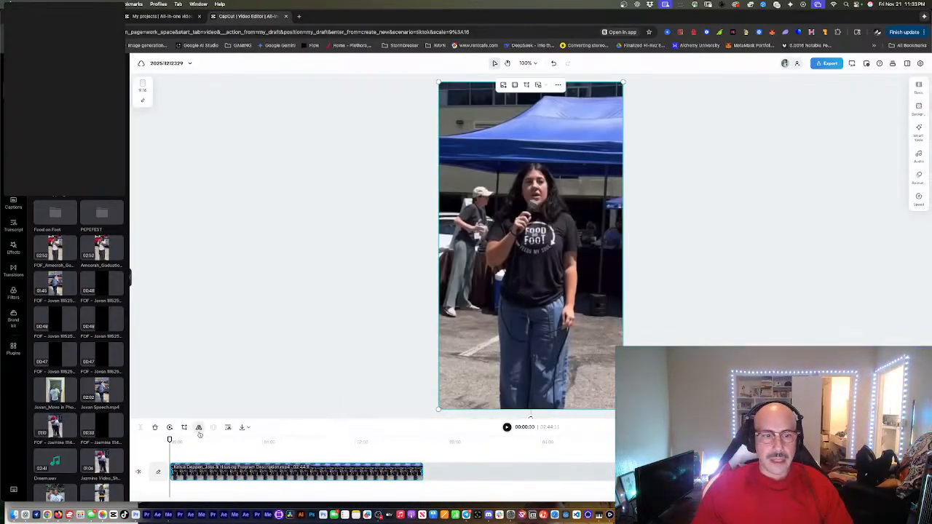
mouse_move(169, 440)
left_mouse_down()
mouse_move(260, 440)
mouse_move(170, 440)
left_mouse_up()
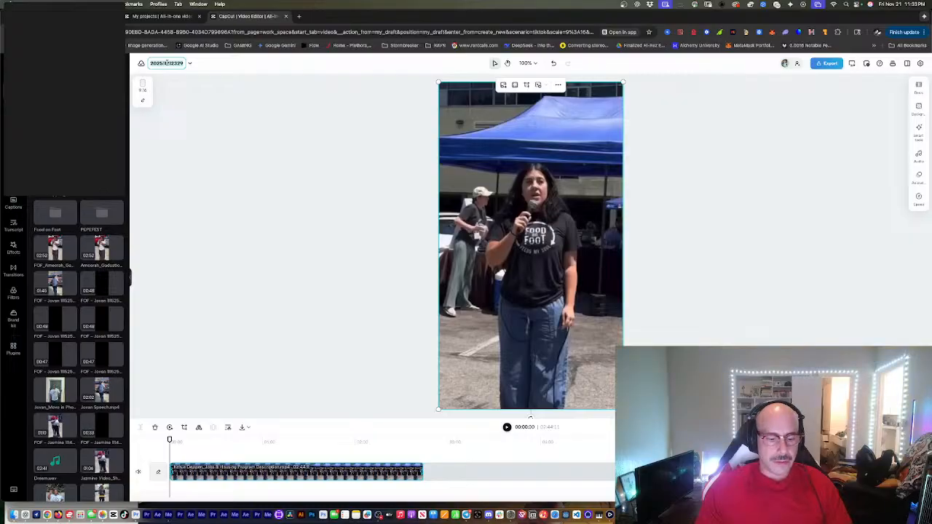
Step: Rename the project with the prefix "FOF - " followed by the speaker's first name
type("F")
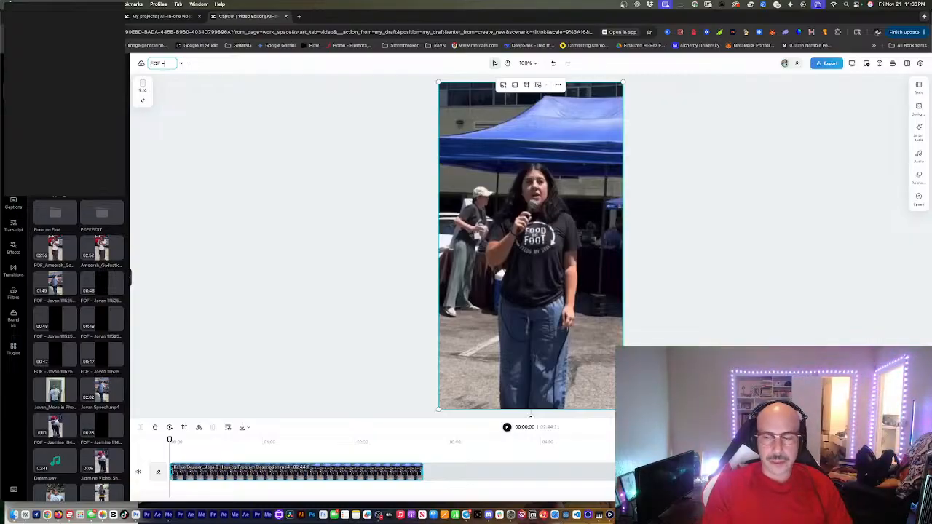
type("OF - Ke")
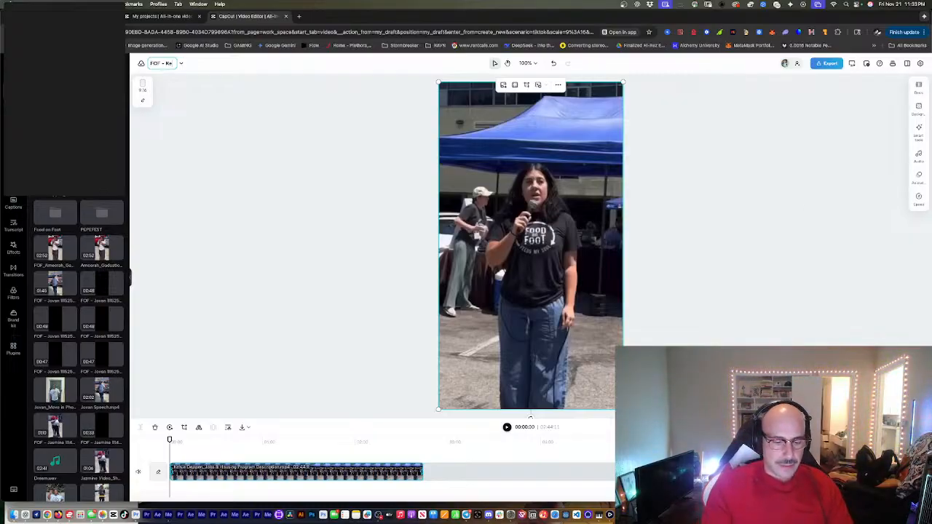
type("isey")
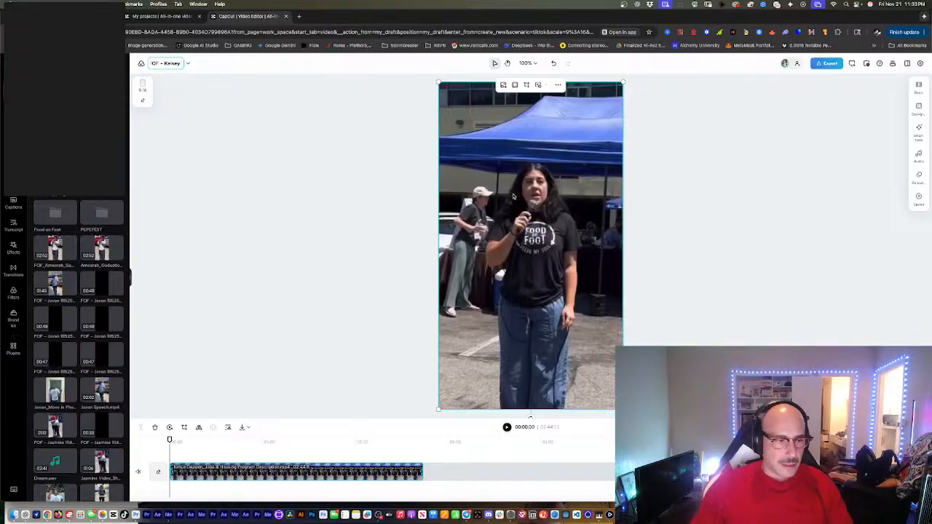
left_click(21, 506)
left_click(14, 517)
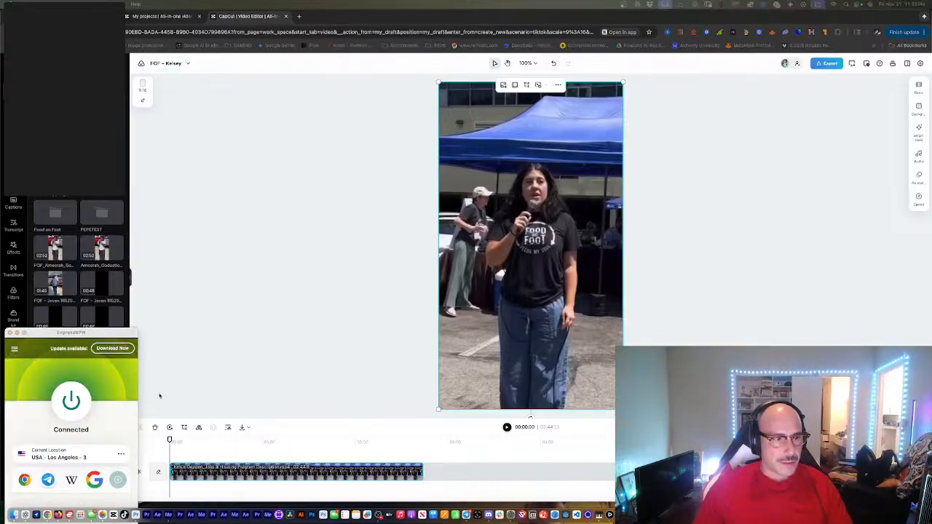
left_click(197, 379)
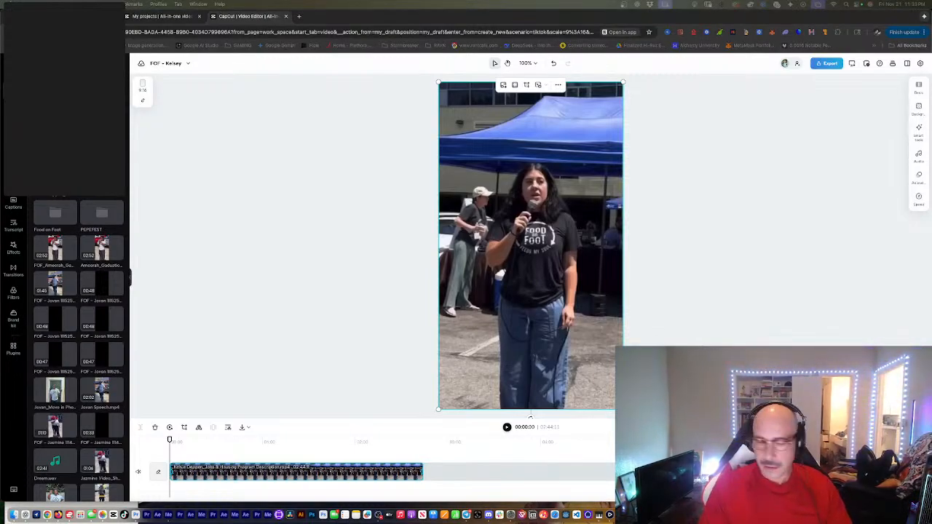
Step: Replace the first name in the project title with the clip's file name, including the speaker's full name and Jobs & Housing Program Description
left_click(168, 63)
left_click(168, 64)
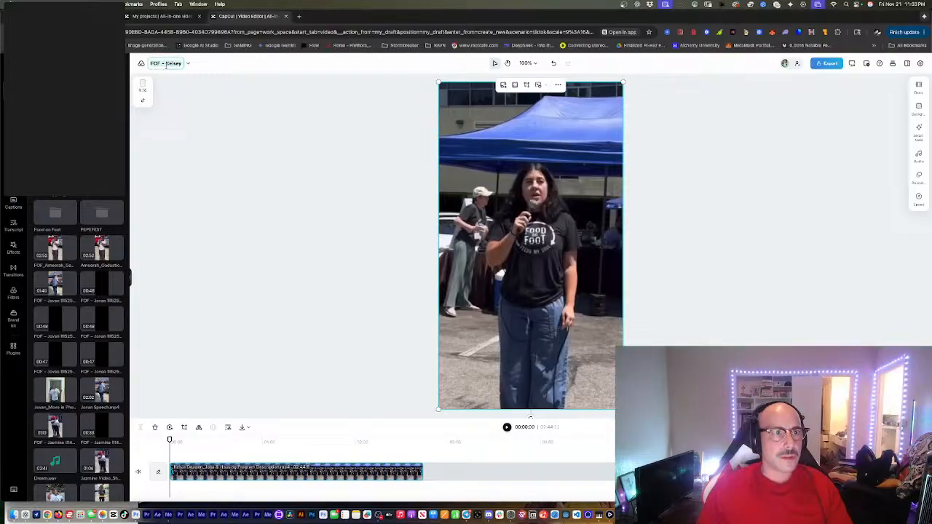
left_click(163, 64)
double_click(167, 63)
key("super+v")
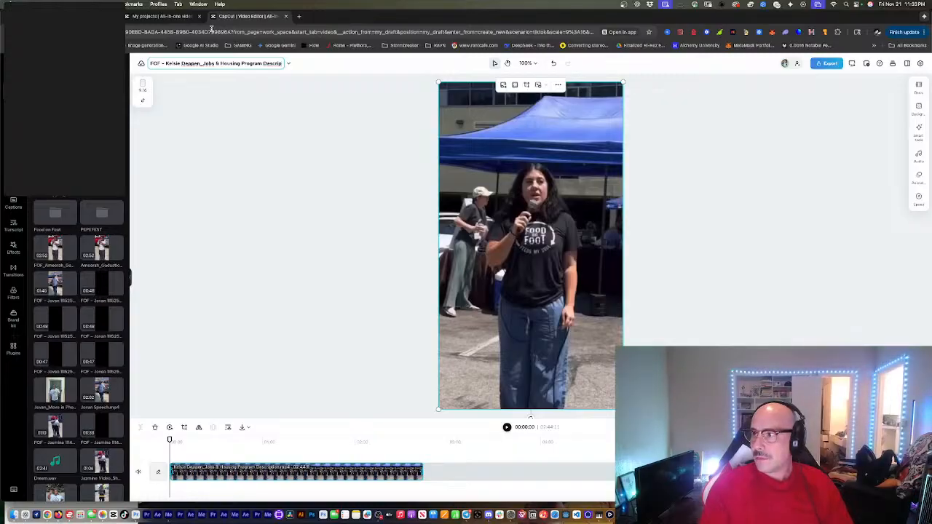
Step: Shorten the project title to end at "Jobs & Housing" and append "_112125"
key("BackSpace")
key("BackSpace")
key("BackSpace")
key("BackSpace")
key("BackSpace")
key("BackSpace")
key("BackSpace")
key("BackSpace")
key("BackSpace")
key("BackSpace")
key("BackSpace")
key("BackSpace")
key("BackSpace")
key("BackSpace")
key("BackSpace")
key("BackSpace")
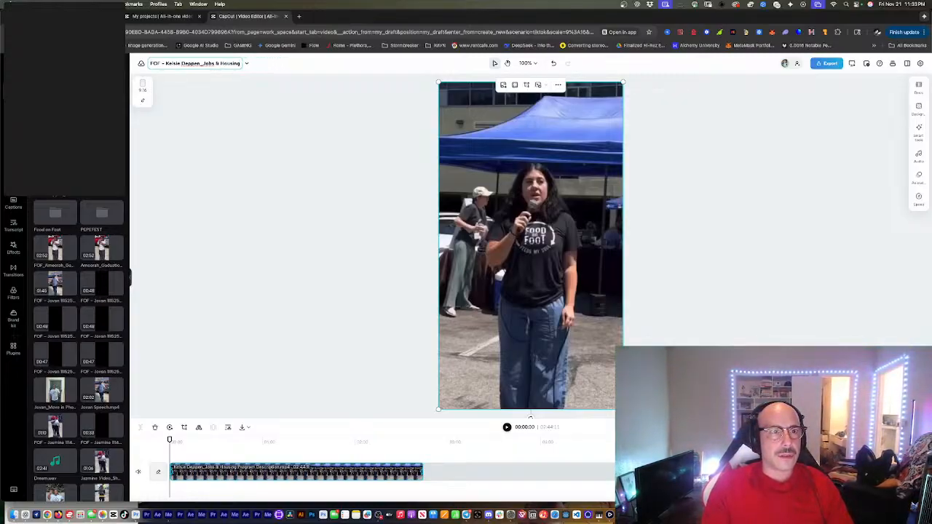
type("_")
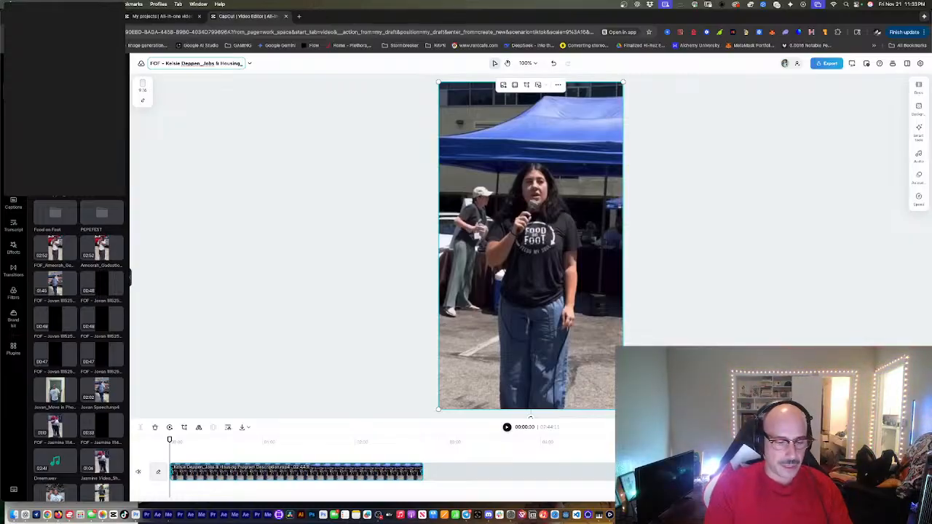
type("H")
type("121")
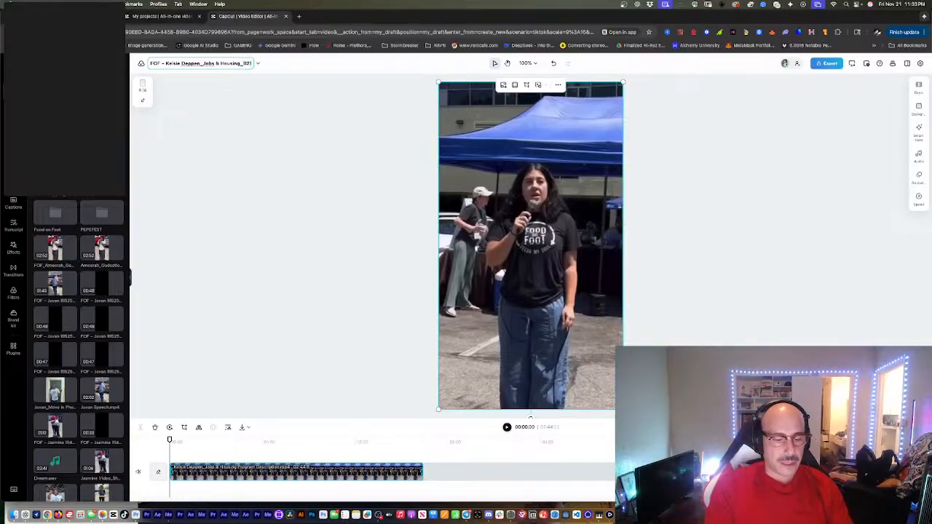
type("25")
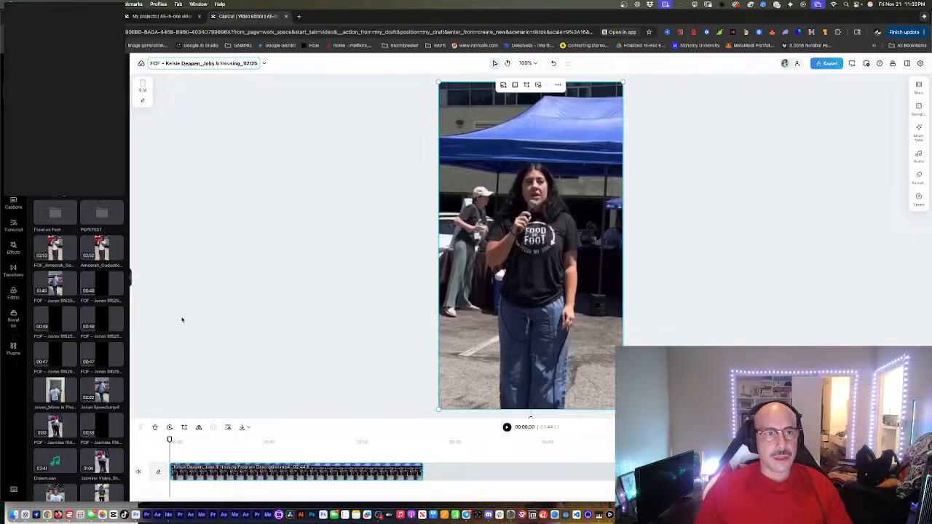
left_click(190, 364)
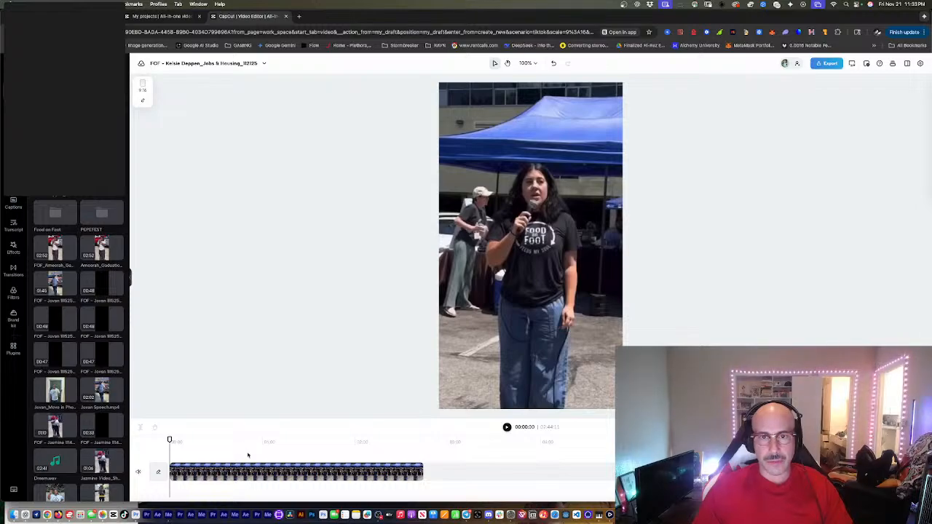
Step: Scrub through the whole clip on the timeline to review its footage and title cards, and return to the beginning
left_click_drag(250, 461, 279, 440)
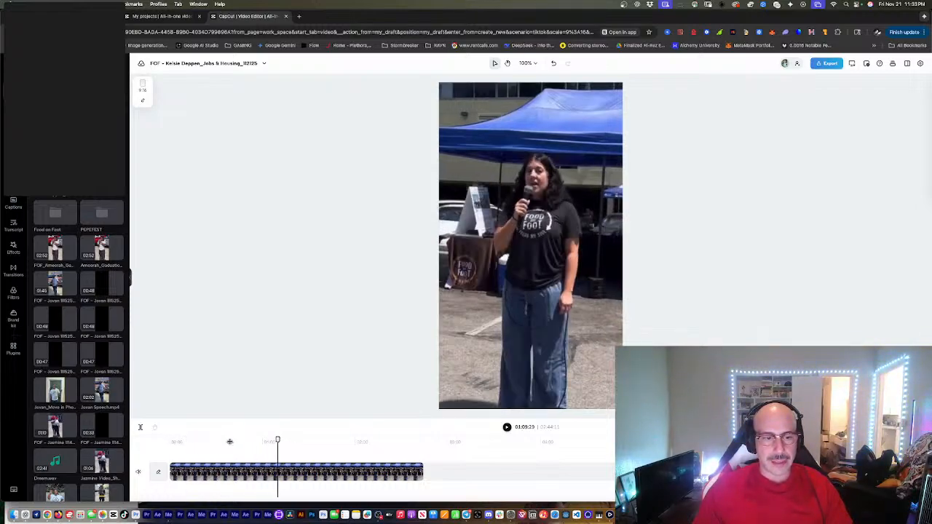
left_click(229, 441)
left_click(289, 441)
left_click(292, 440)
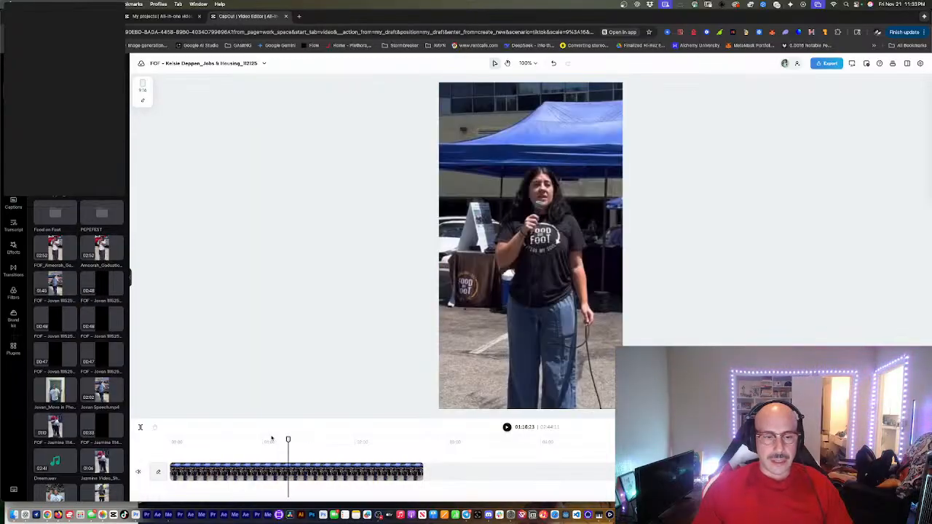
left_click(261, 442)
left_click(358, 442)
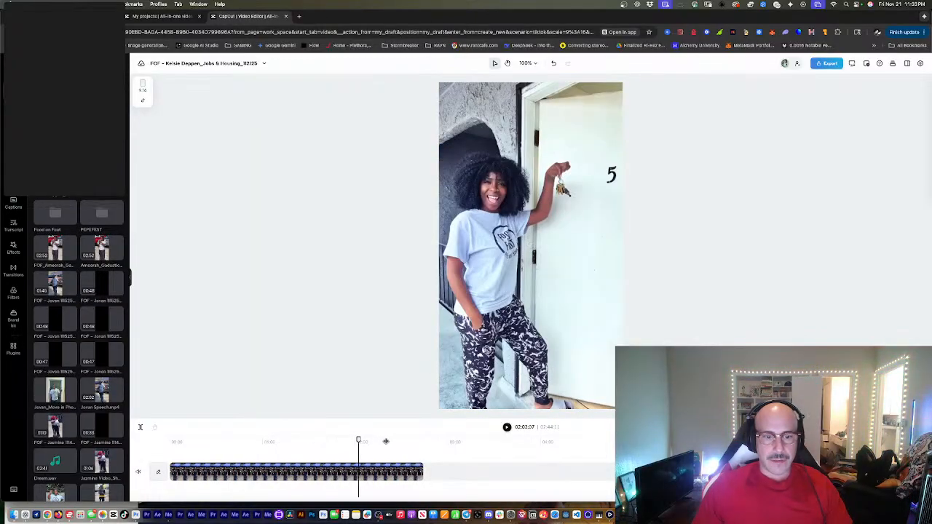
left_click(386, 441)
left_click(405, 441)
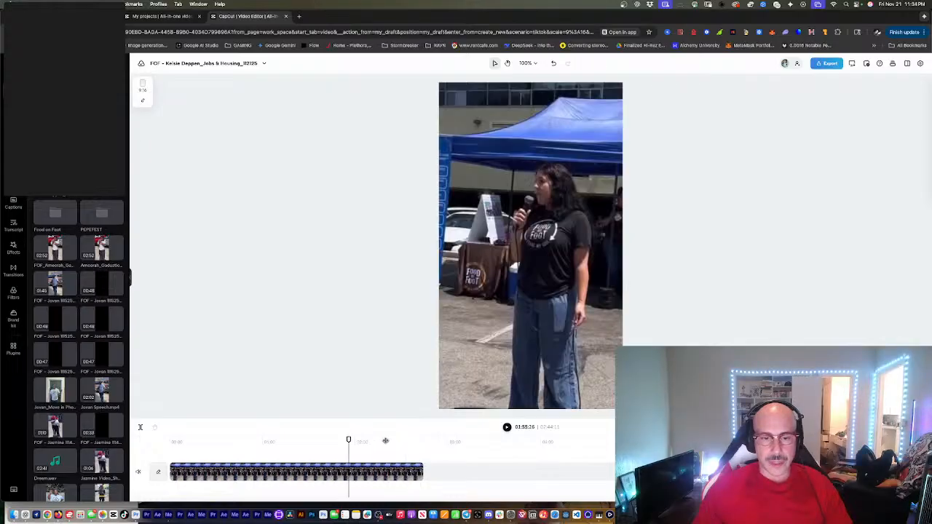
left_click(386, 441)
left_click(406, 441)
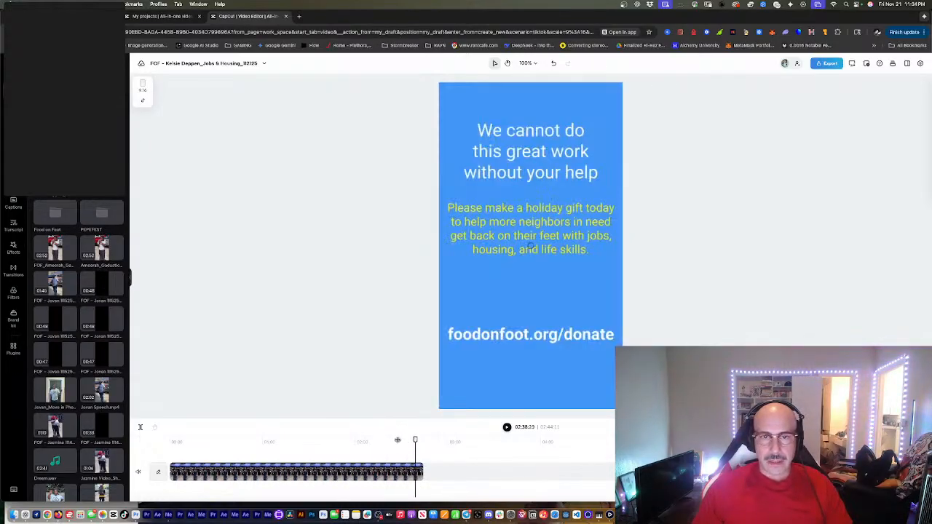
left_click(419, 440)
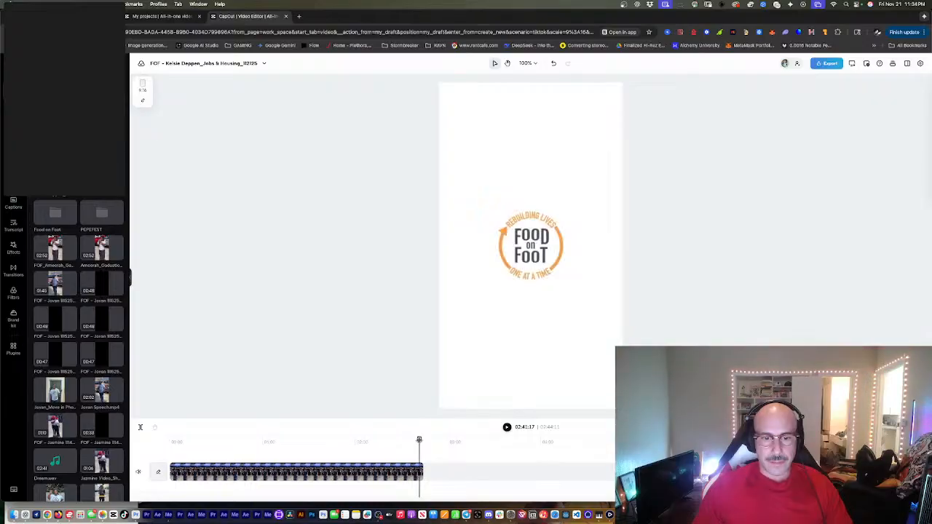
left_click(282, 441)
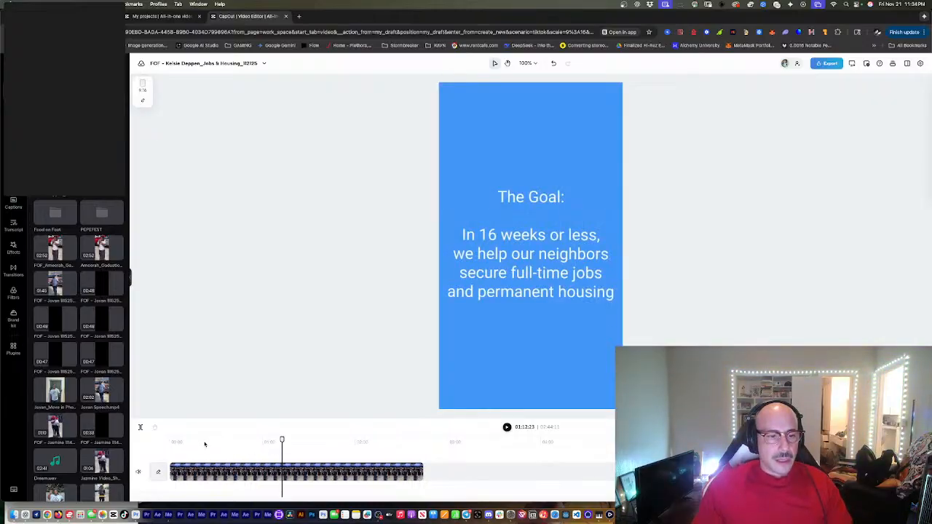
left_click(207, 441)
left_click(169, 441)
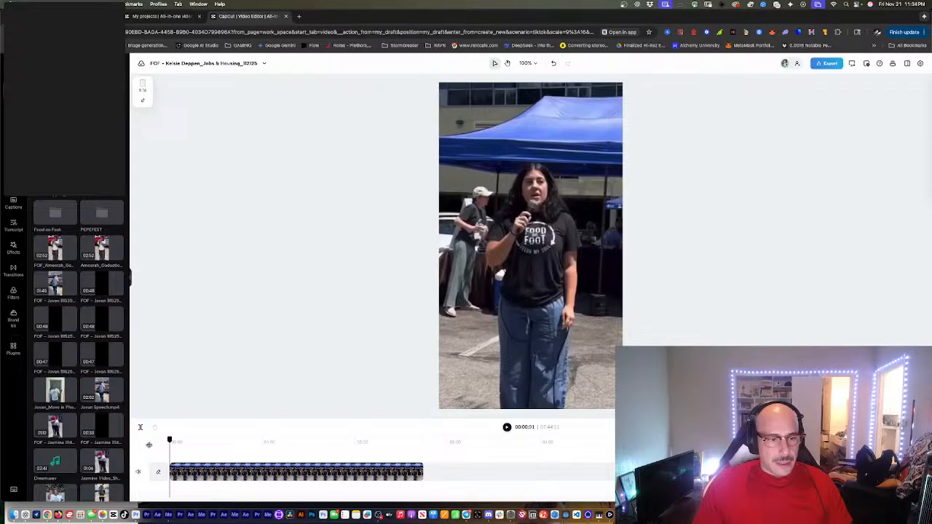
left_click_drag(149, 444, 223, 444)
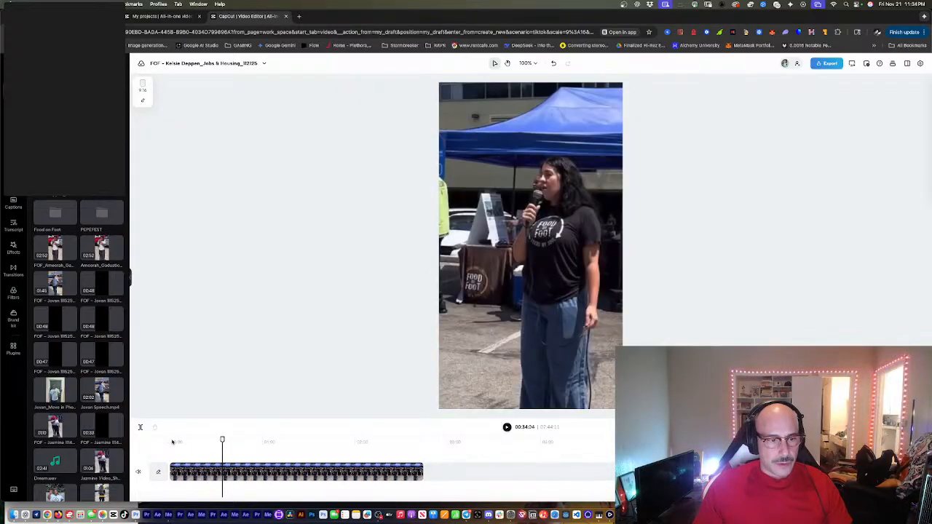
left_click(172, 442)
Step: Generate automatic captions for the Jobs & Housing clip and look through the caption lines
left_click(194, 475)
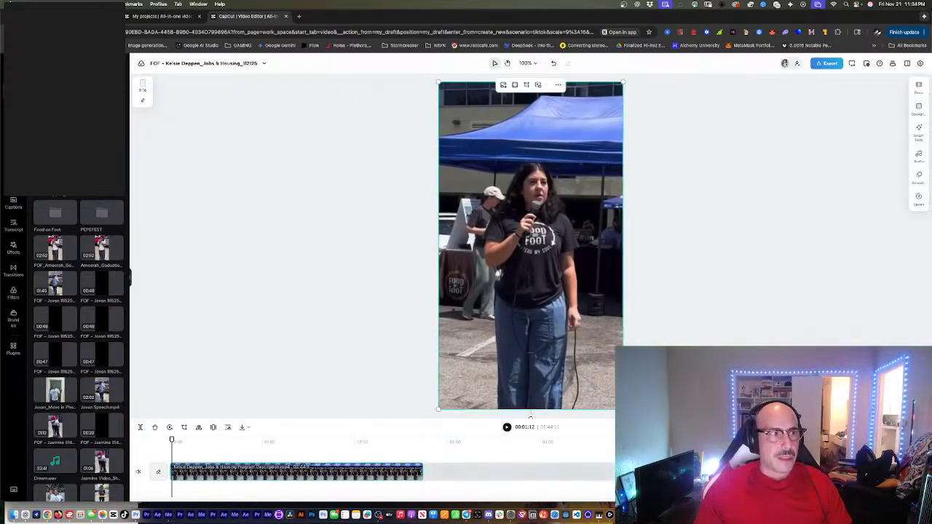
left_click(13, 202)
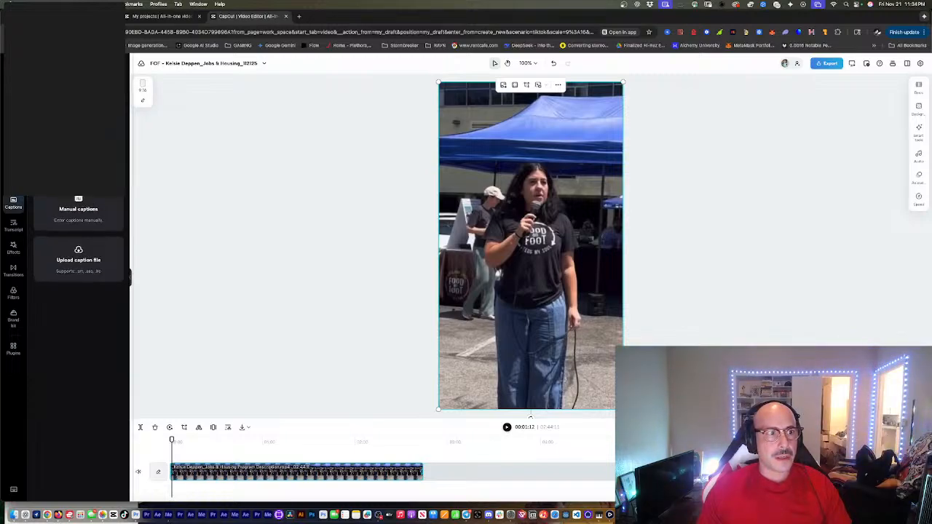
left_click(128, 151)
left_click(88, 233)
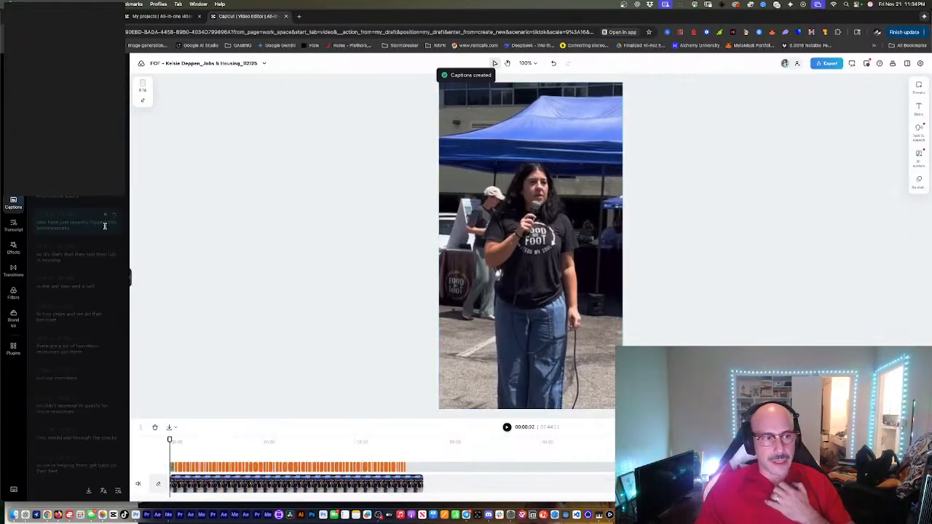
scroll(109, 225, "down", 5)
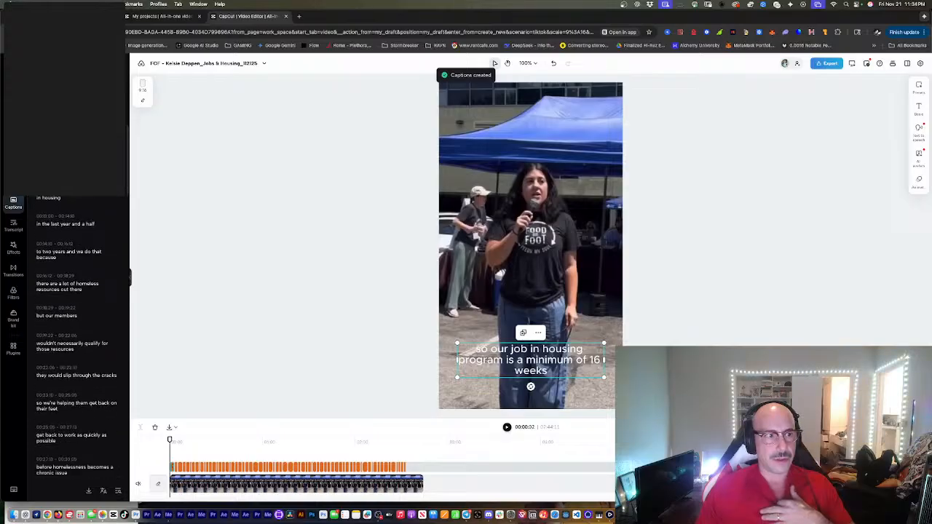
scroll(74, 249, "down", 10)
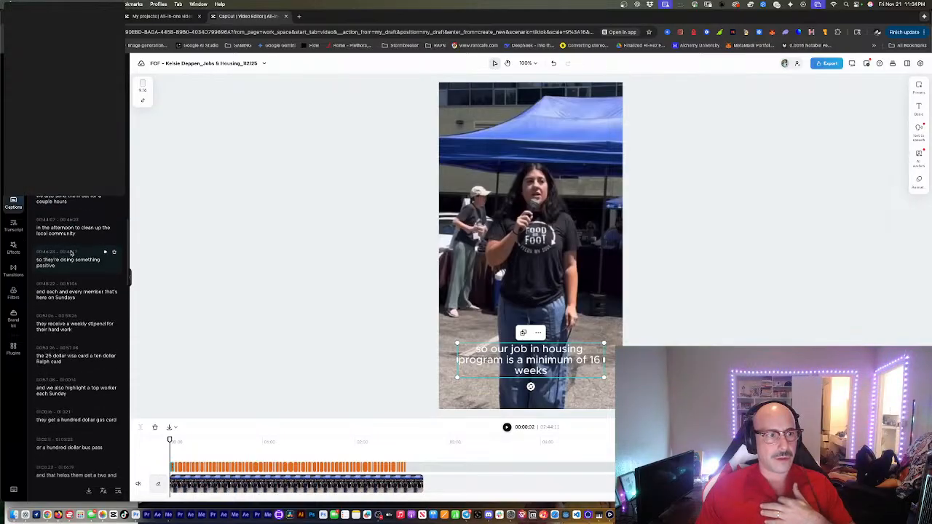
scroll(74, 248, "up", 8)
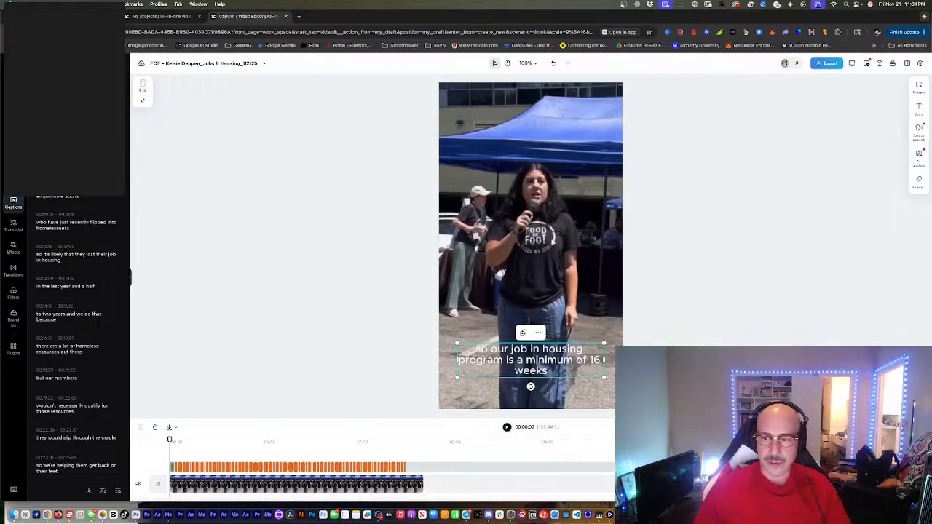
Step: Apply the preset style with black text on a yellow background to the first caption on the timeline
scroll(342, 449, "up", 3)
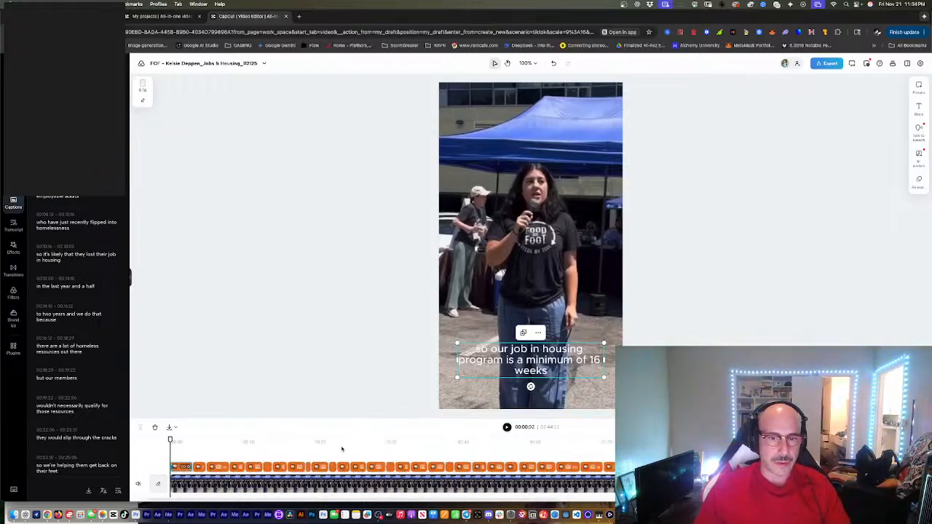
left_click(181, 449)
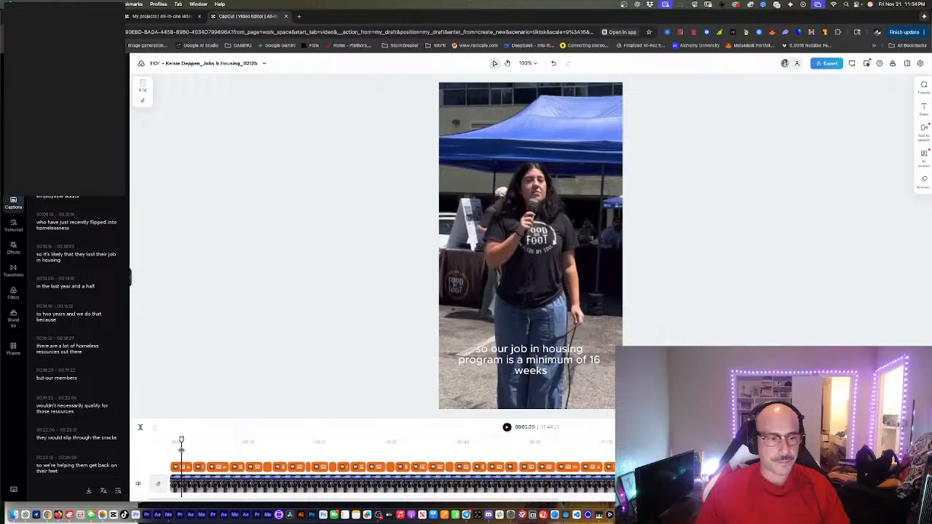
left_click(181, 467)
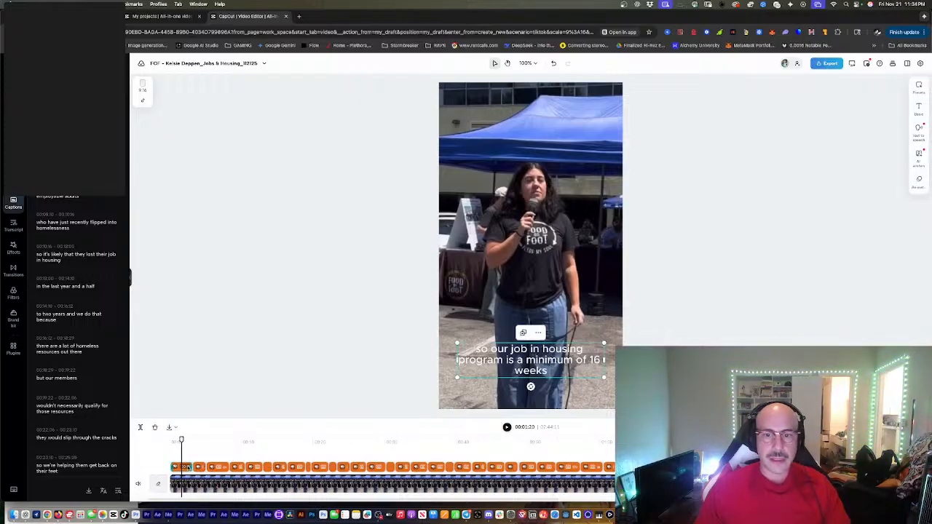
left_click(918, 89)
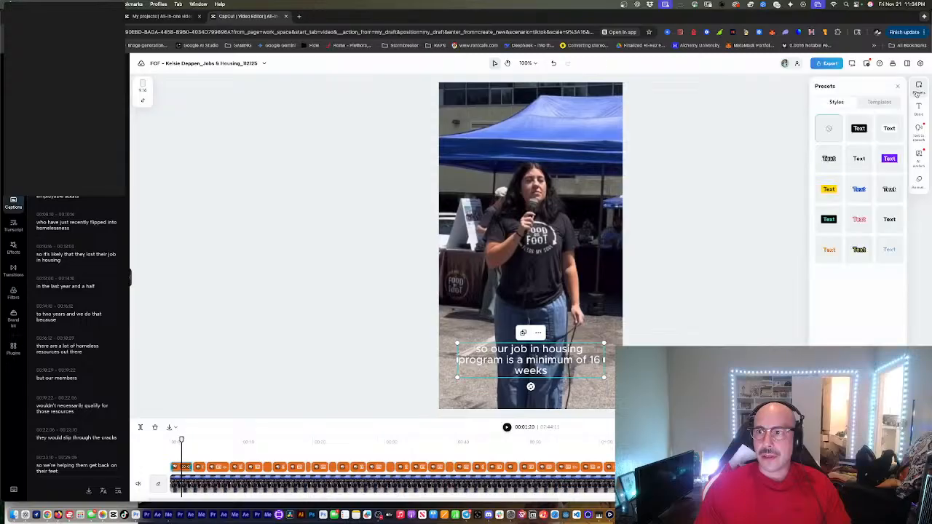
left_click(919, 108)
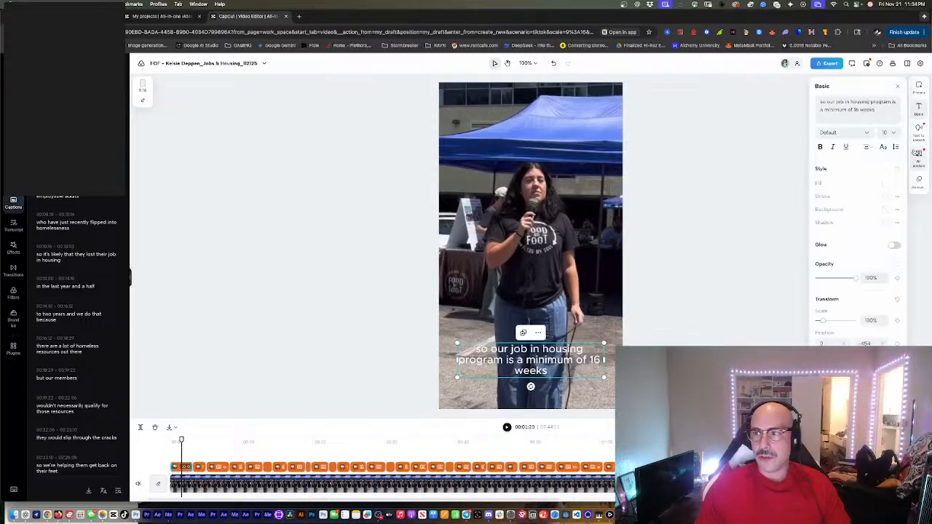
left_click(918, 88)
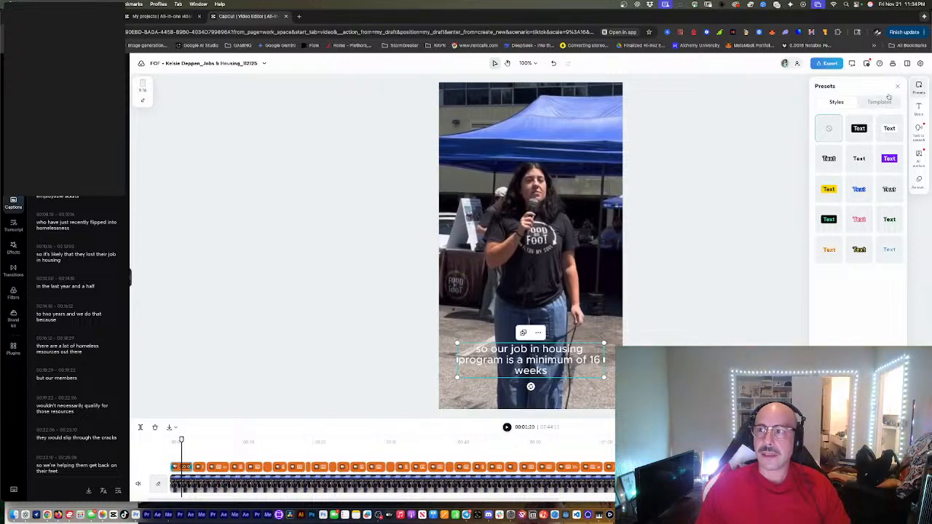
left_click(919, 89)
left_click(919, 89)
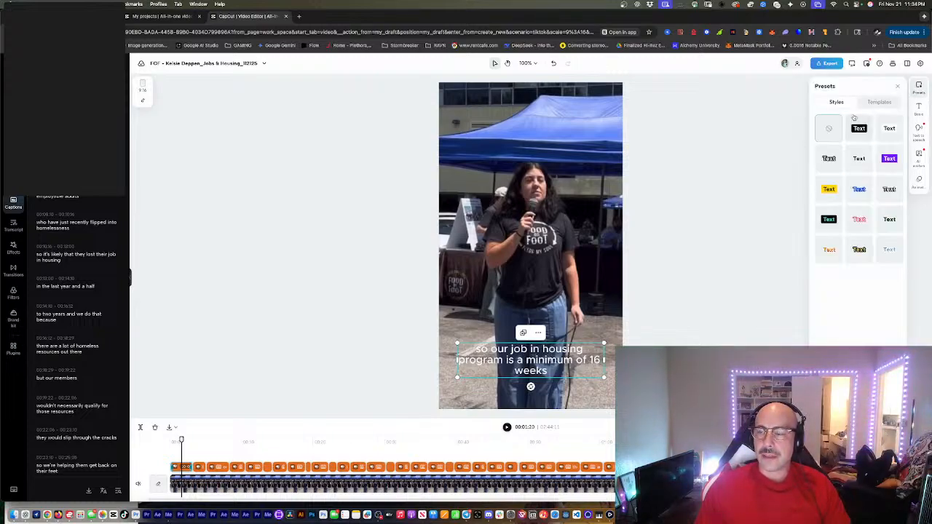
left_click(829, 189)
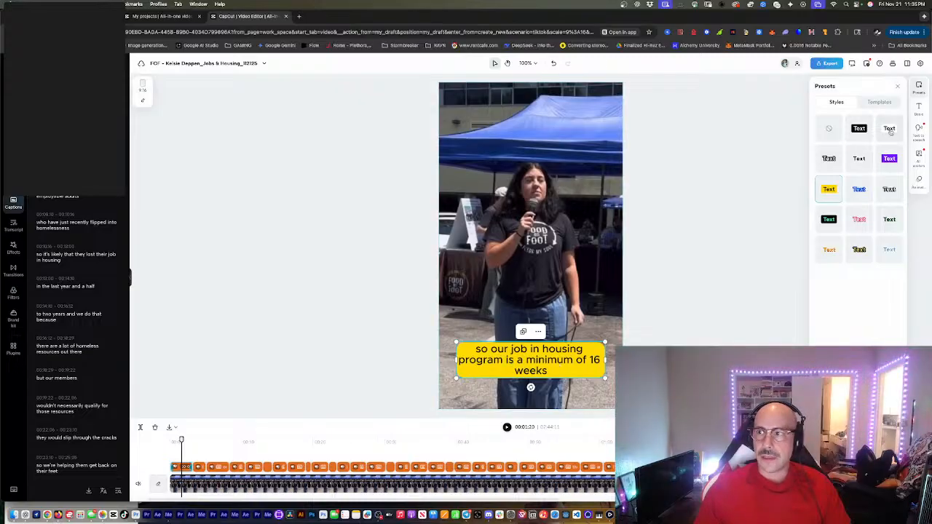
Step: Change the captions' background to orange and their text fill to white
left_click(919, 108)
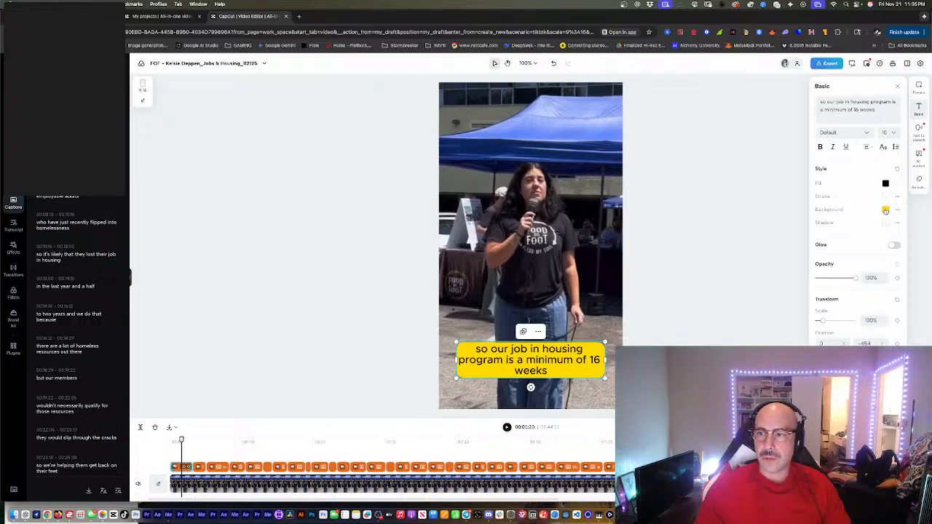
left_click(885, 210)
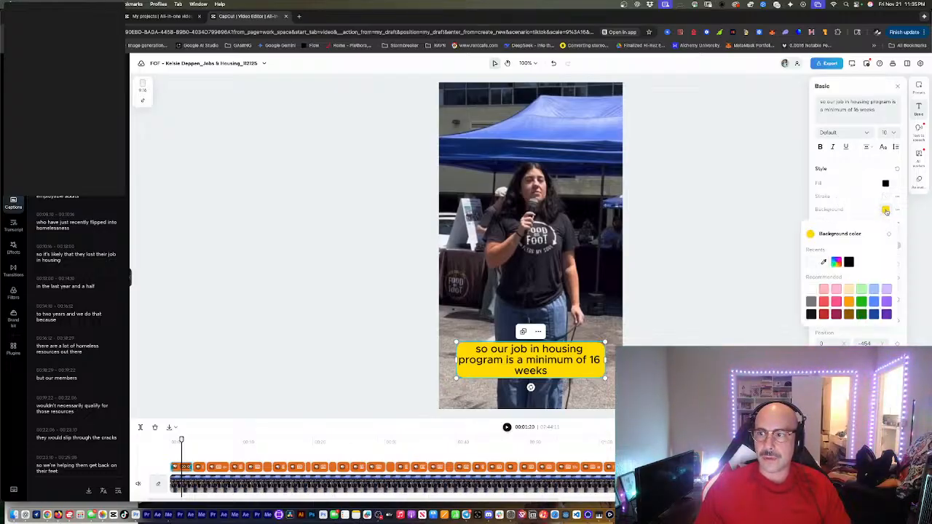
left_click(850, 301)
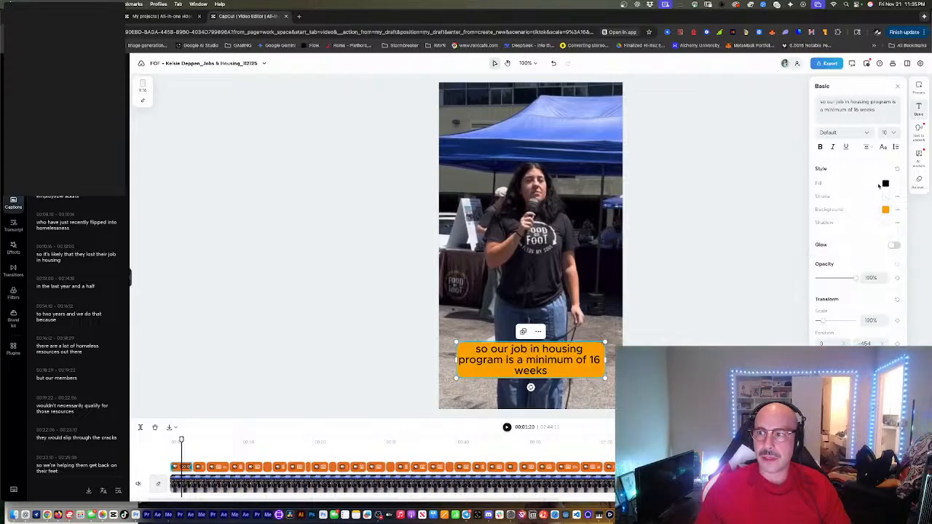
left_click(886, 183)
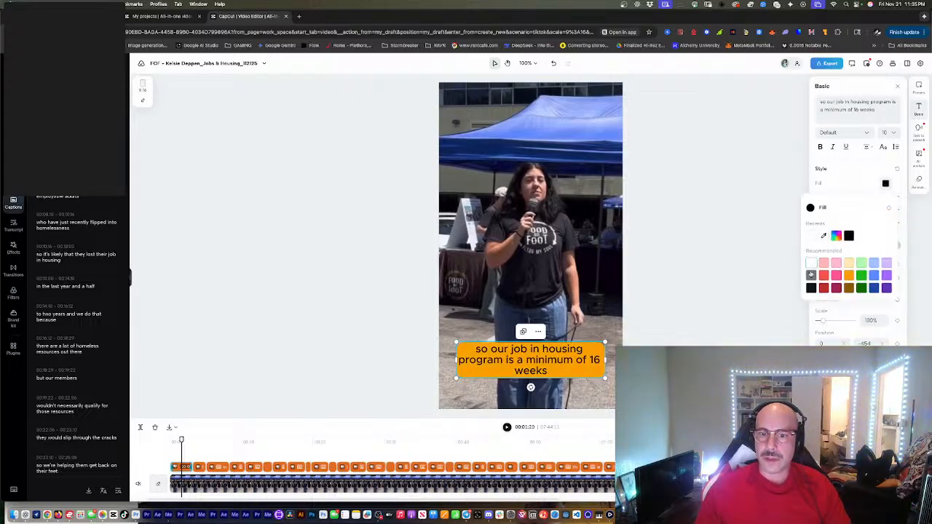
left_click(811, 264)
left_click(850, 177)
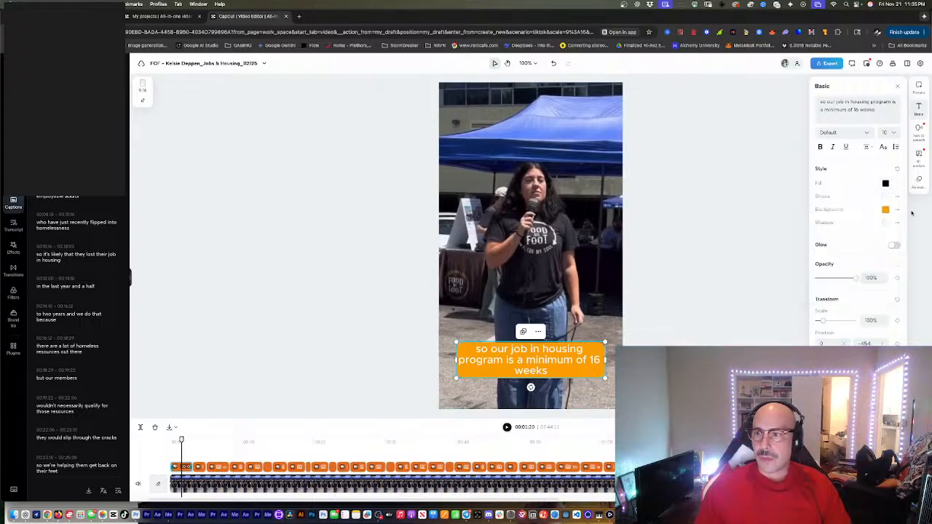
Step: Convert the caption text to uppercase and check the Apply to all setting
left_click(883, 148)
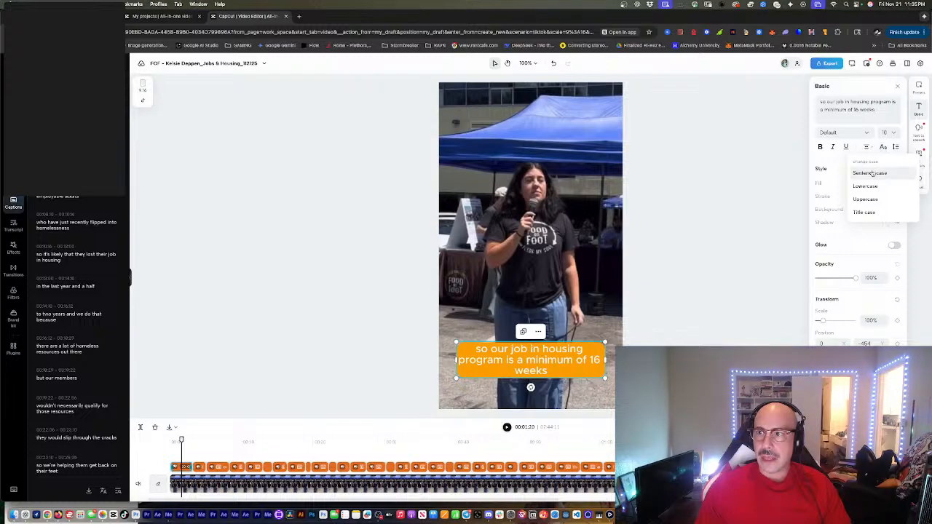
left_click(867, 199)
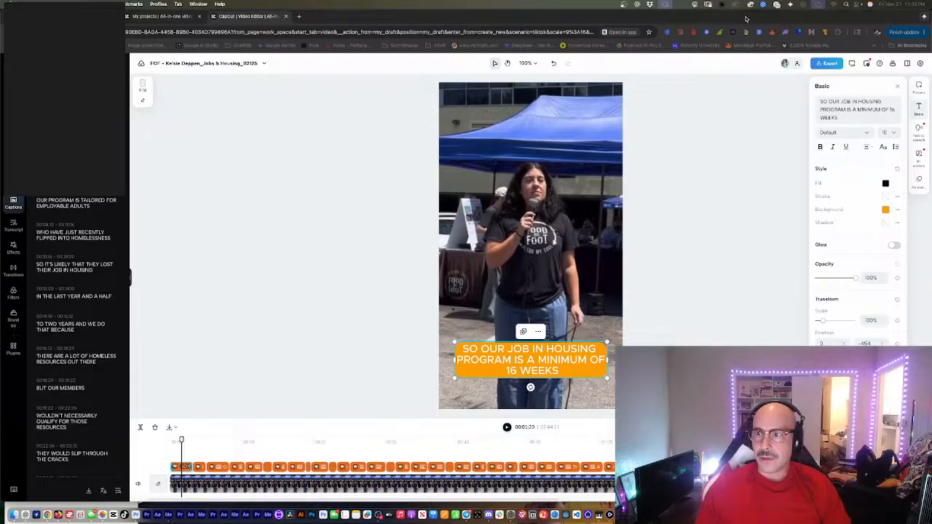
left_click_drag(746, 20, 405, 41)
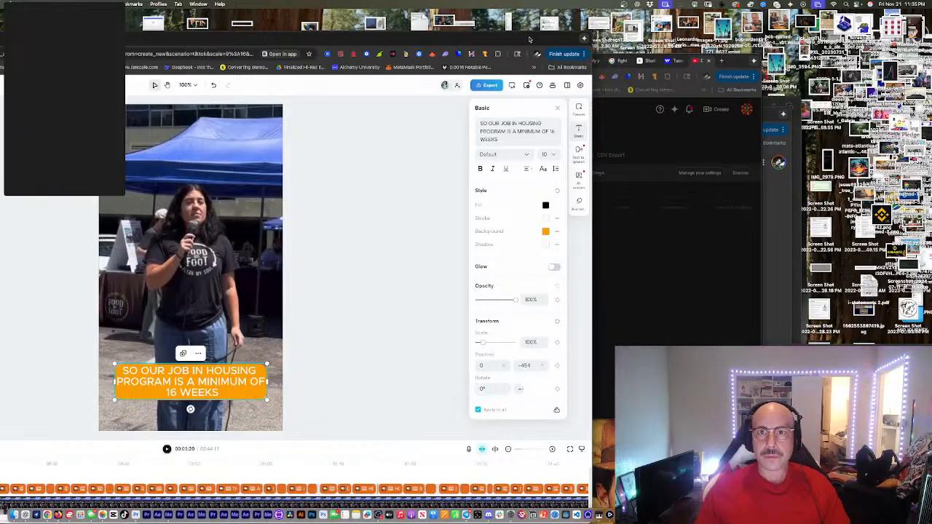
left_click_drag(529, 39, 865, 11)
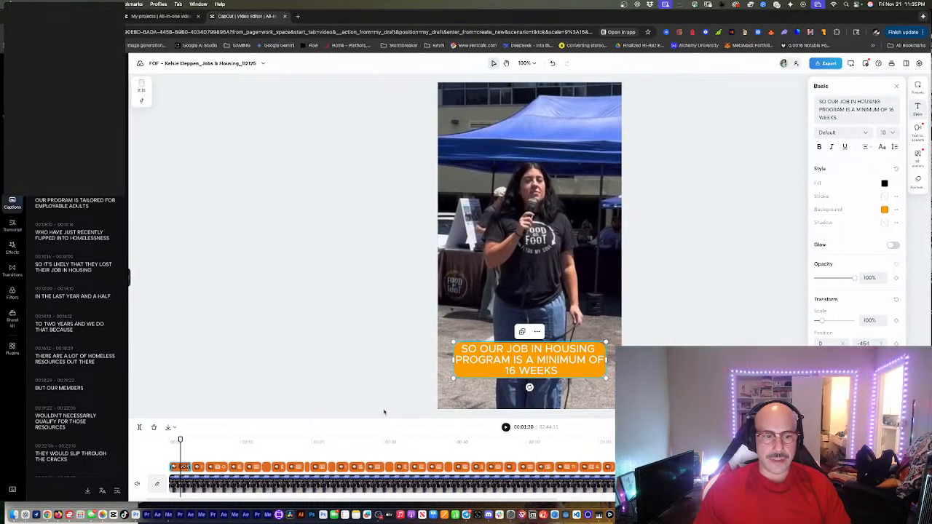
Step: Scrub through several points of the timeline to examine the restyled captions, and return to the first caption
left_click(296, 443)
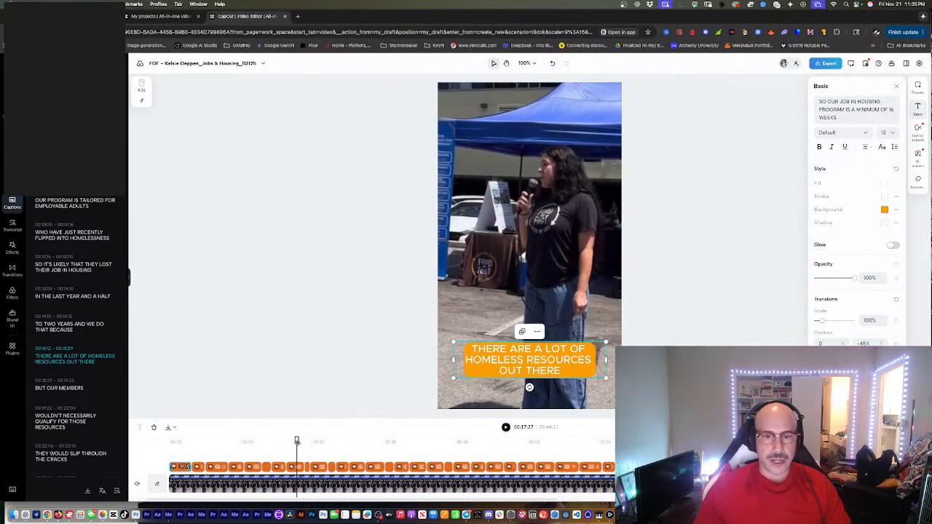
left_click(341, 441)
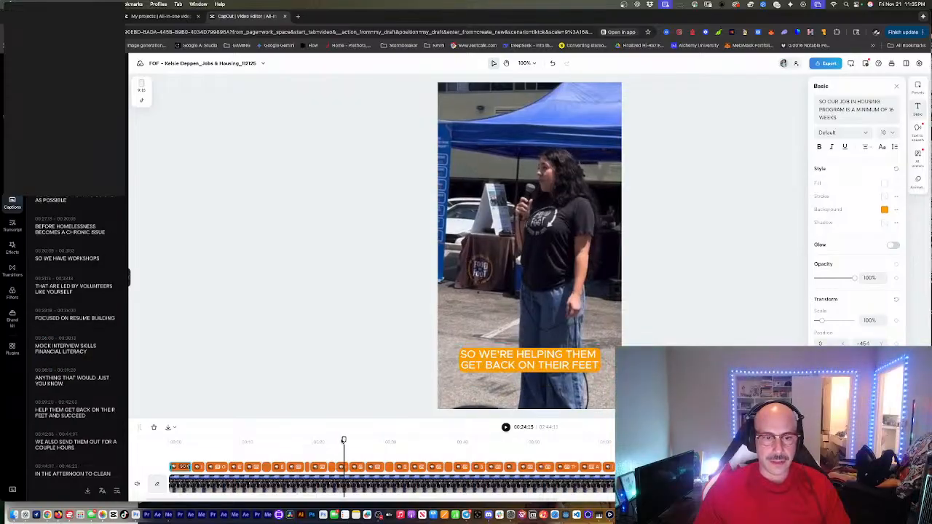
left_click(353, 442)
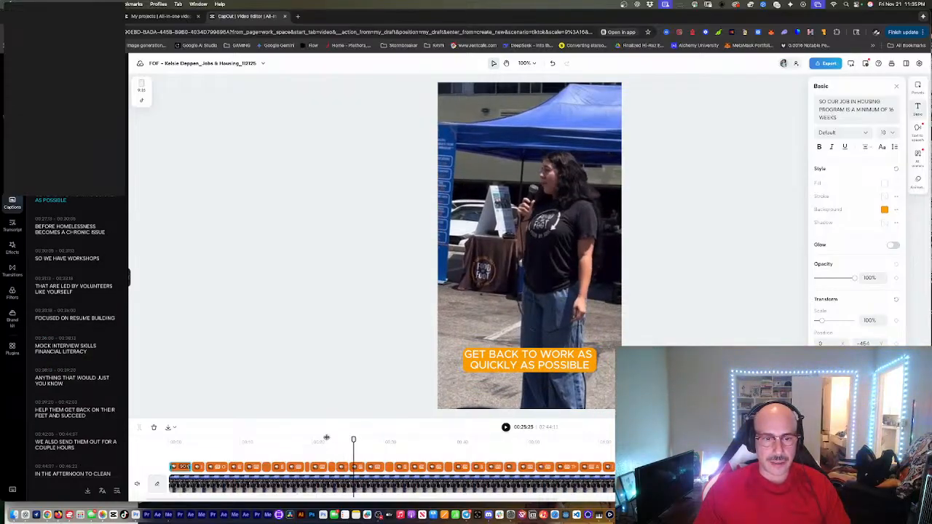
left_click(327, 439)
left_click(180, 441)
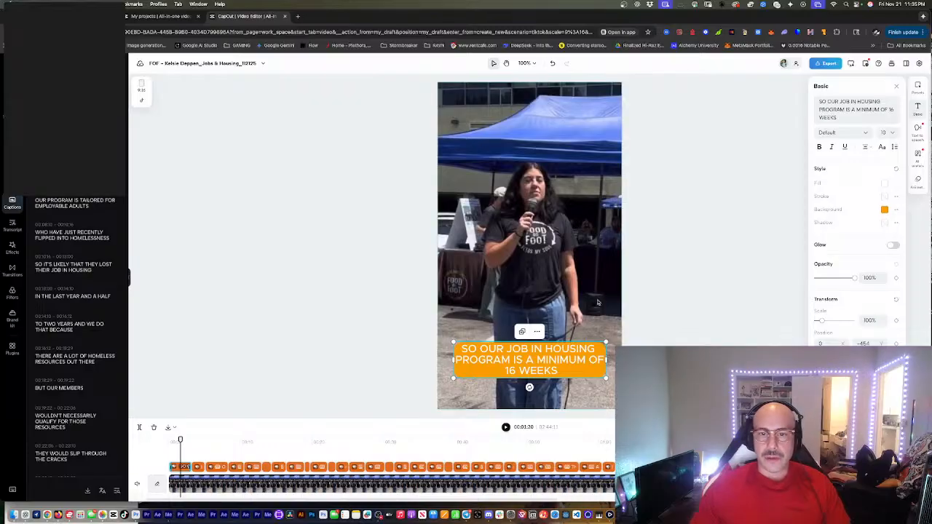
Step: Move the captions up over the speaker's torso, to a Y position of about -133, and play the opening to check the placement
left_click_drag(522, 358, 530, 279)
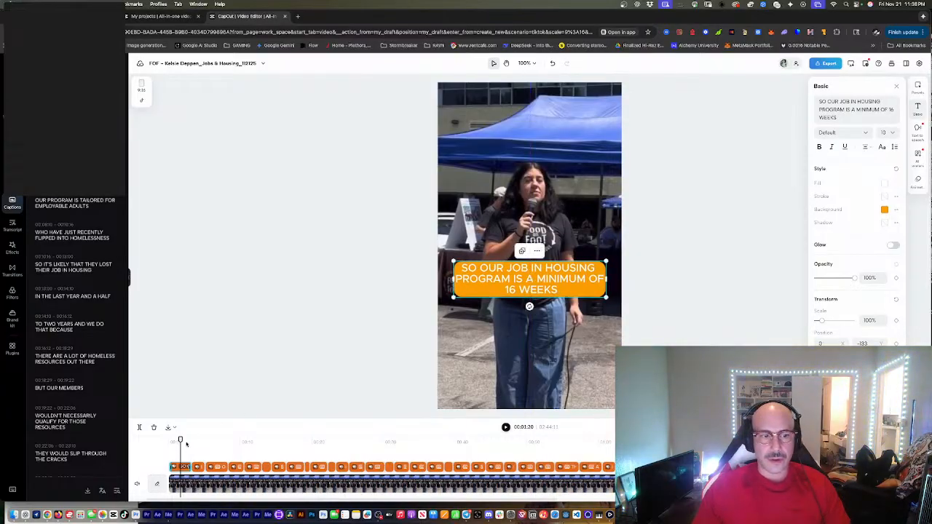
mouse_move(181, 440)
left_mouse_down()
mouse_move(212, 438)
mouse_move(181, 439)
left_mouse_up()
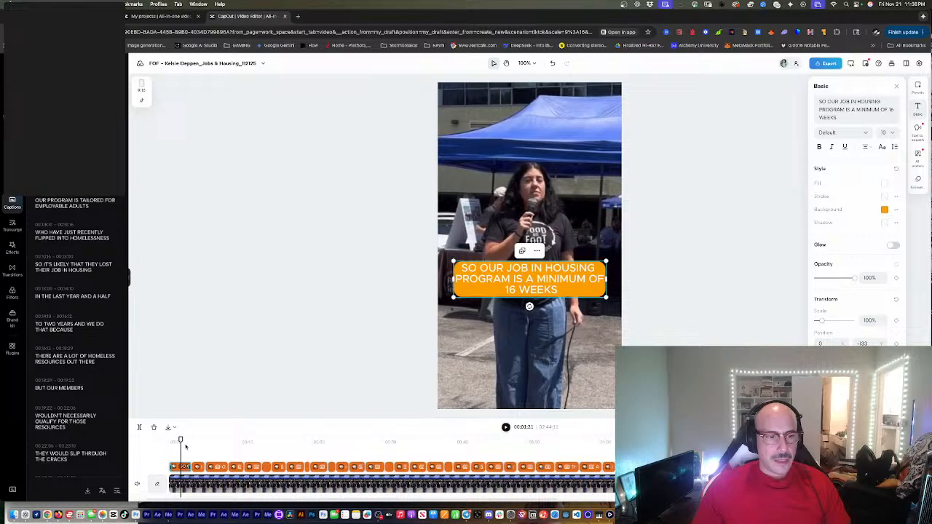
left_click_drag(186, 447, 167, 440)
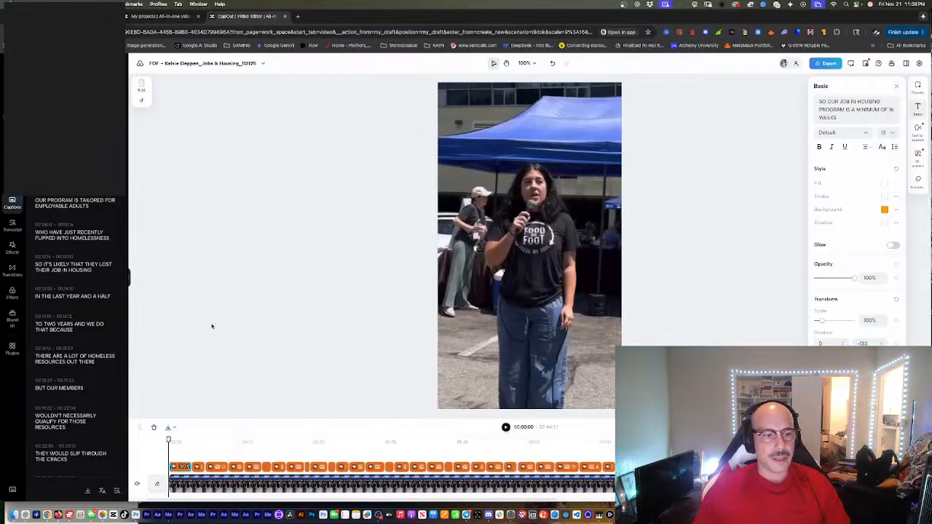
key("space")
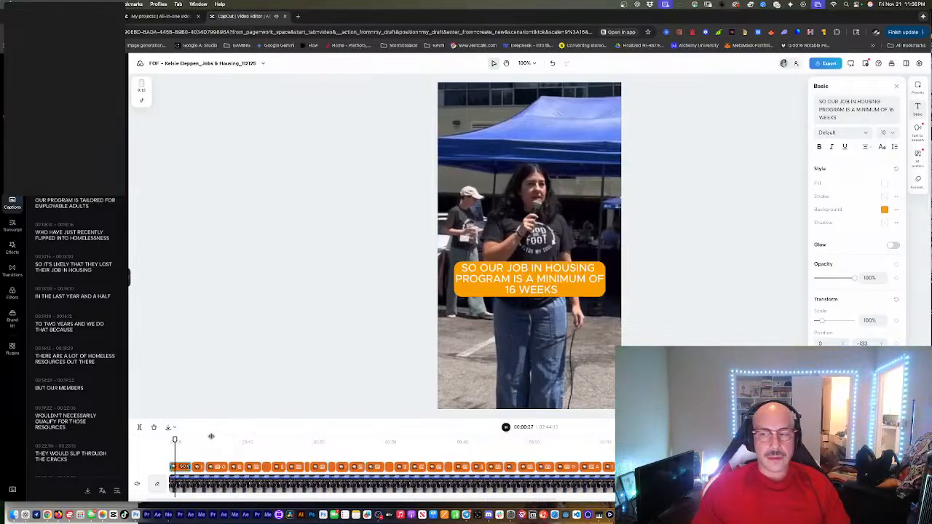
key("space")
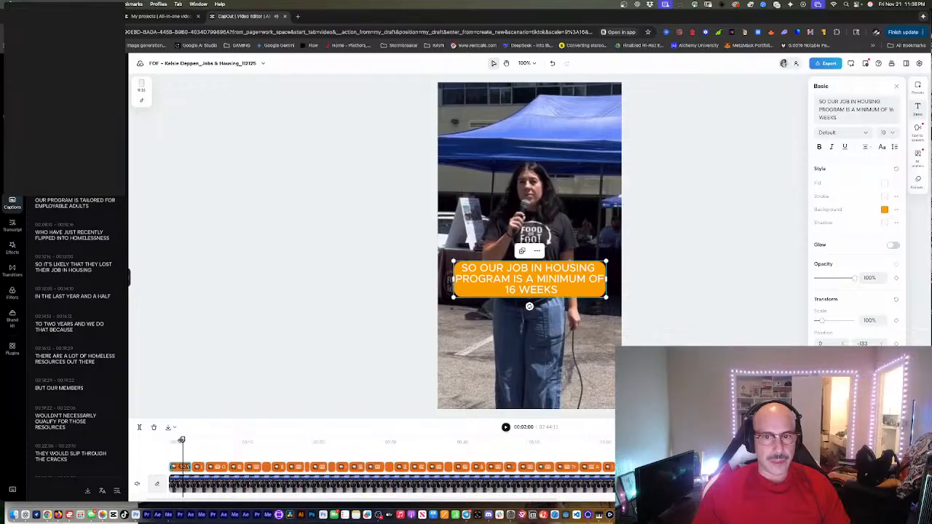
Step: Edit the first caption to read "SO OUR JOB AND HOUSING PROGRAM IS A MINIMUM OF 16 WEEKS" on three lines, breaking after "JOB" and "PROGRAM"
left_click(170, 442)
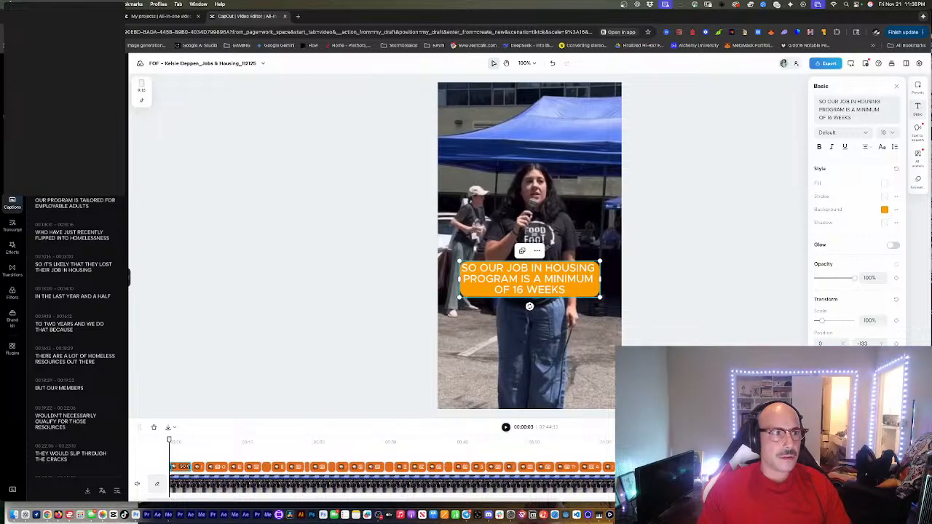
key("Return")
key("Delete")
key("Delete")
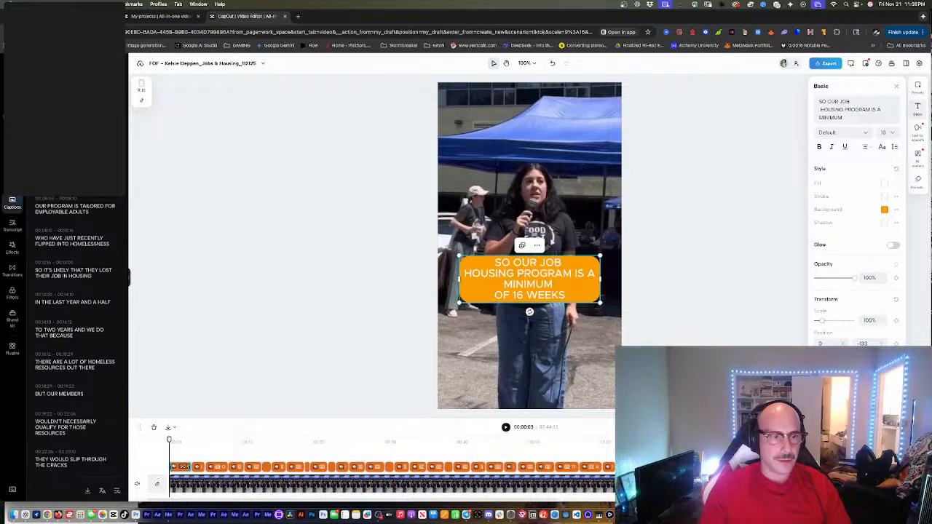
type("AND")
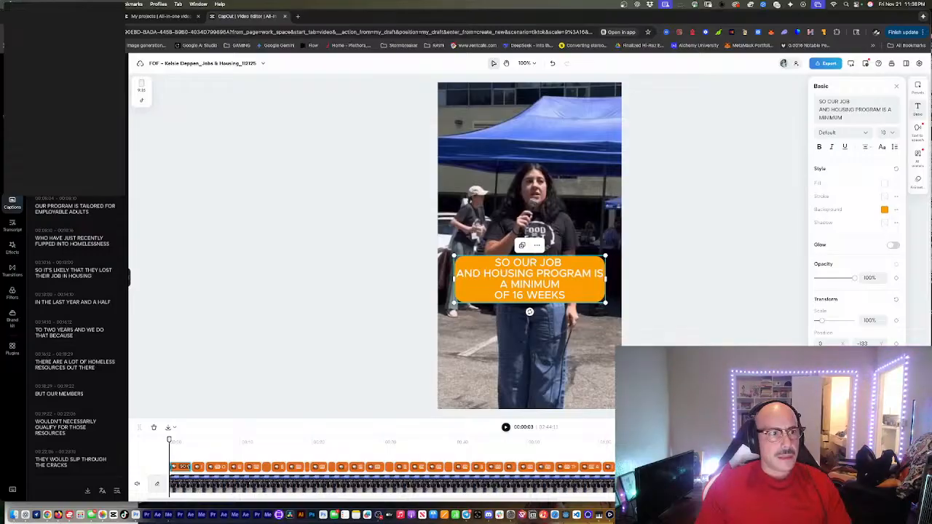
key("Return")
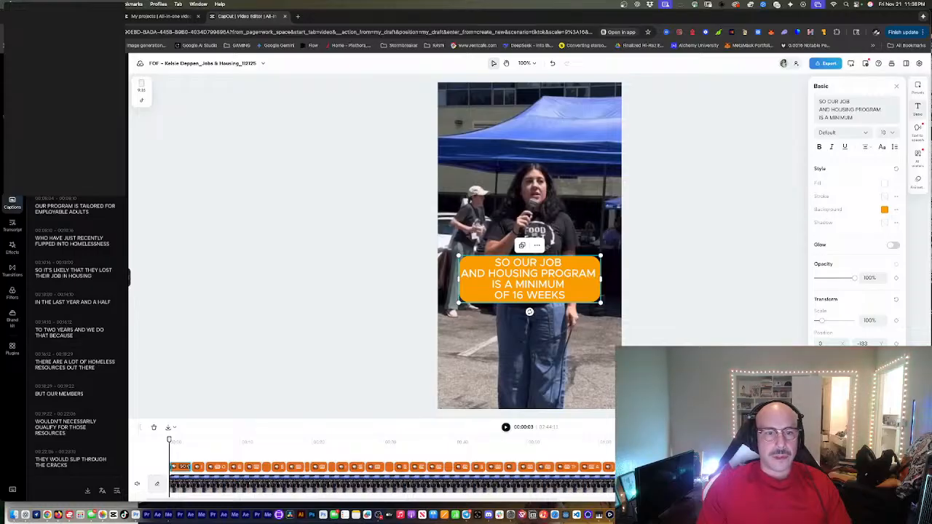
key("BackSpace")
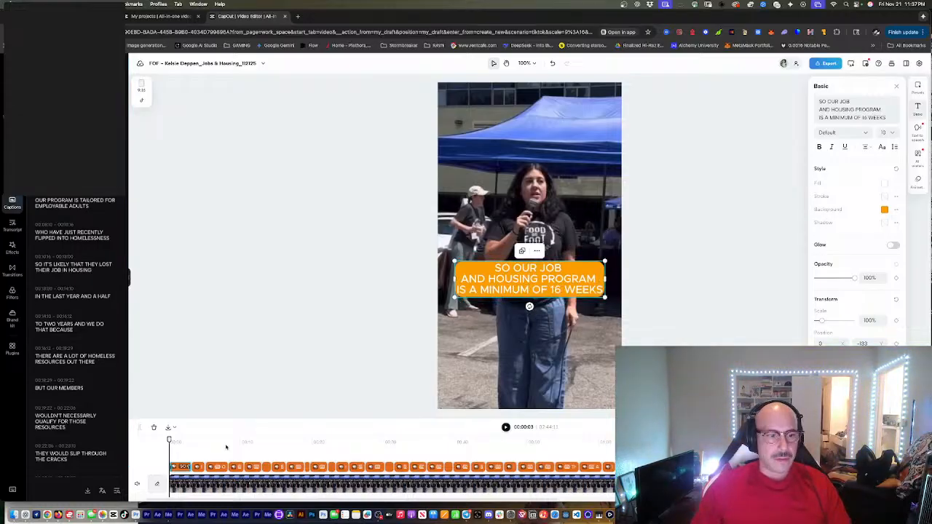
Step: Turn off Apply to all and move the "OUR PROGRAM IS TAILORED FOR EMPLOYABLE ADULTS" caption below the blue title card's text
key("space")
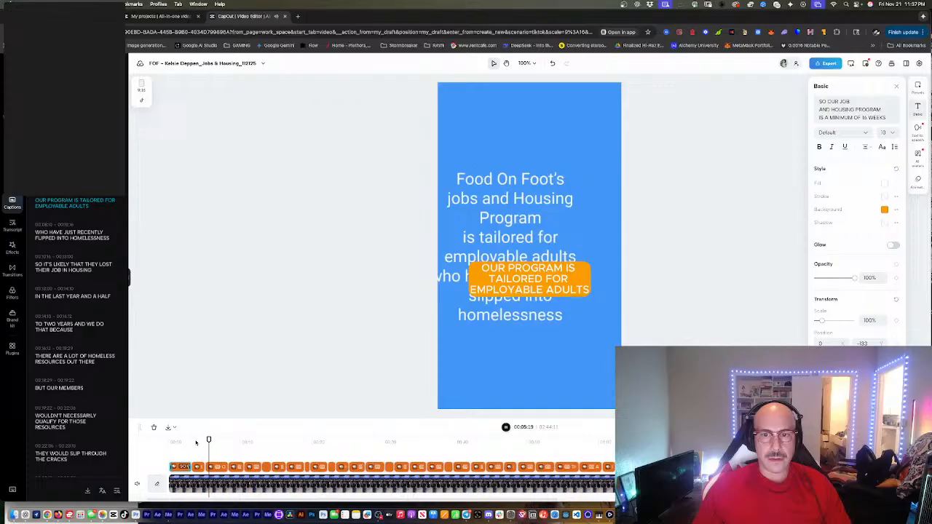
key("space")
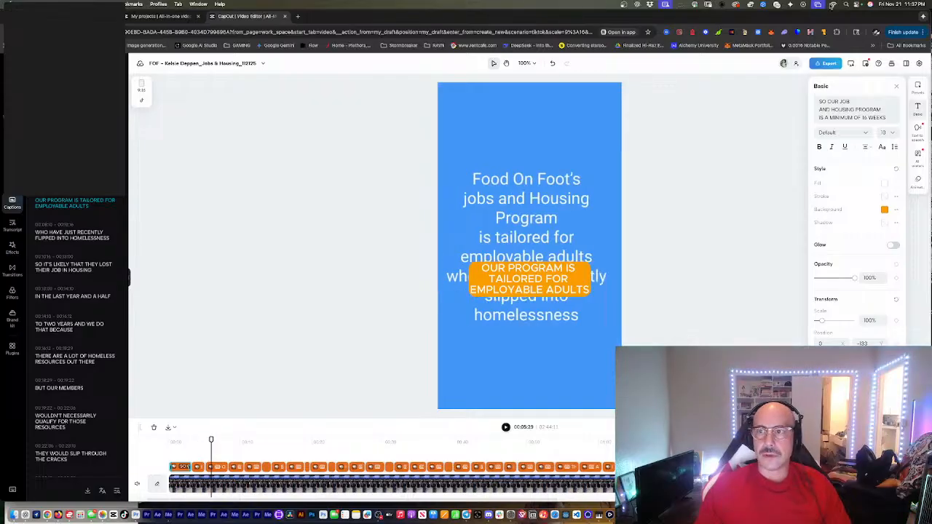
left_click_drag(811, 18, 524, 31)
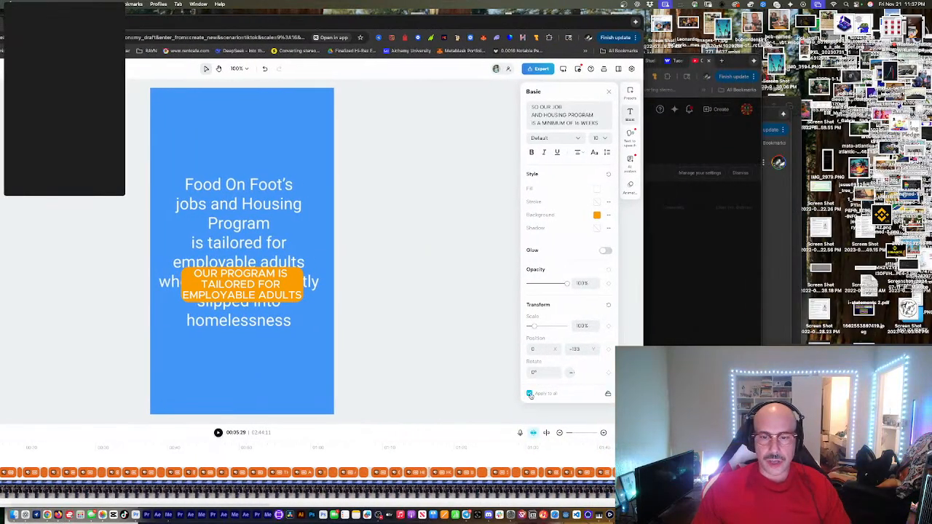
left_click(529, 393)
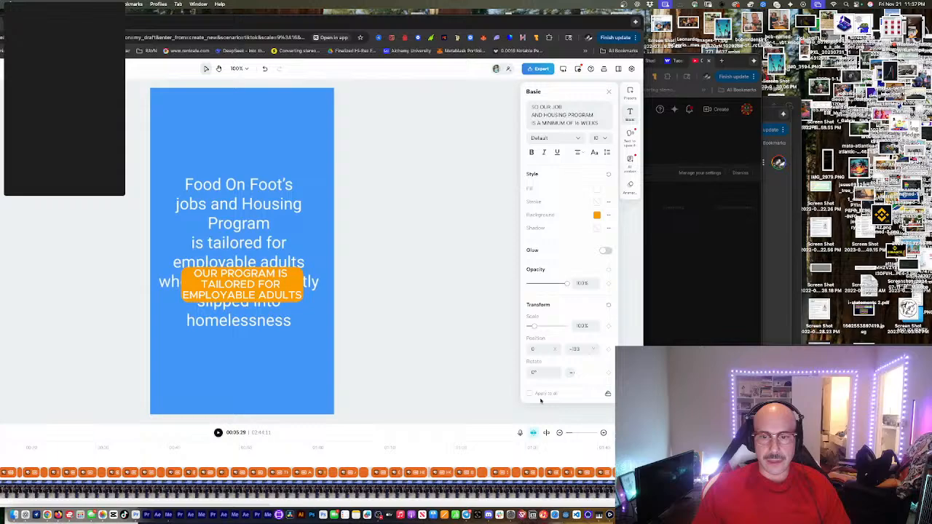
left_click_drag(237, 284, 238, 354)
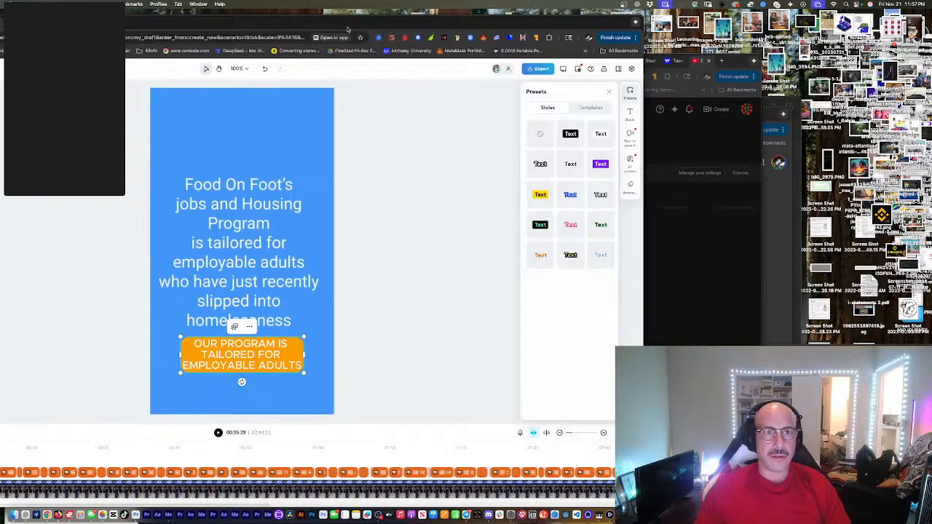
left_click_drag(348, 30, 552, 24)
Step: Scrub across the opening captions and the blue title card to compare the caption positions
left_click(113, 441)
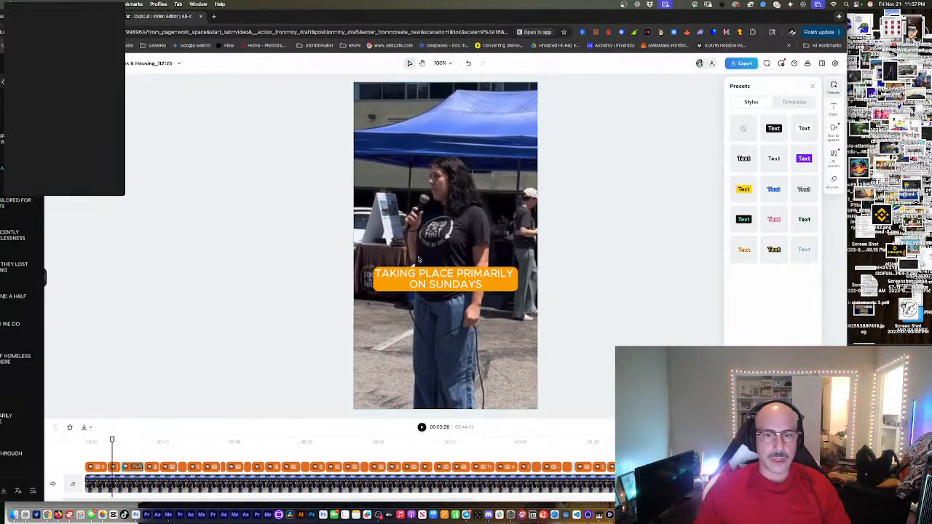
left_click(94, 441)
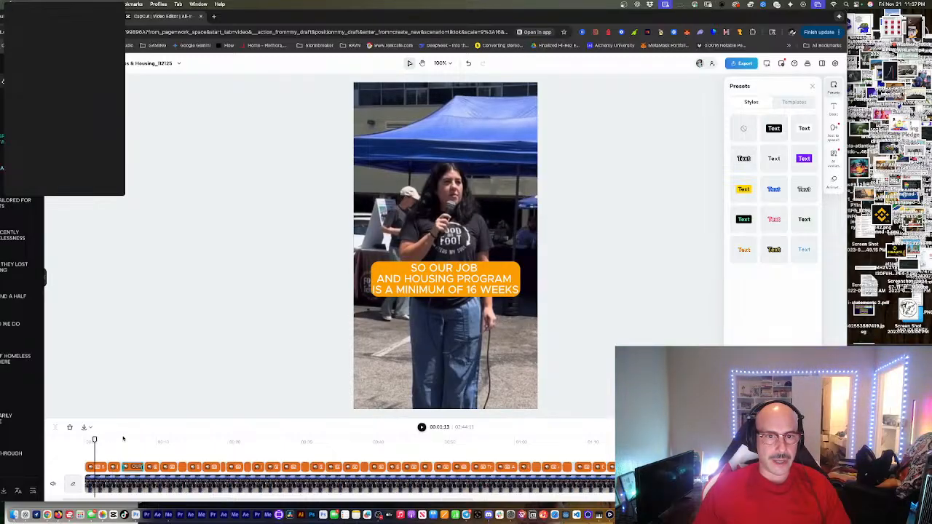
left_click_drag(123, 440, 147, 440)
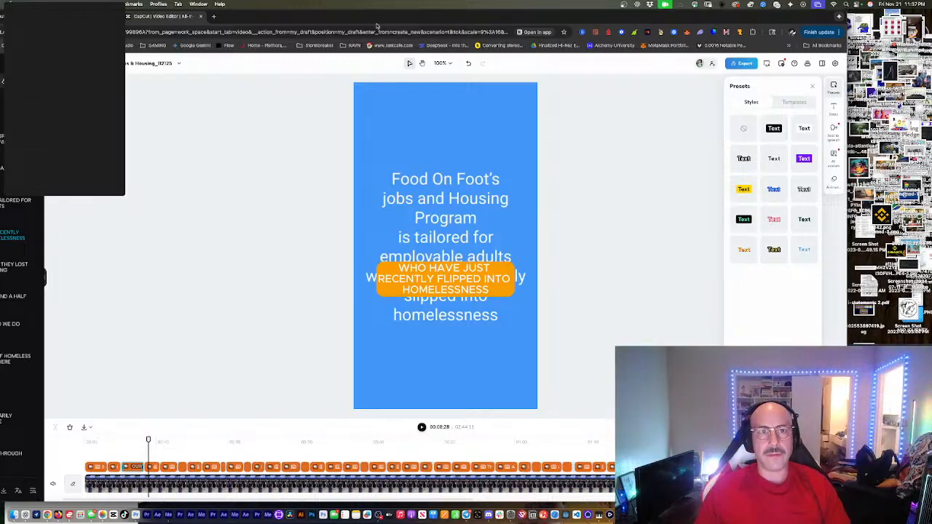
left_click_drag(364, 13, 449, 6)
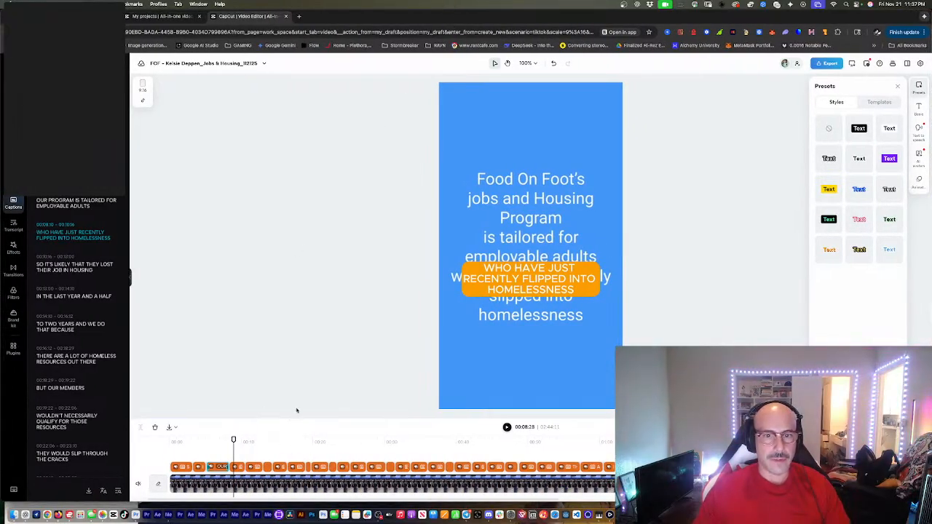
Step: Move the "WHO HAVE JUST RECENTLY FLIPPED INTO HOMELESSNESS" caption below the blue title card's text and play the transition from the preceding caption
left_click(217, 441)
left_click(202, 439)
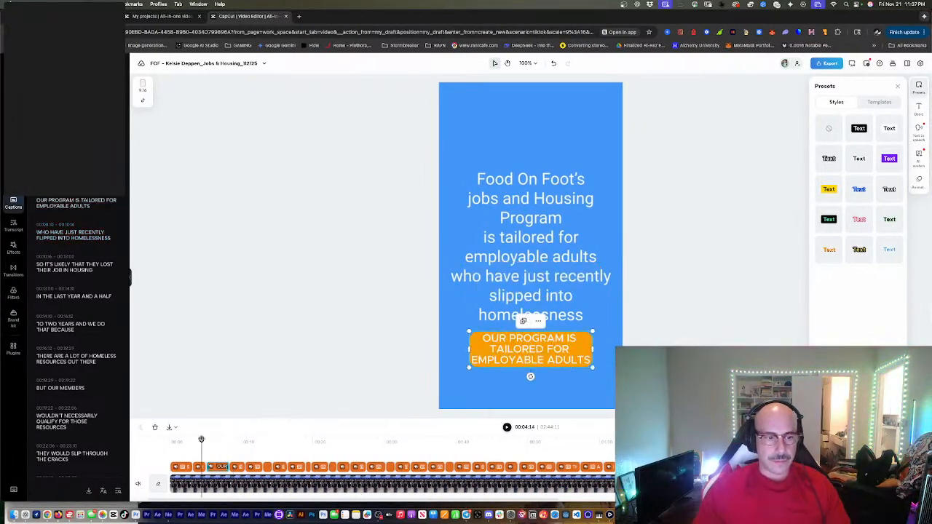
key("space")
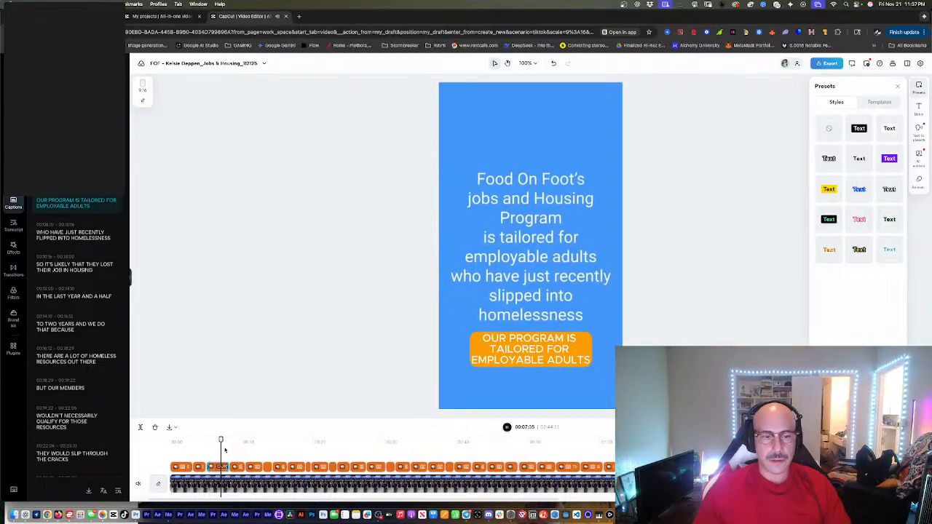
left_click(538, 281)
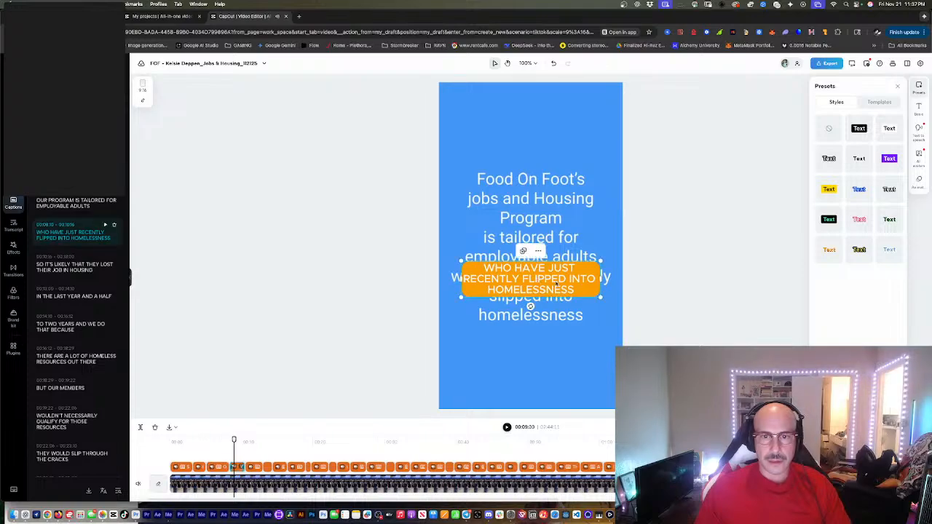
left_click_drag(539, 281, 531, 354)
left_click(227, 442)
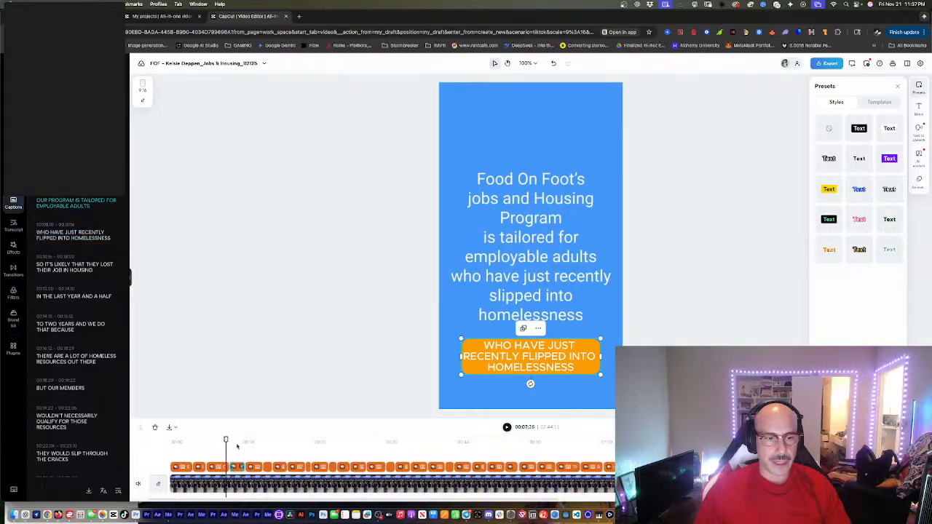
key("space")
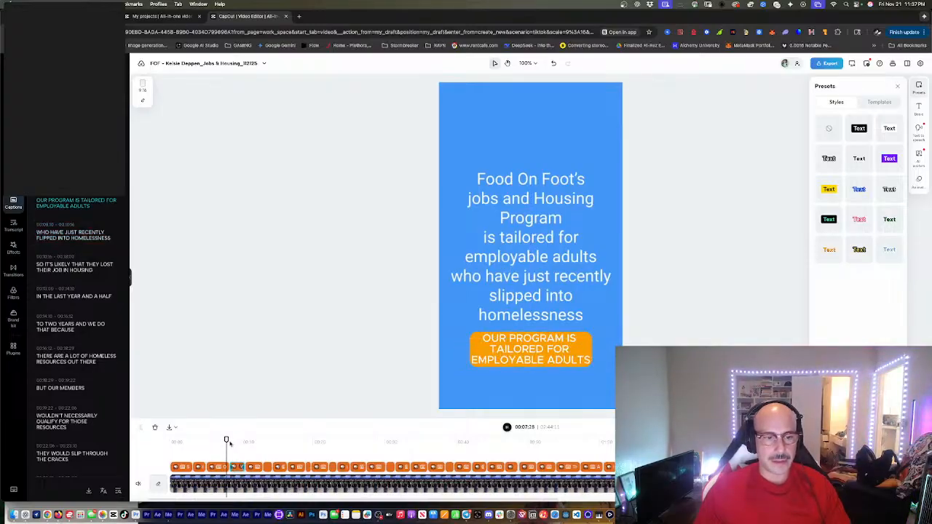
key("space")
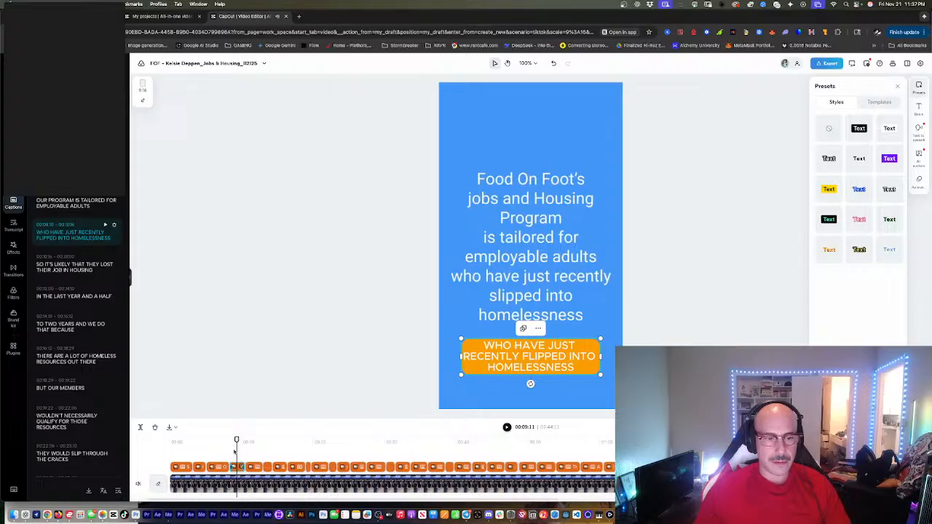
Step: Nudge the "WHO HAVE JUST RECENTLY FLIPPED INTO HOMELESSNESS" caption up, centred and level with the preceding caption, replaying the transition to compare
left_click(228, 449)
key("space")
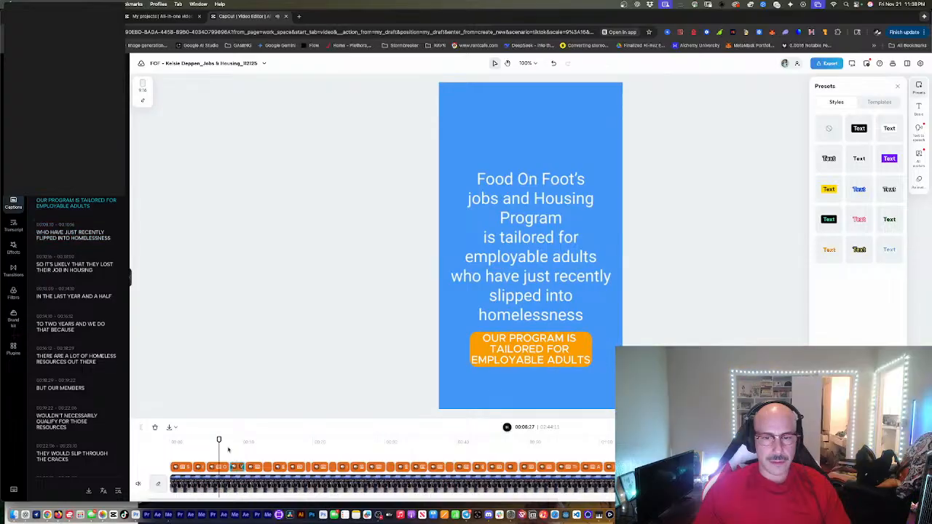
key("space")
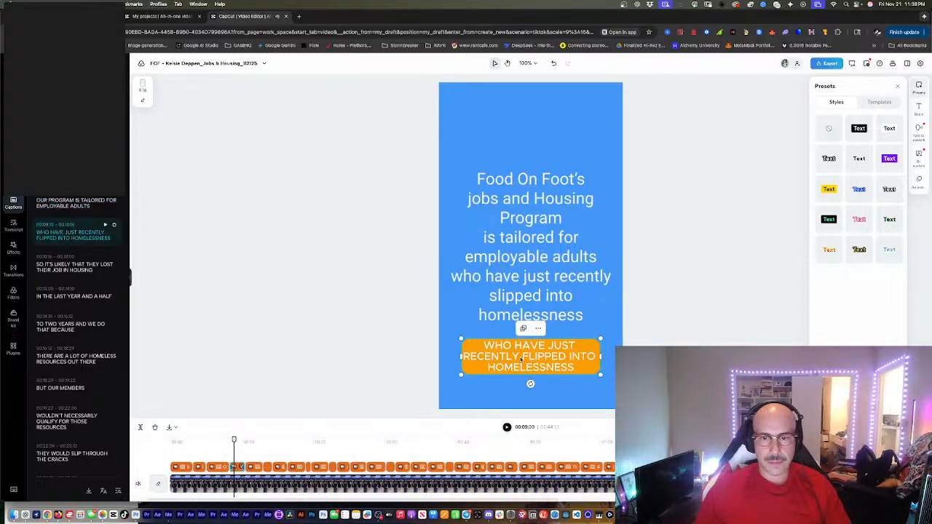
left_click_drag(521, 359, 520, 354)
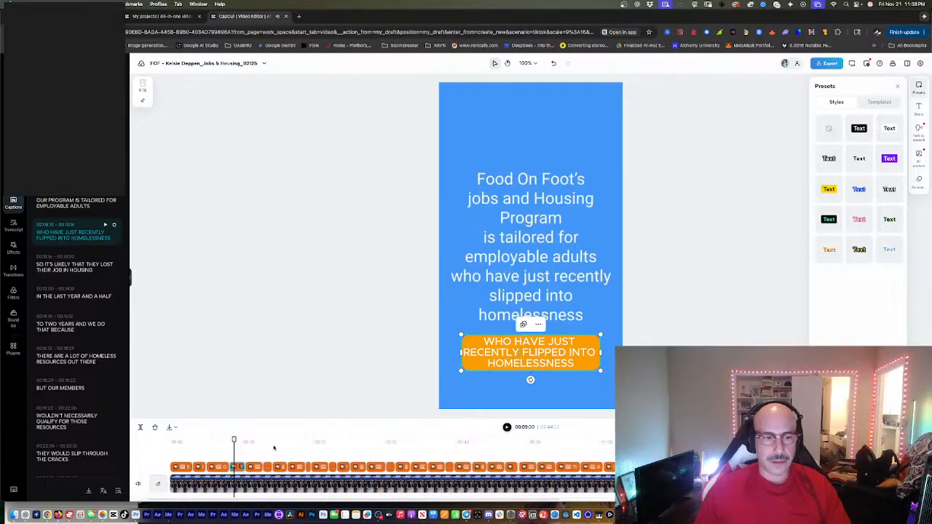
left_click(225, 446)
key("space")
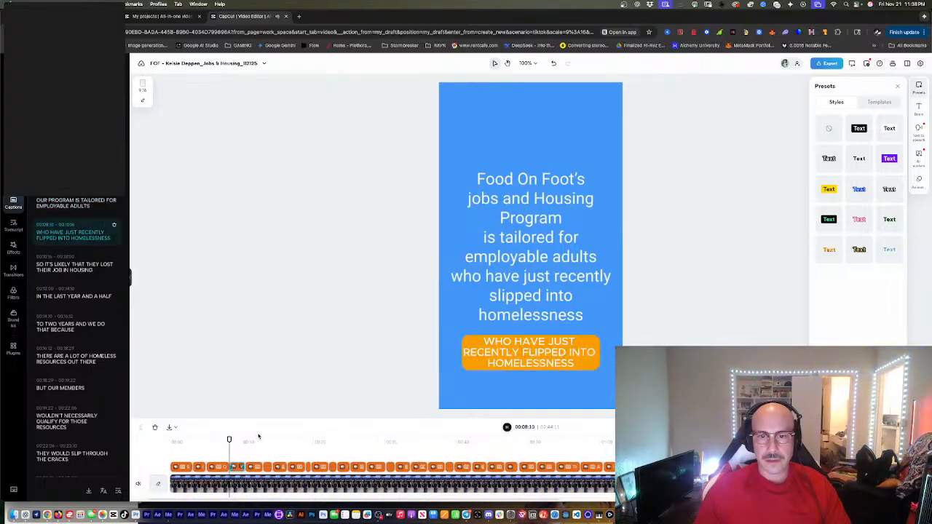
key("space")
left_click_drag(525, 350, 522, 346)
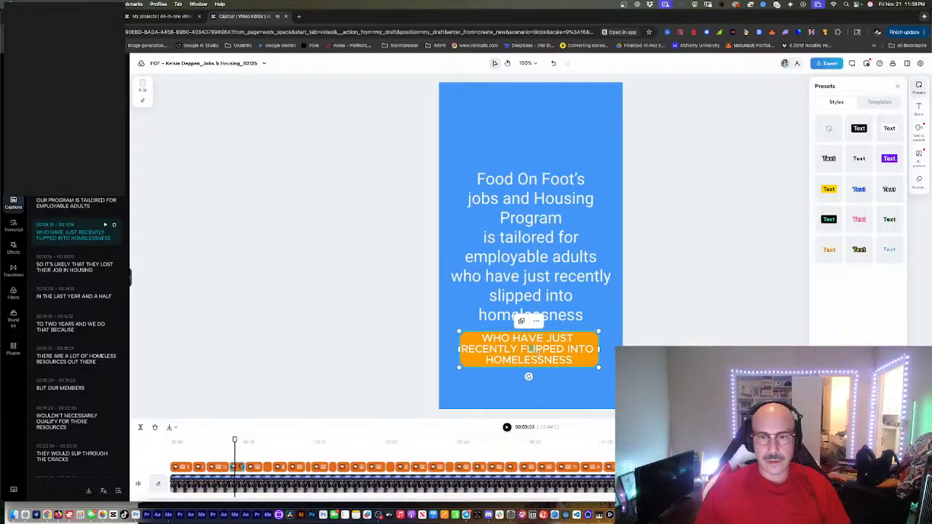
left_click(216, 445)
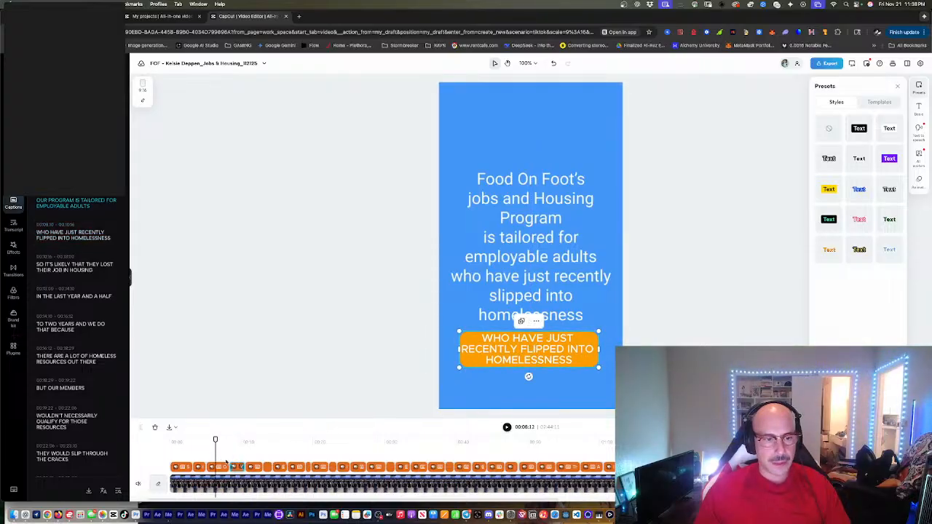
left_click(234, 466)
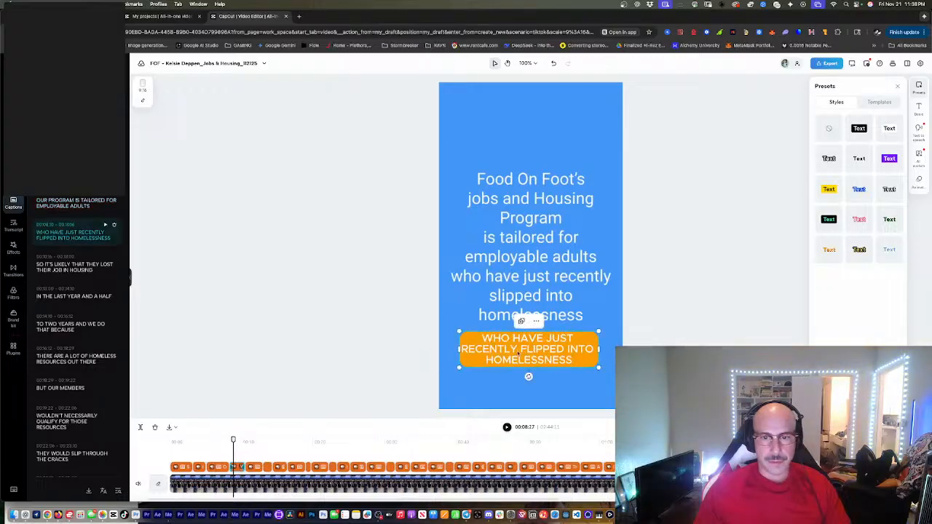
left_click_drag(521, 350, 522, 351)
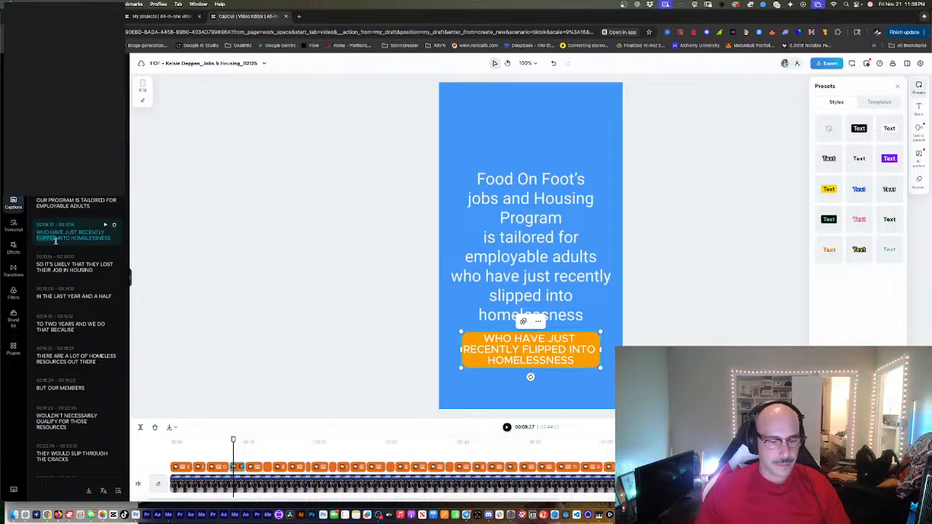
Step: Correct "FLIPPED" to "SLIPPED" in the homelessness caption and add a line break before "INTO HOMELESSNESS"
key("BackSpace")
key("BackSpace")
key("BackSpace")
key("BackSpace")
key("BackSpace")
key("BackSpace")
key("BackSpace")
type("SLIPED")
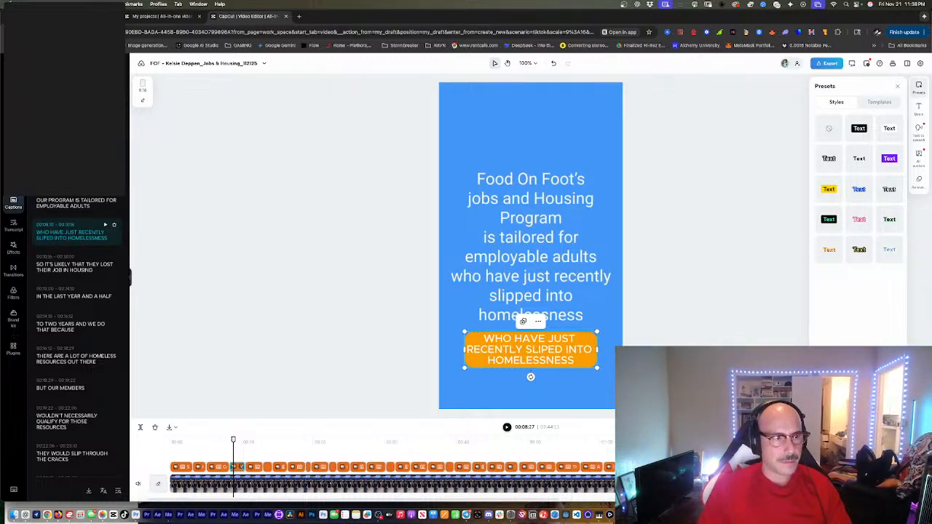
type("P")
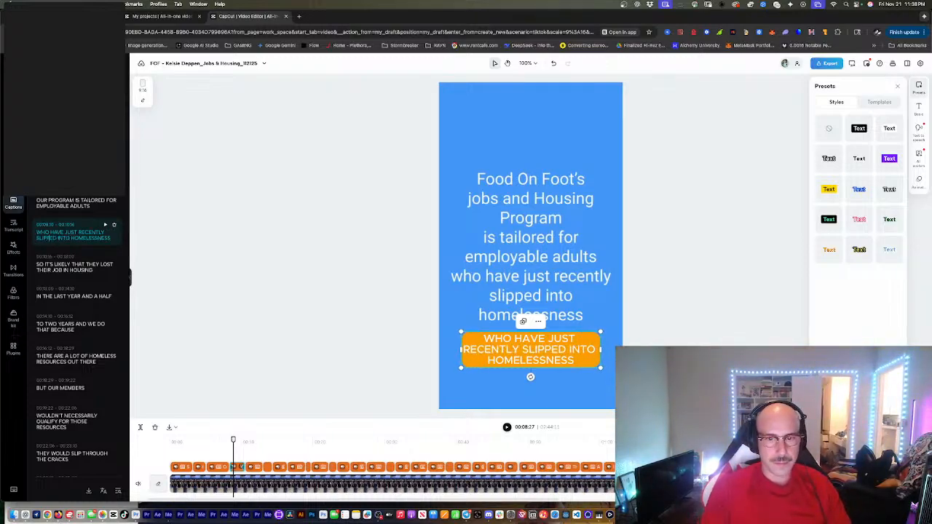
left_click(61, 238)
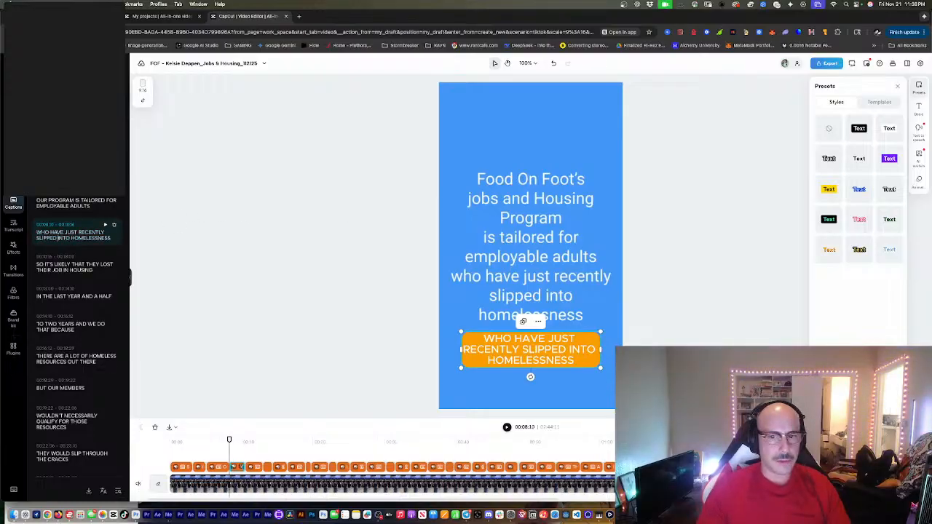
key("Return")
Step: Move the "SO IT'S LIKELY THAT THEY LOST THEIR JOB IN HOUSING" caption below the title card's text, centred, and play it to check
left_click(215, 443)
key("space")
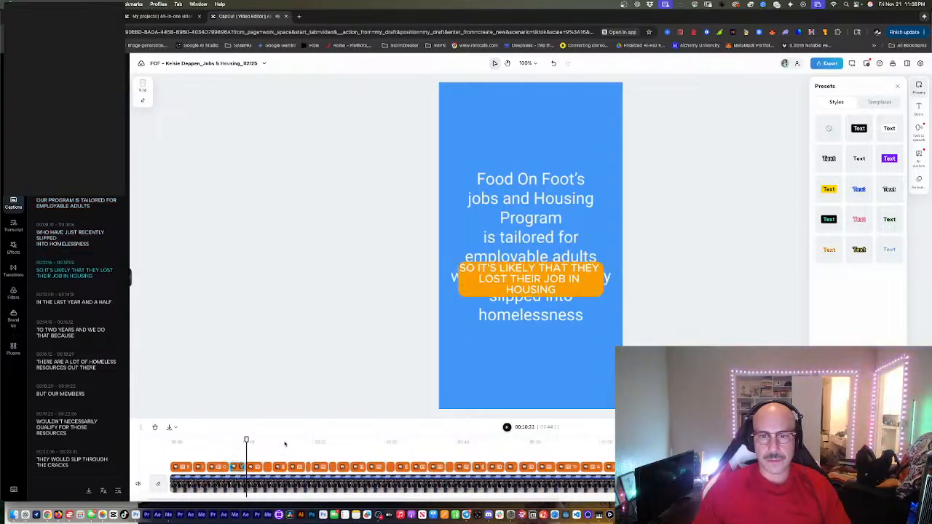
key("space")
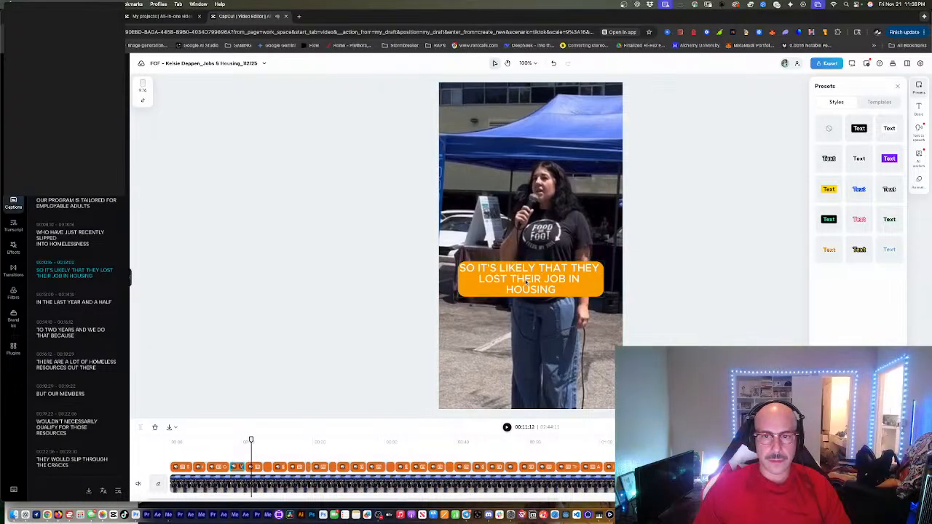
left_click_drag(527, 284, 531, 352)
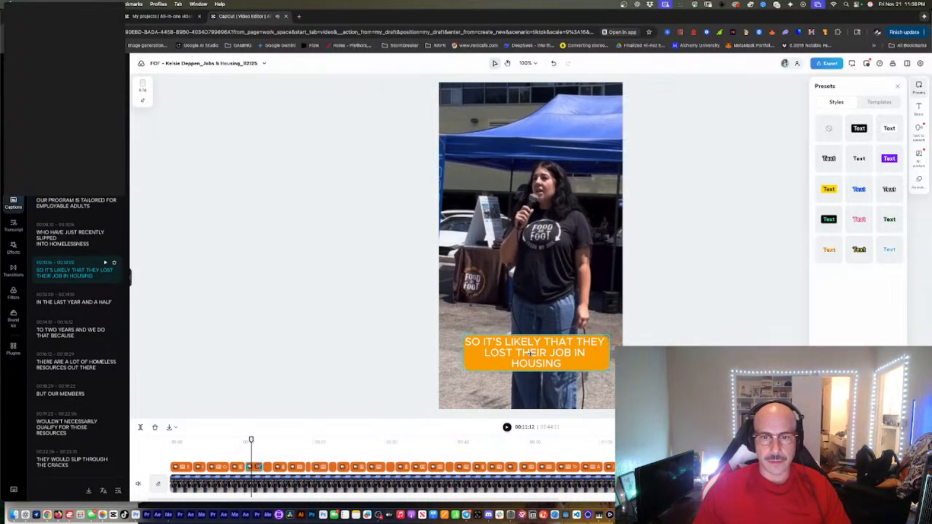
left_click(237, 443)
key("space")
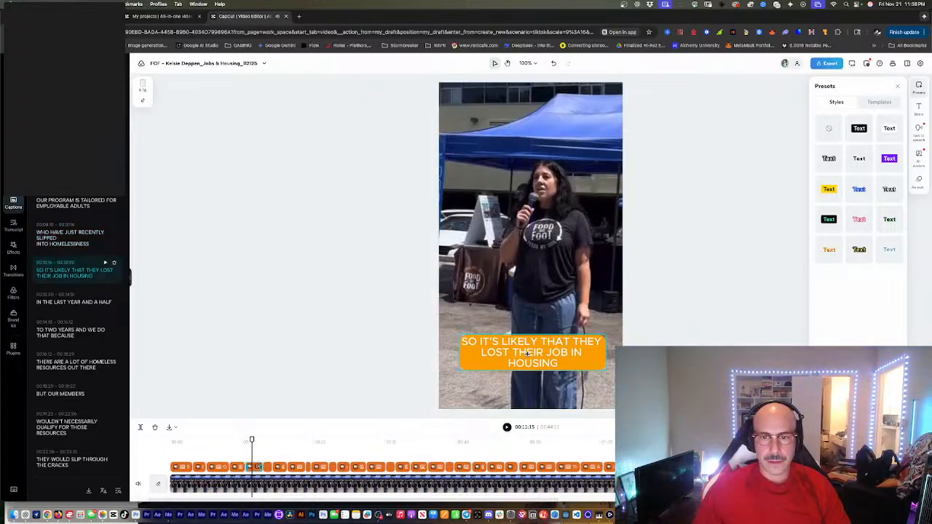
key("space")
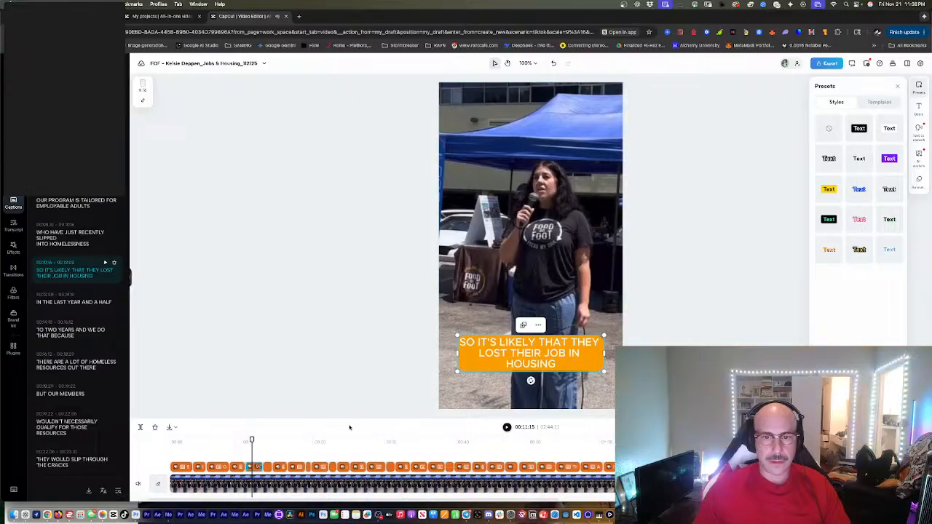
key("space")
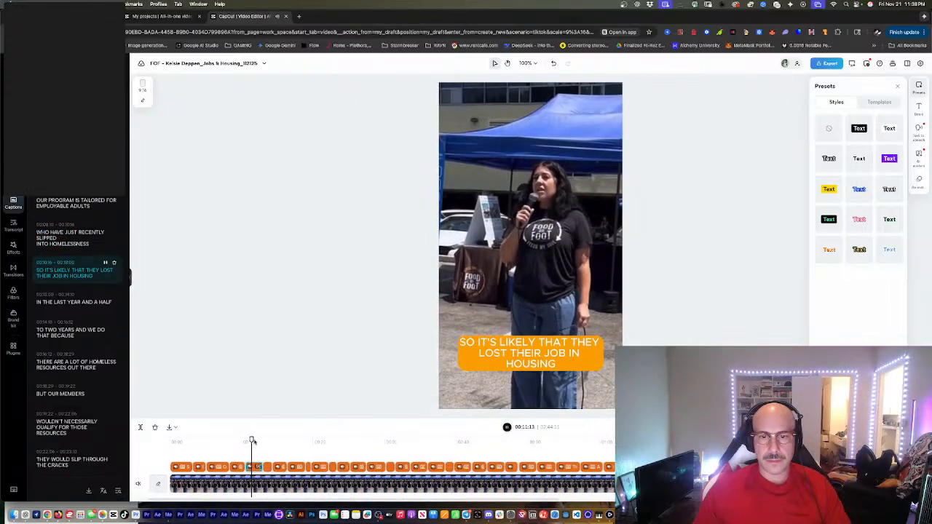
key("space")
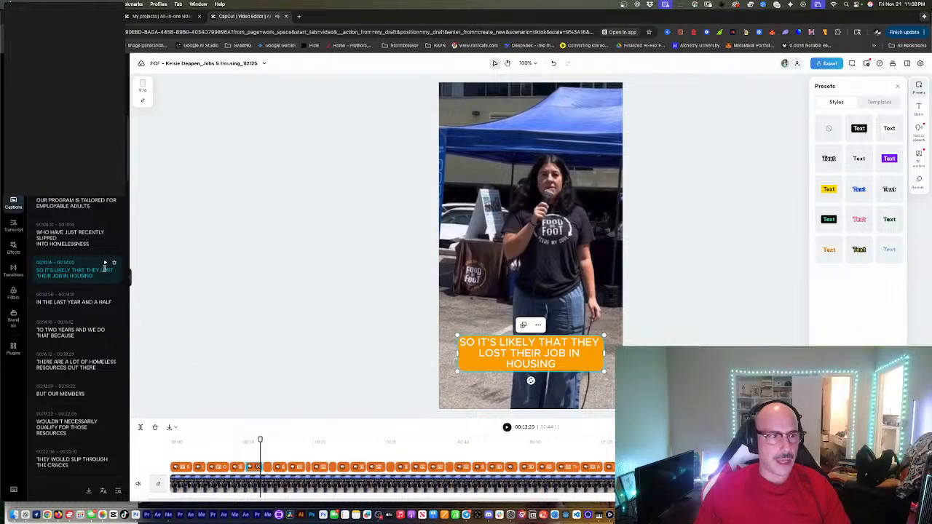
Step: Edit the job loss caption to read "SO IT'S LIKELY THAT THEY LOST THEIR JOB AND HOUSING", breaking lines after "THEY" and "JOB"
left_click(64, 276)
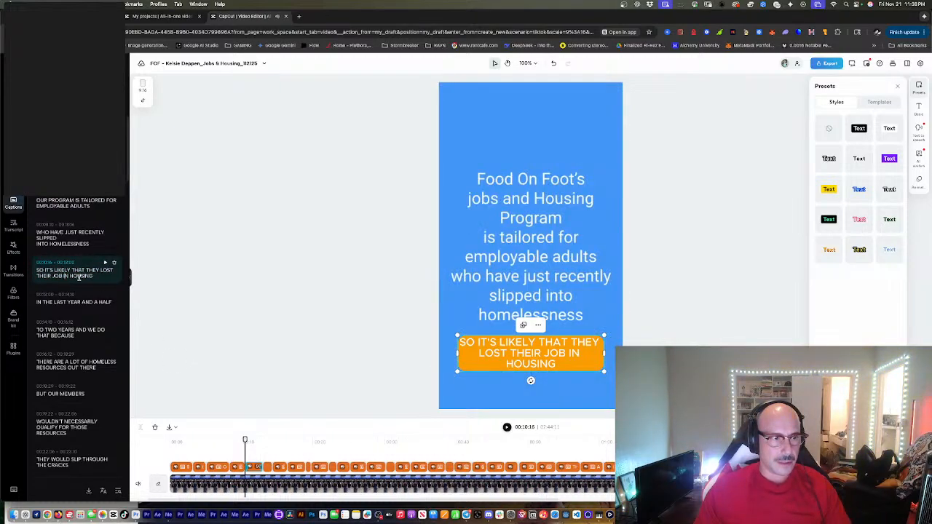
key("BackSpace")
type("AN")
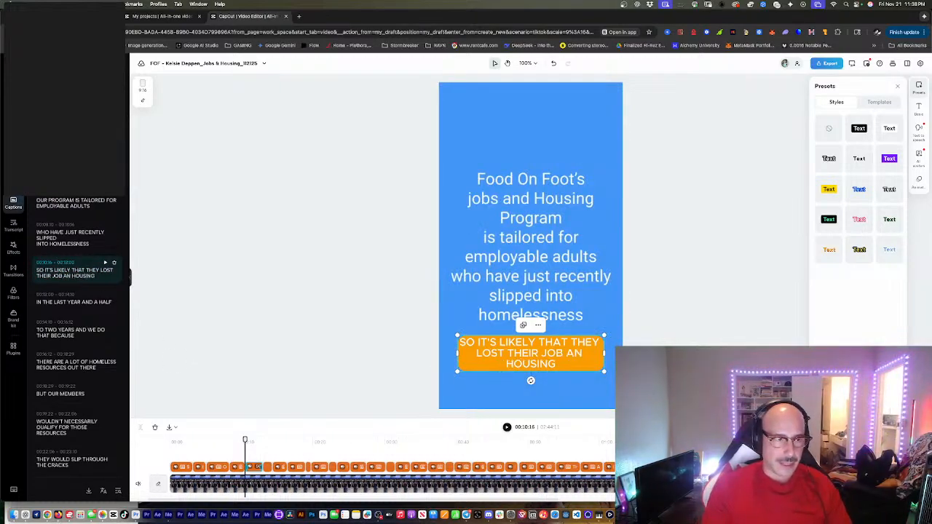
type("D")
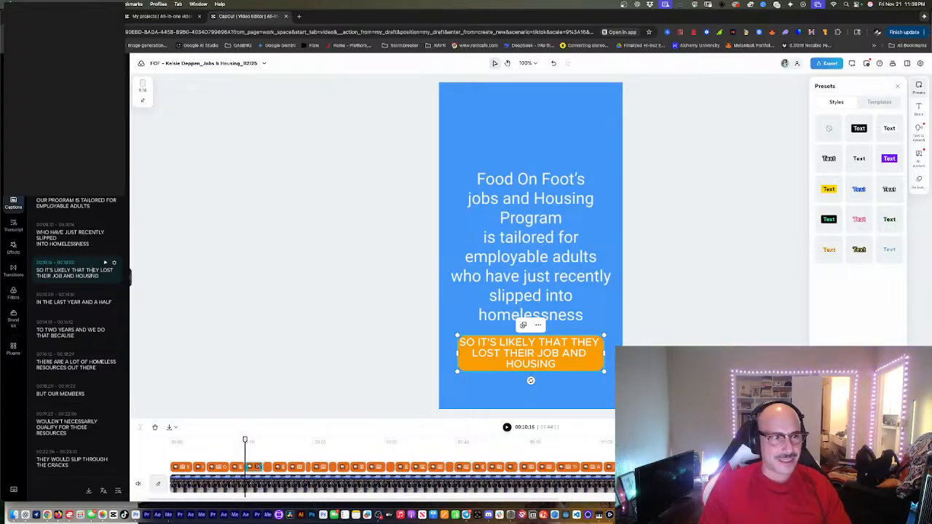
key("Return")
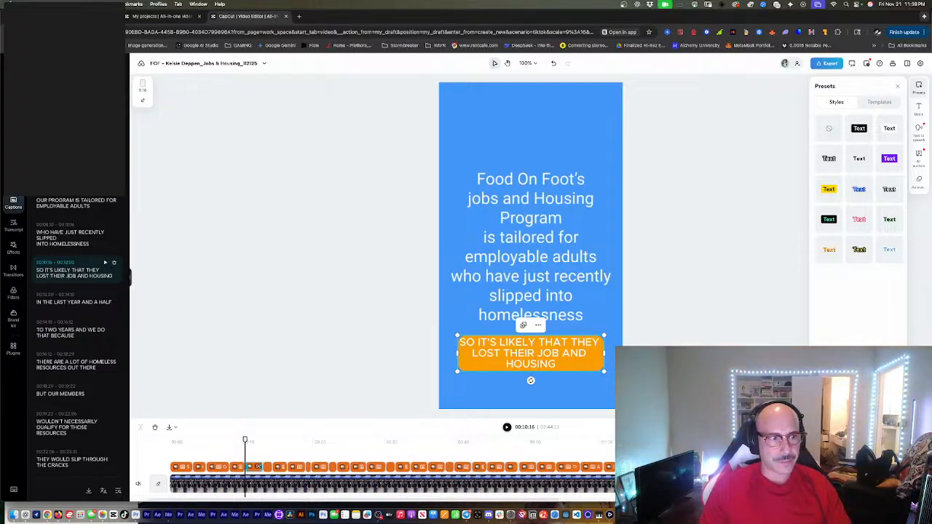
key("Return")
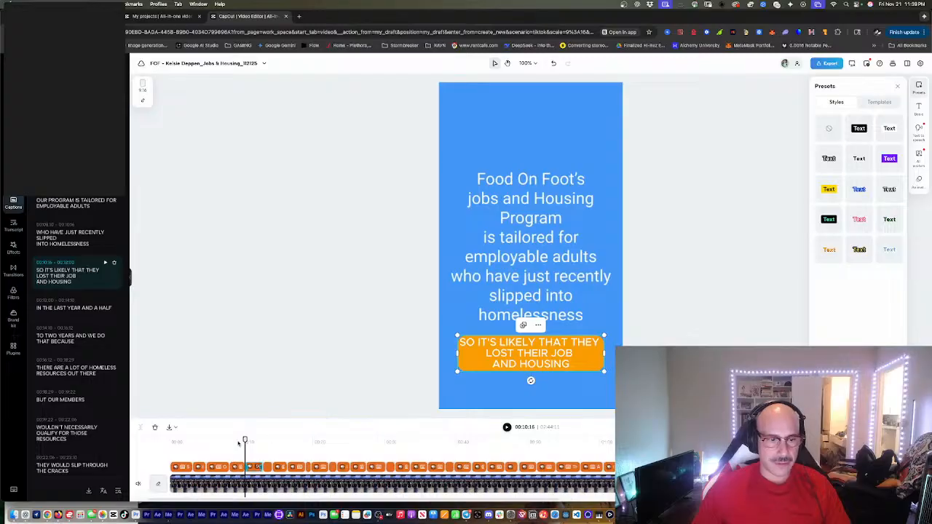
Step: Play on to the "WOULDN'T NECESSARILY QUALIFY FOR THOSE RESOURCES" caption and add a line break before "THOSE RESOURCES"
key("space")
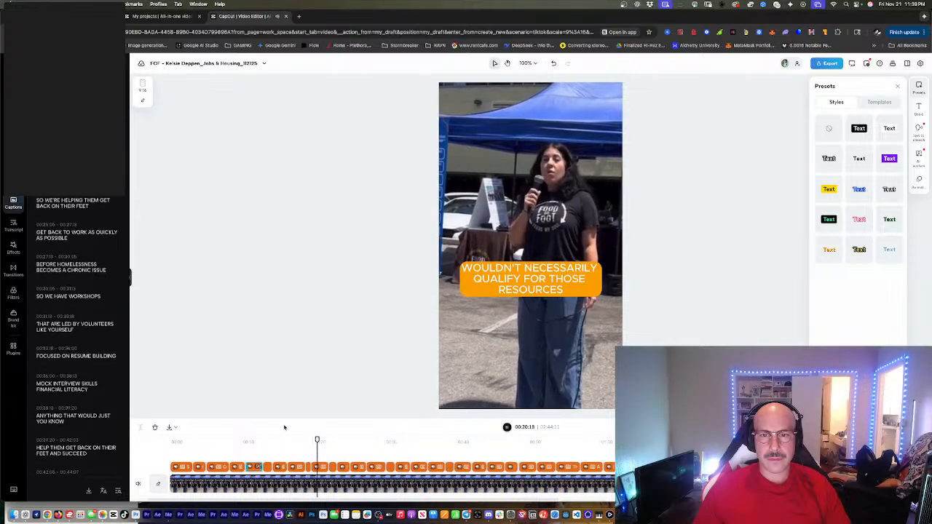
key("space")
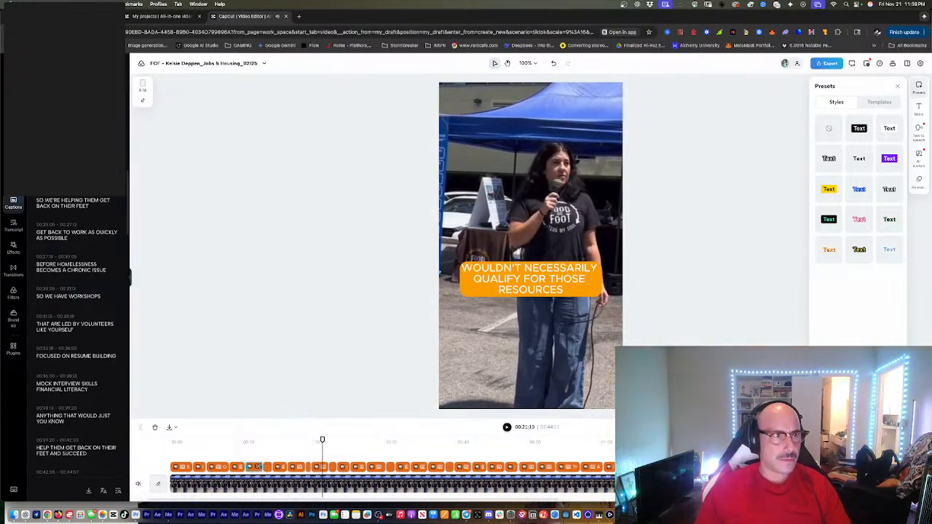
left_click(319, 467)
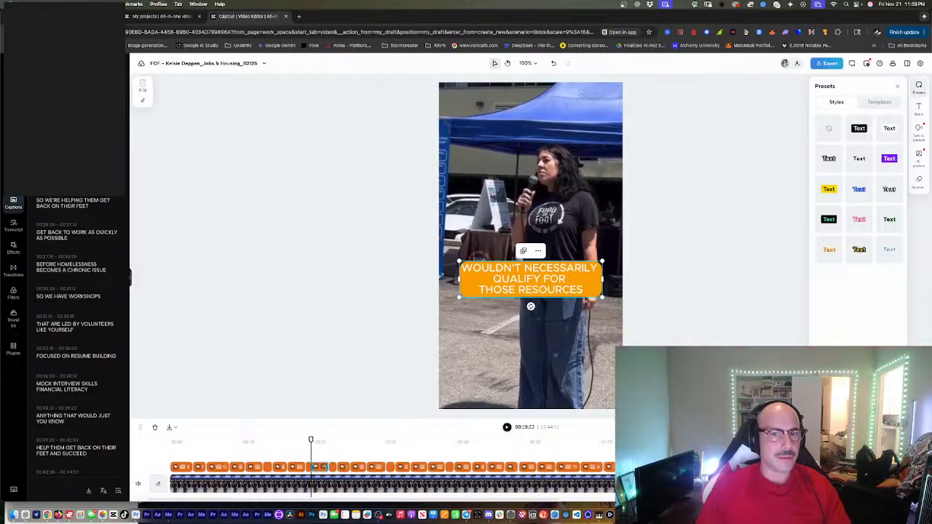
Step: Play on to the "THAT ARE LED BY VOLUNTEERS LIKE YOURSELF" caption and break its lines after "LED" and "VOLUNTEERS"
left_click(316, 442)
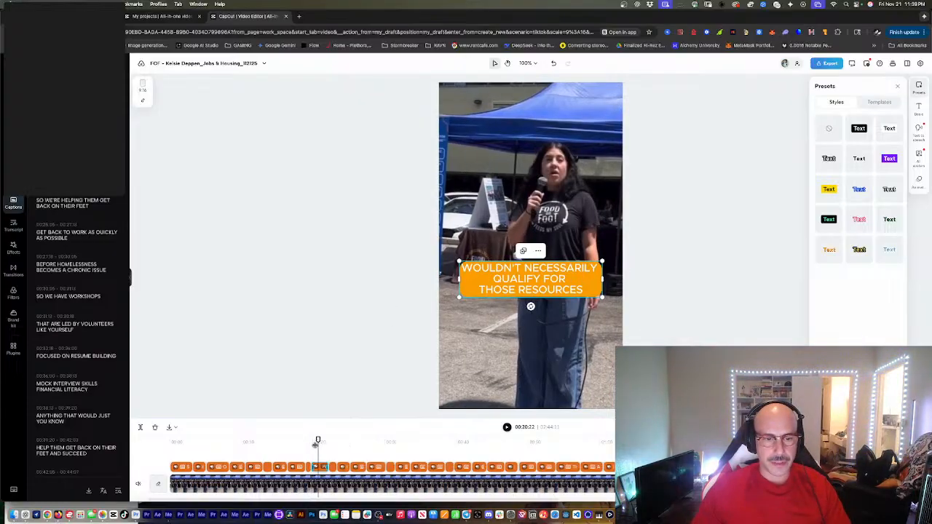
key("space")
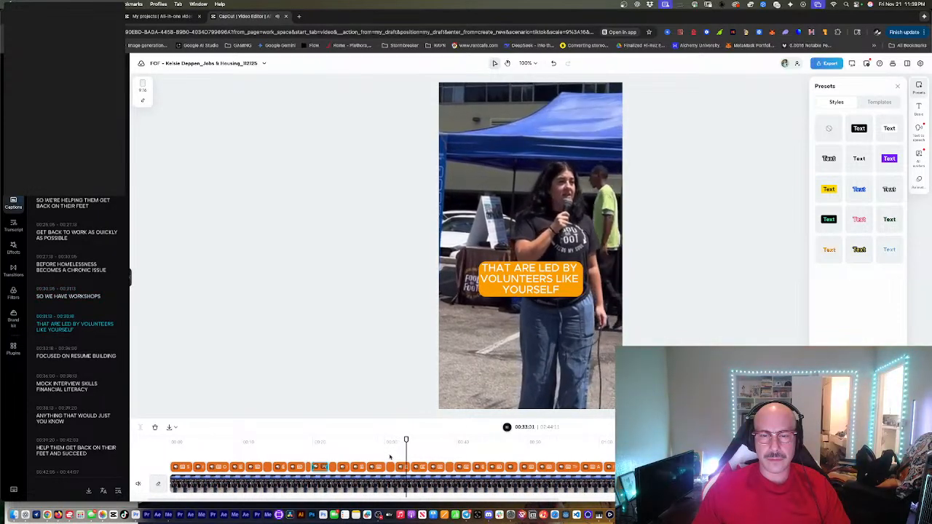
left_click(86, 323)
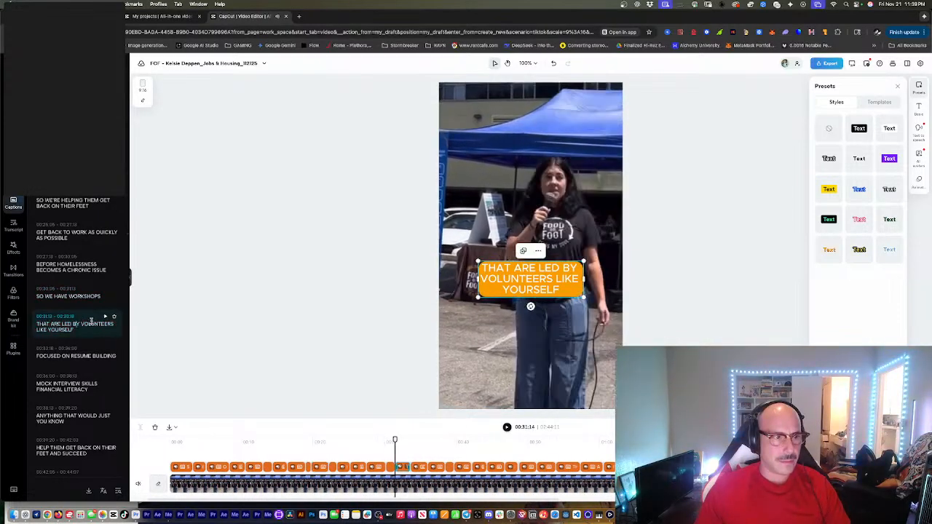
key("Return")
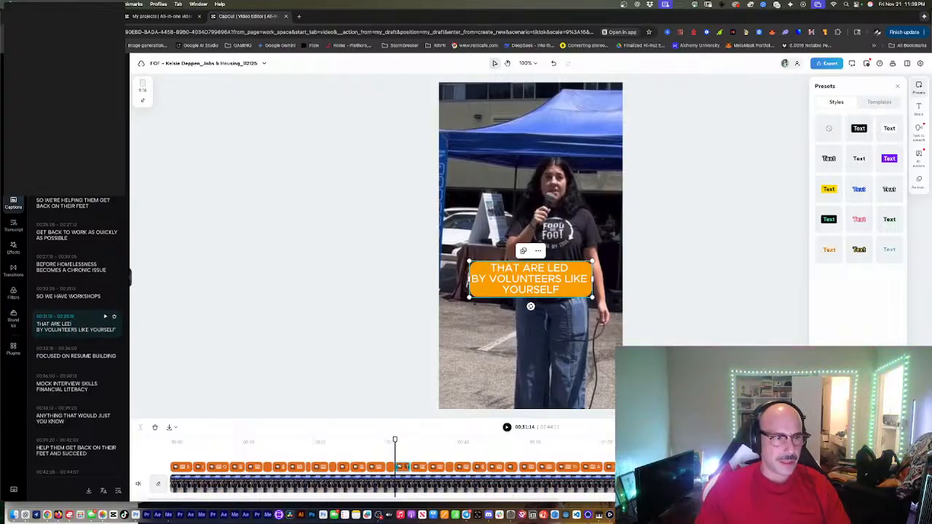
key("Return")
key("space")
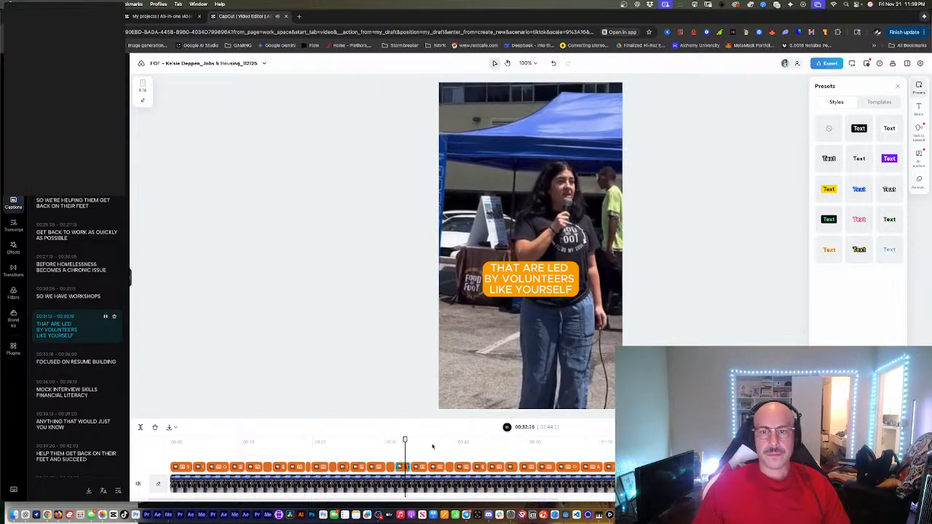
Step: Move the "FOCUSED ON RESUME BUILDING" caption below the Workshops card's text, centred, and continue playback
key("space")
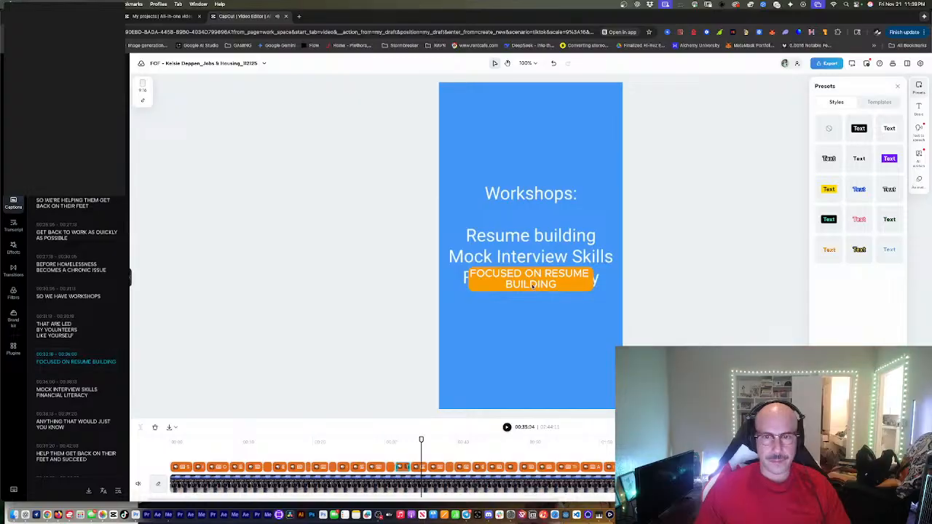
left_click_drag(533, 286, 530, 332)
key("space")
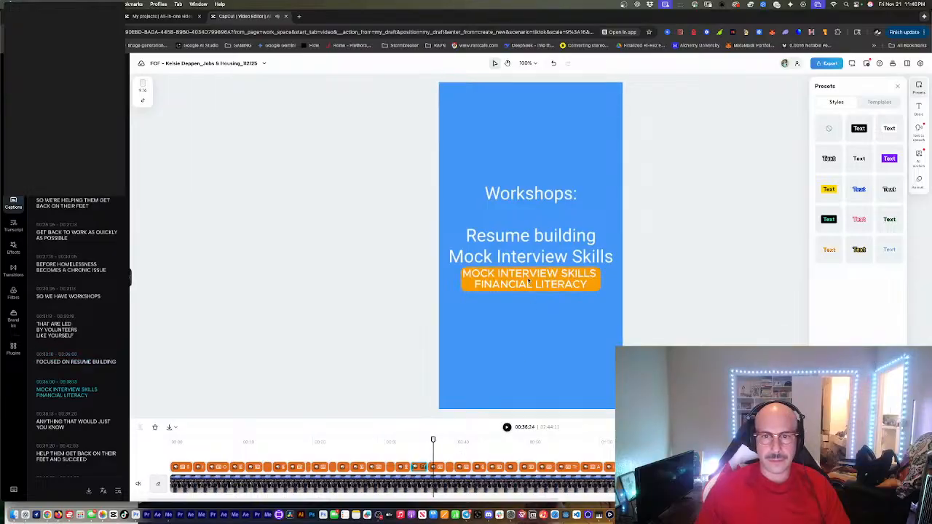
Step: Move the "MOCK INTERVIEW SKILLS FINANCIAL LITERACY" caption below the Workshops card's text, level with the preceding caption, and replay to check the alignment
left_click_drag(531, 279, 533, 348)
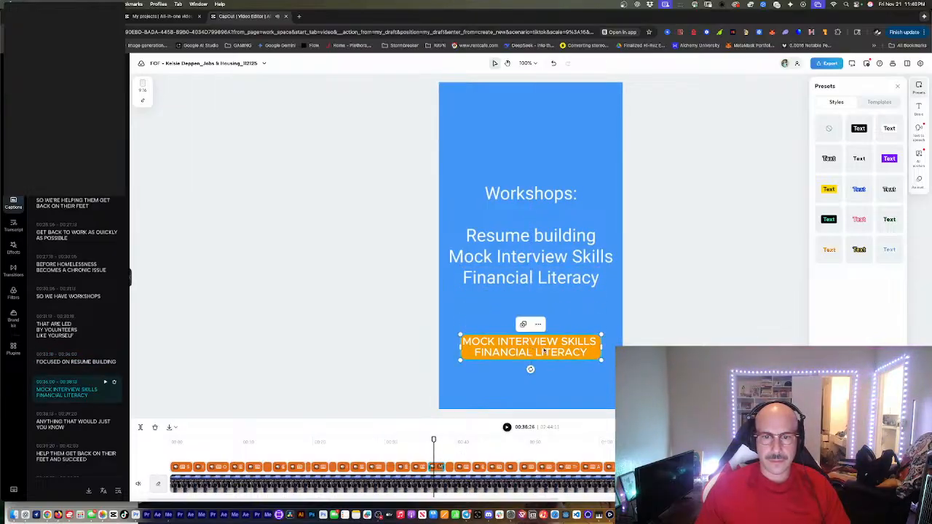
left_click(419, 443)
key("space")
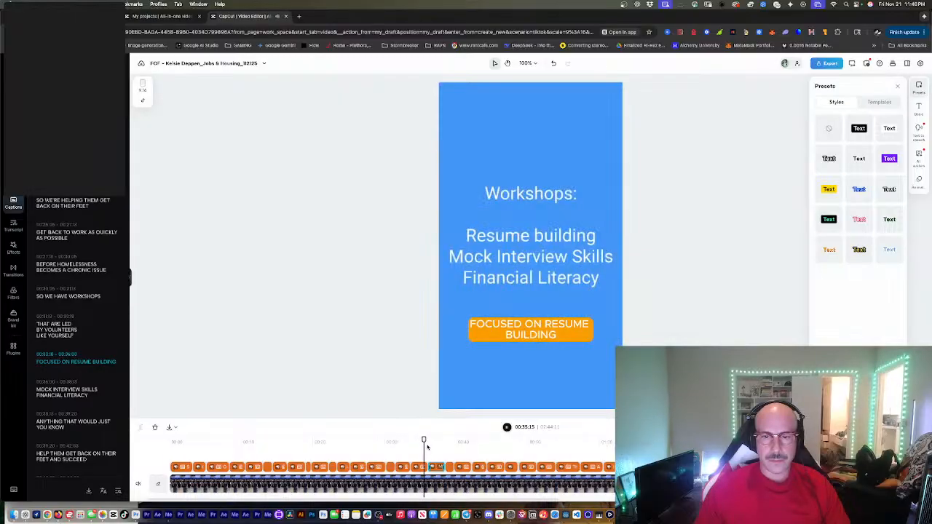
left_click(531, 352)
left_click_drag(531, 352, 532, 341)
left_click(415, 444)
key("space")
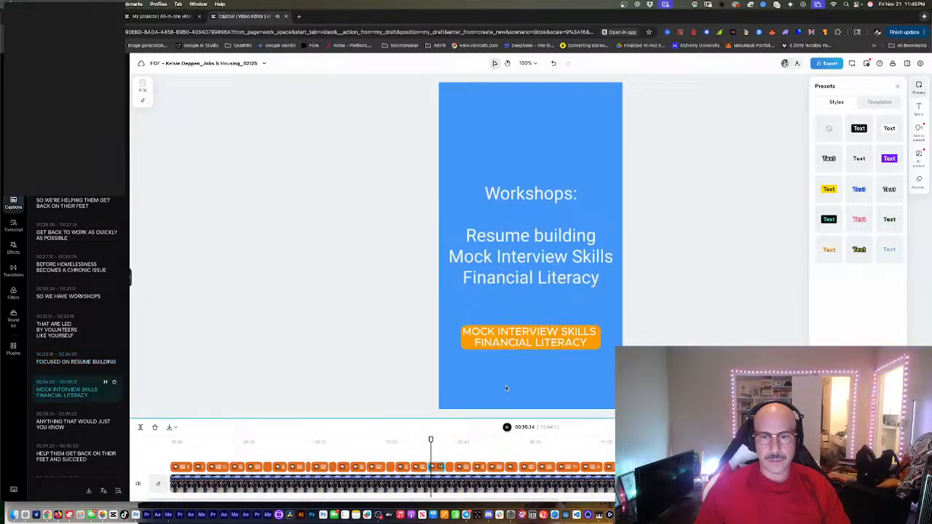
left_click(530, 329)
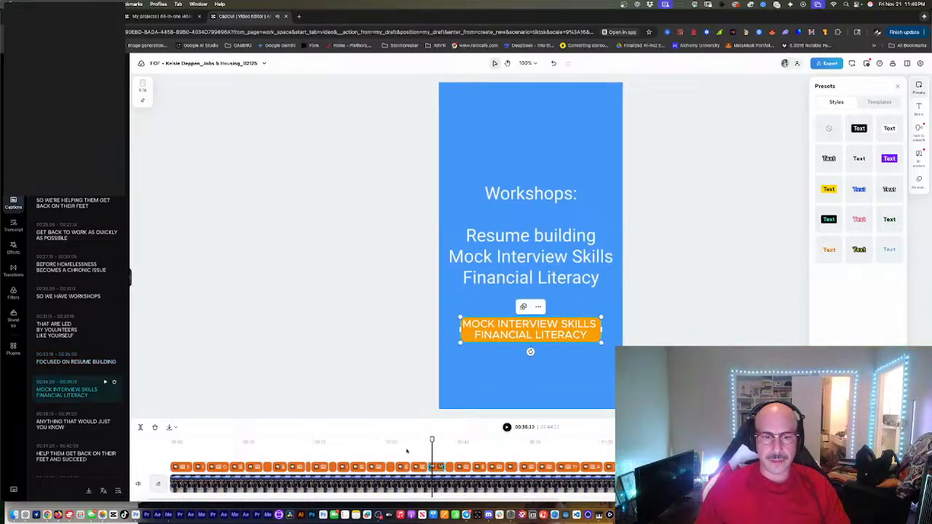
left_click(427, 442)
key("space")
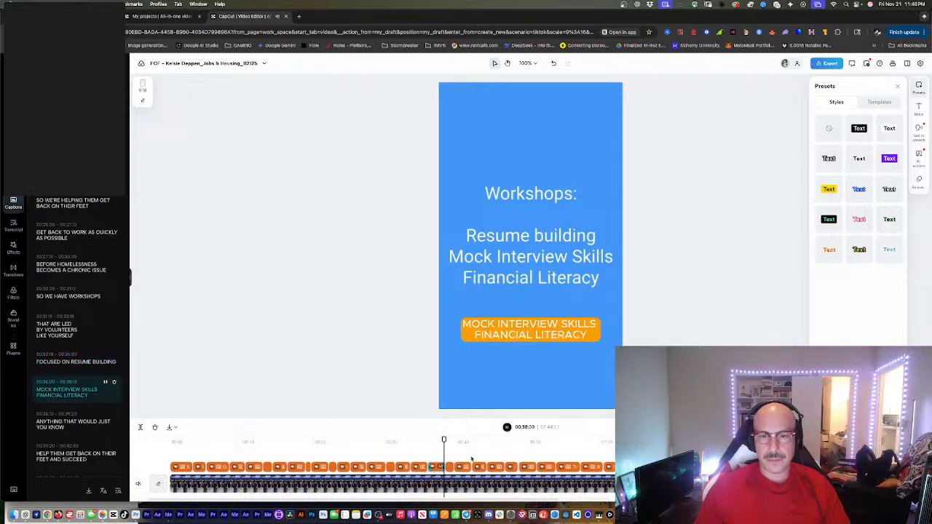
Step: Move the "ANYTHING THAT WOULD JUST YOU KNOW" caption below the Workshops card's text, matching the height of the caption before it
key("space")
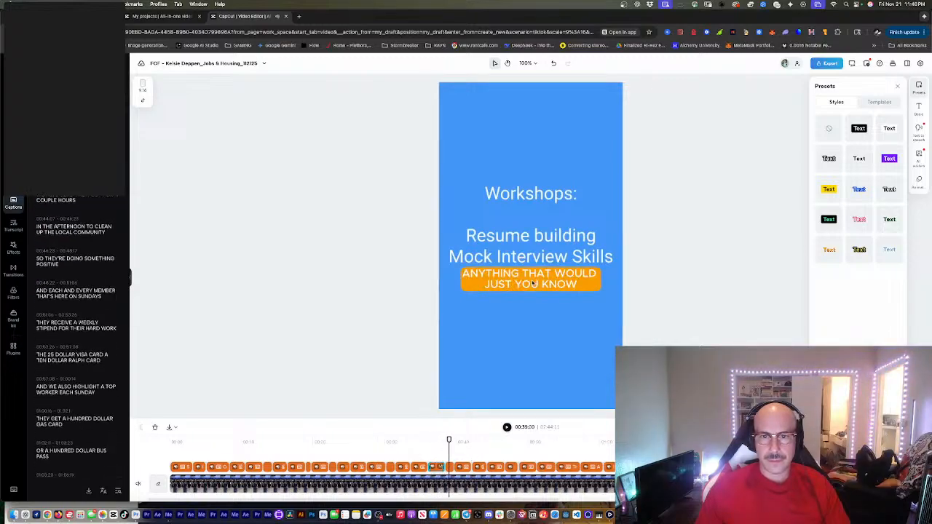
left_click(532, 284)
left_click(437, 442)
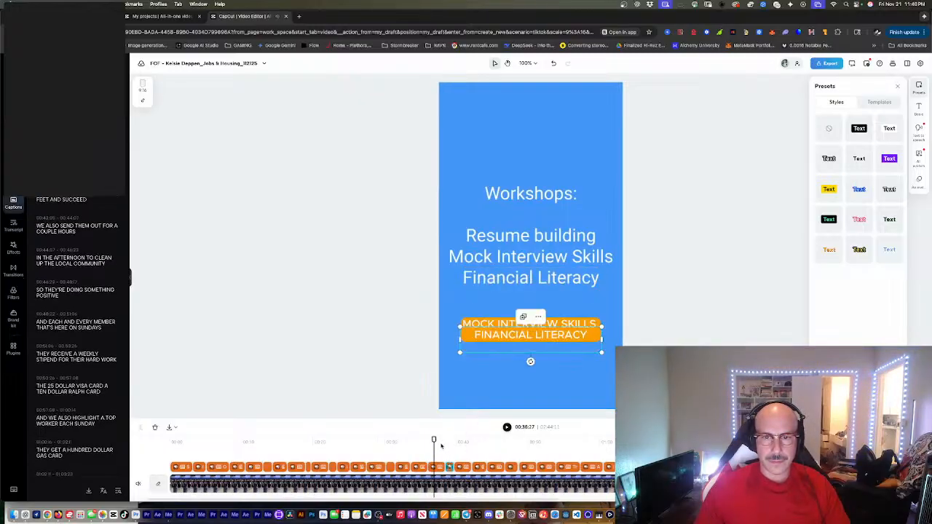
key("space")
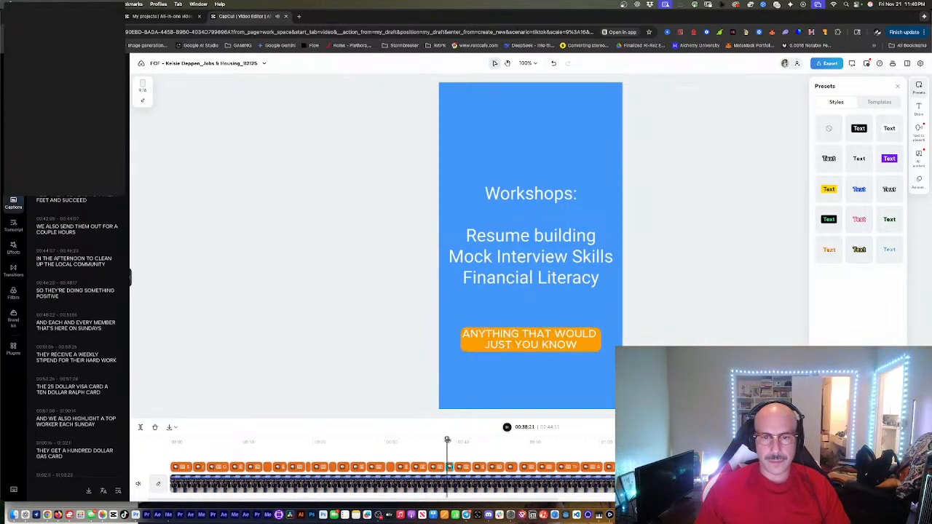
left_click(525, 335)
mouse_move(525, 335)
left_mouse_down()
mouse_move(523, 325)
mouse_move(526, 334)
left_mouse_up()
left_click(437, 443)
key("space")
left_click(516, 340)
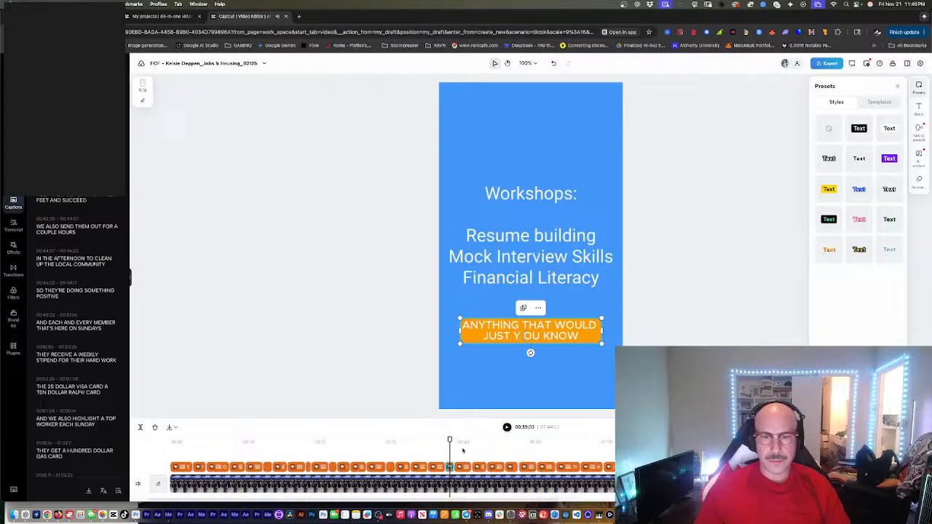
Step: Move the "HELP THEM GET BACK ON THEIR FEET AND SUCCEED" caption below the Workshops card's text, centred and level with the previous caption
key("space")
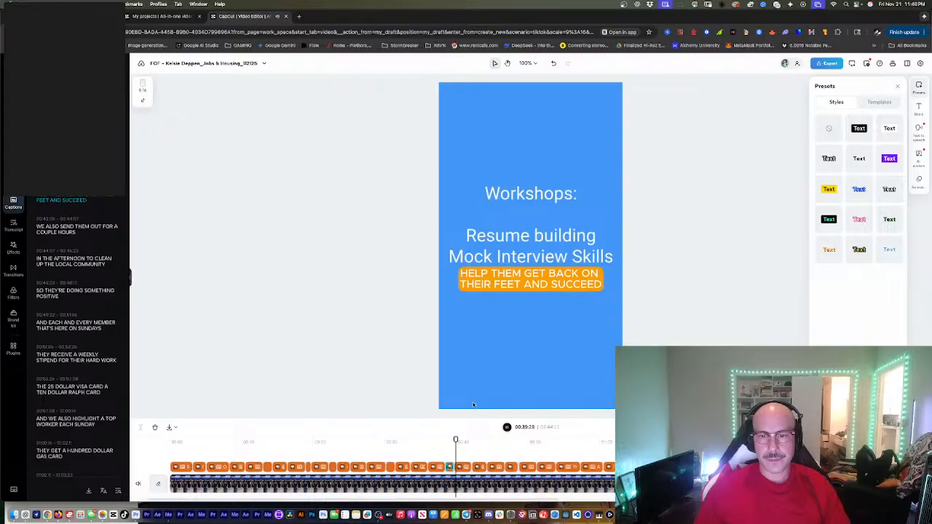
left_click_drag(532, 281, 531, 352)
key("space")
key("space")
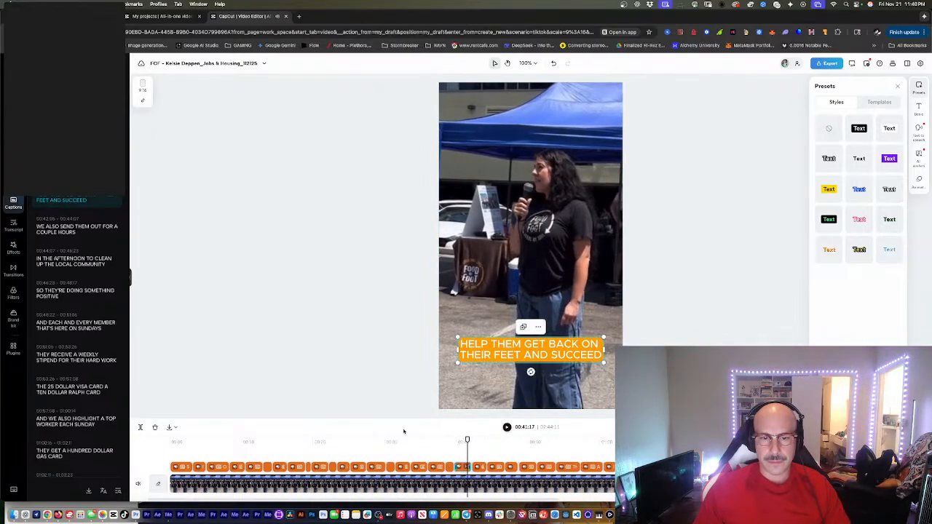
left_click(447, 440)
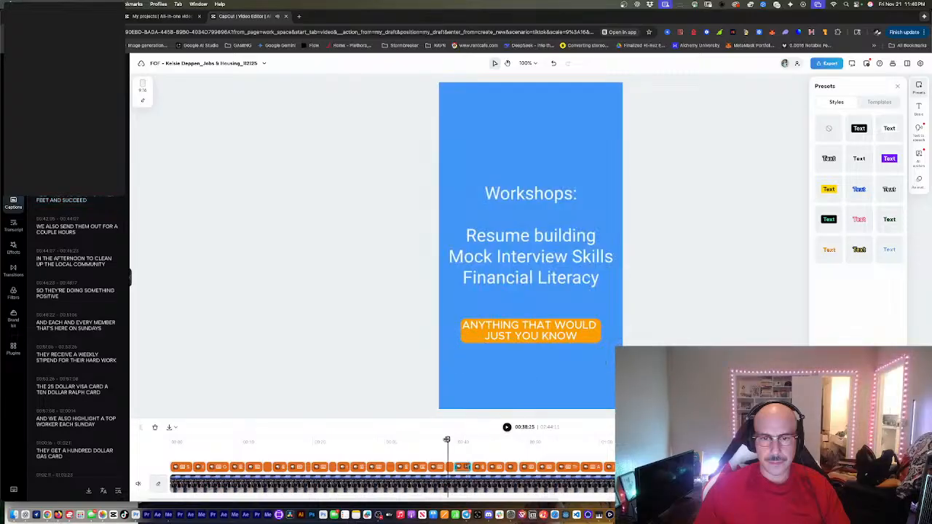
left_click(459, 440)
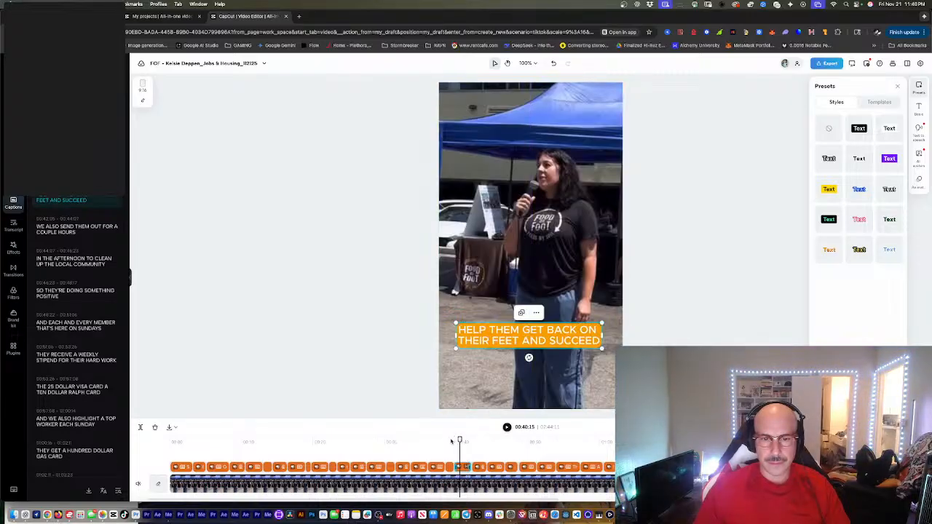
left_click(450, 440)
left_click_drag(453, 437, 457, 440)
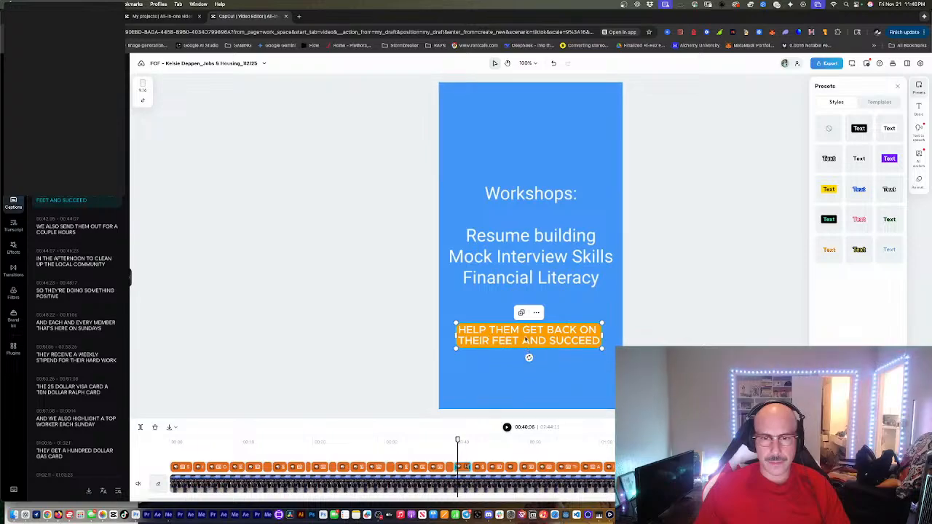
left_click_drag(526, 335, 530, 331)
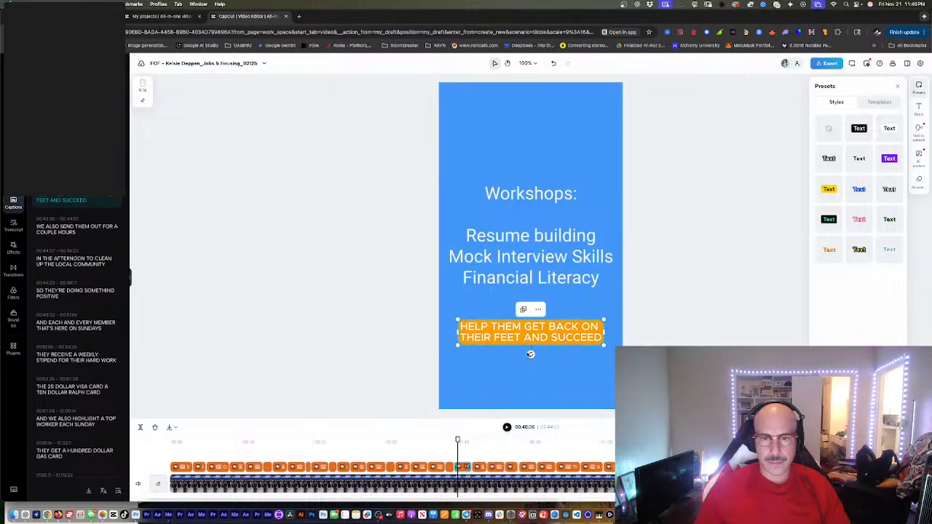
left_click(449, 439)
key("space")
key("space")
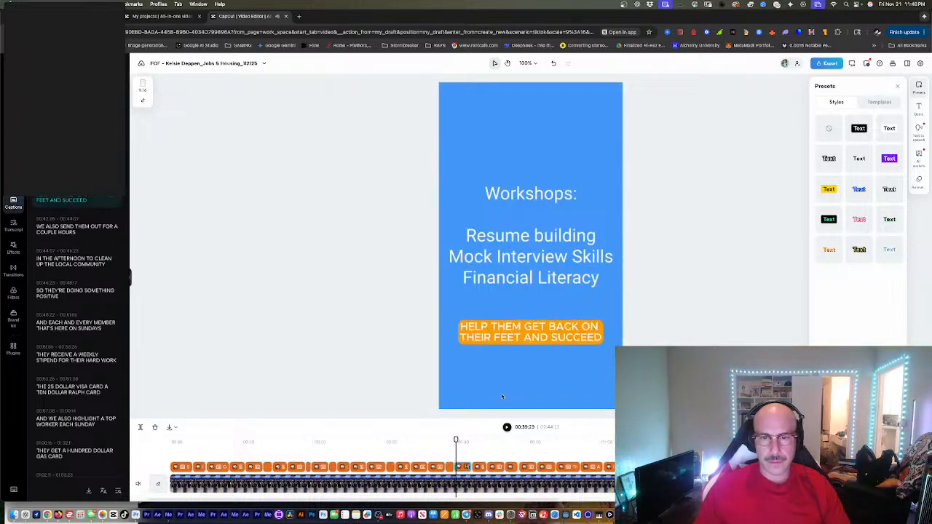
Step: Play on to the "IN THE AFTERNOON TO CLEAN UP THE LOCAL COMMUNITY" caption and break its lines after "AFTERNOON" and "UP"
left_click(507, 428)
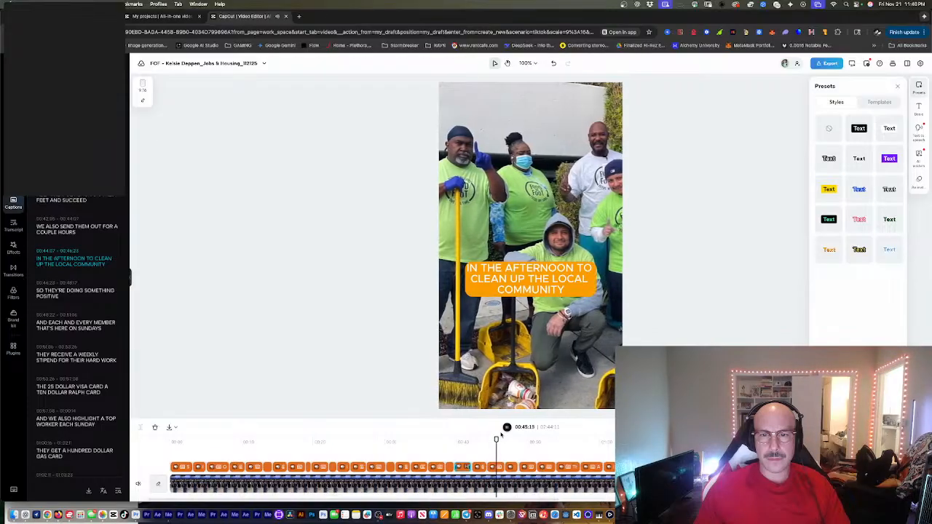
left_click(507, 428)
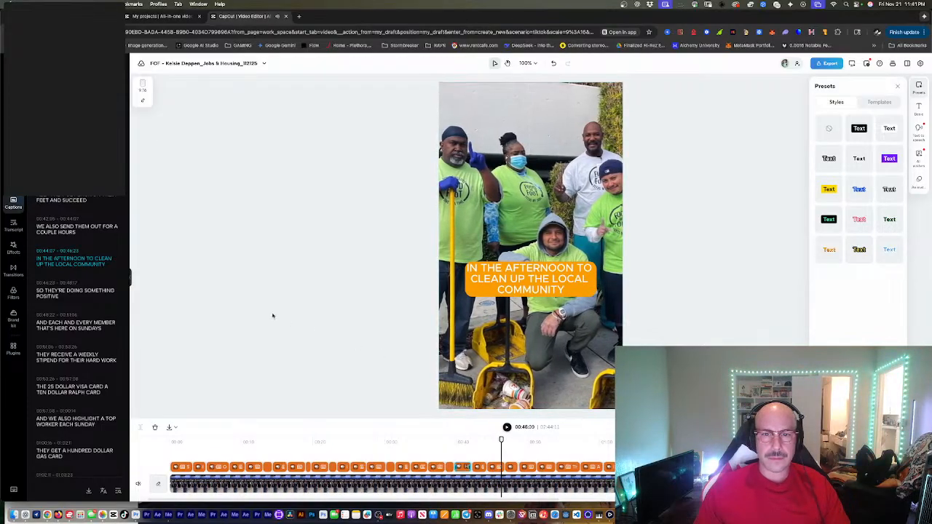
left_click(87, 260)
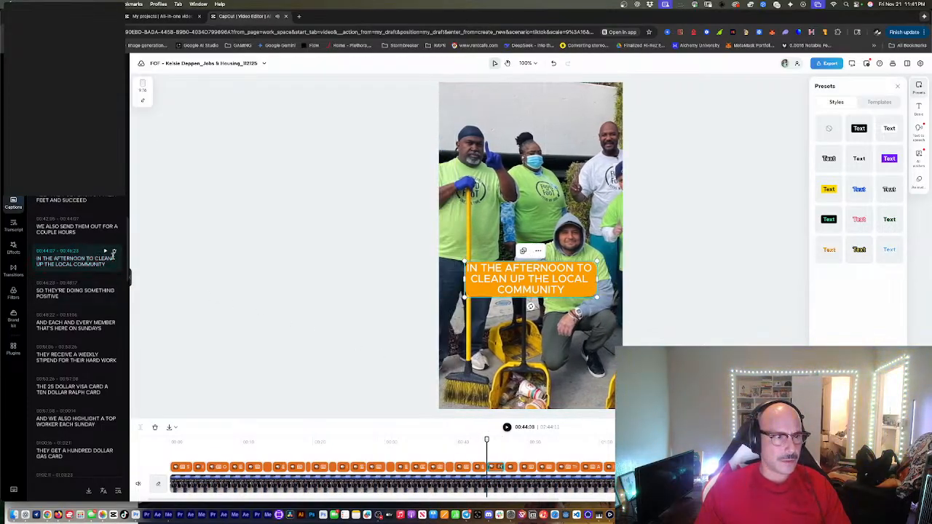
key("Return")
key("Right")
key("Right")
key("Right")
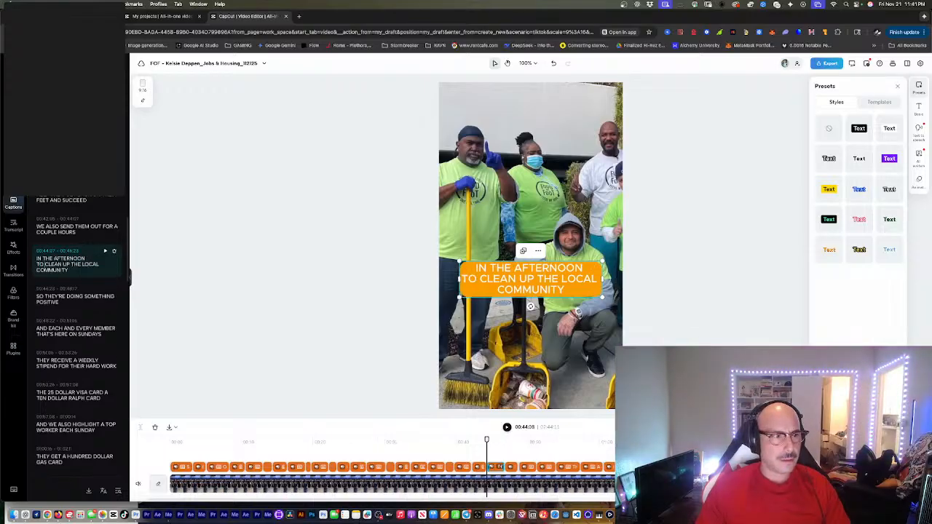
key("Return")
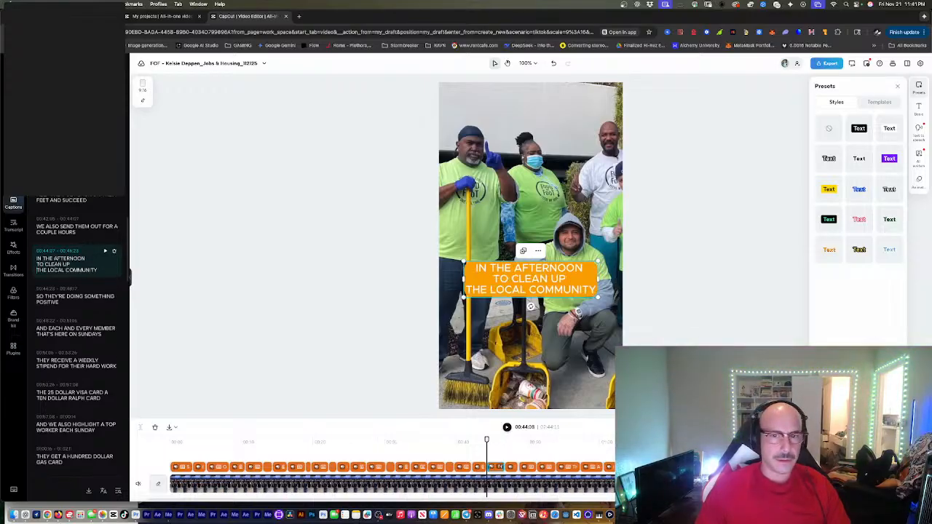
Step: Play on to the "AND EACH AND EVERY MEMBER THAT'S HERE ON SUNDAYS" caption and break its lines after "EACH" and "MEMBER"
left_click(507, 427)
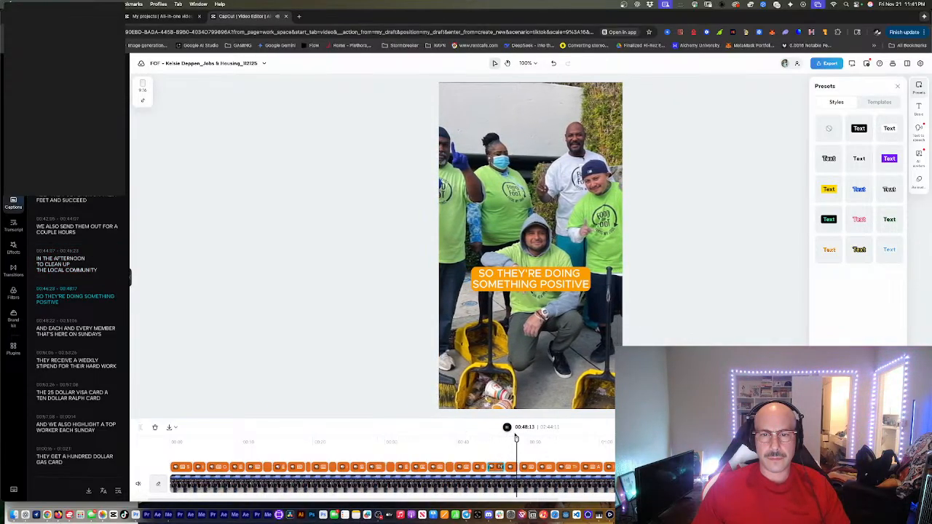
left_click(91, 330)
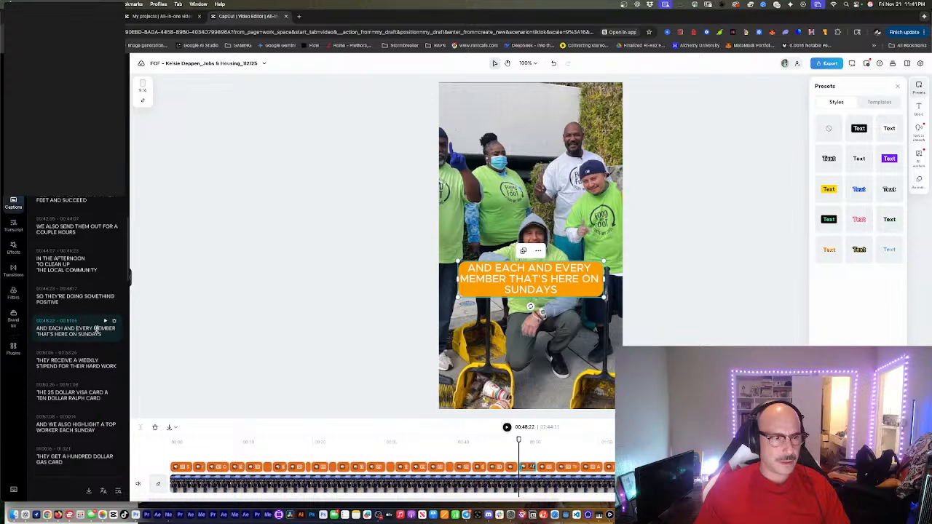
key("Return")
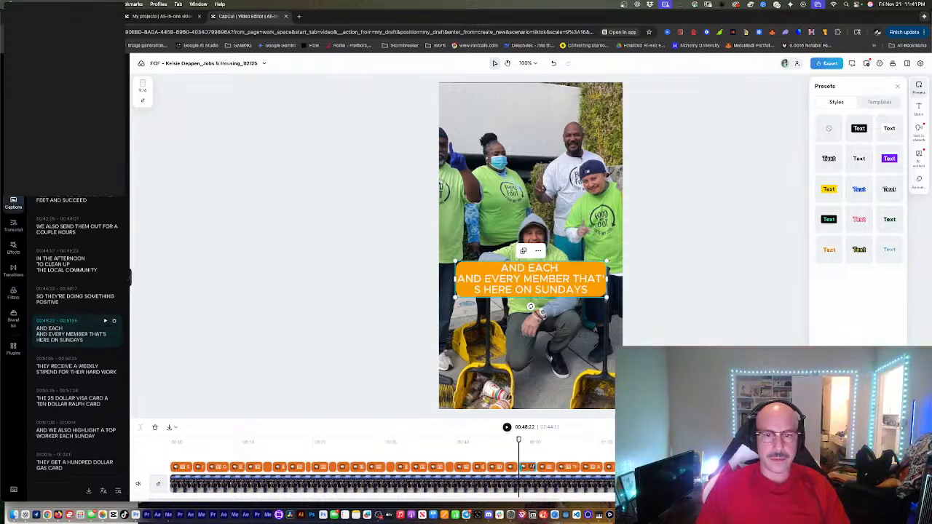
key("Return")
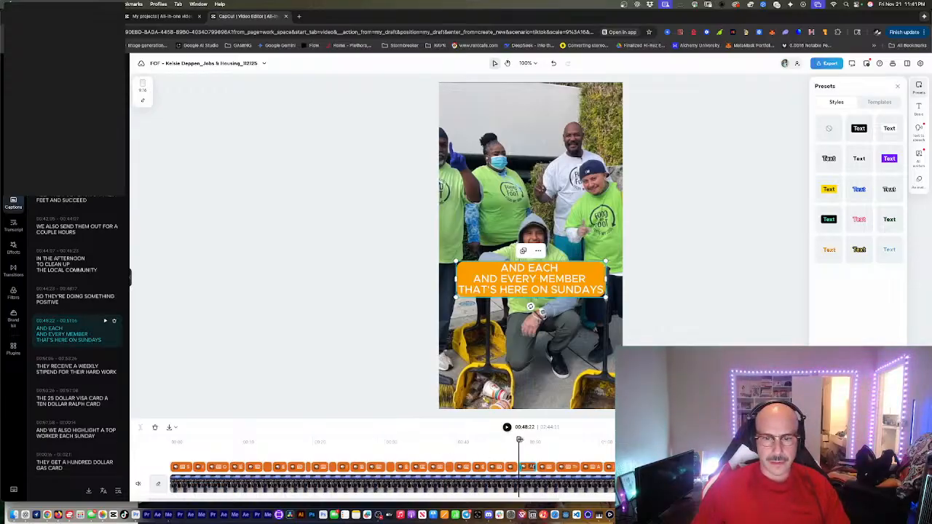
Step: Play on to the "THEY RECEIVE A WEEKLY STIPEND FOR THEIR HARD WORK" caption and break its lines after "RECEIVE" and "STIPEND"
key("space")
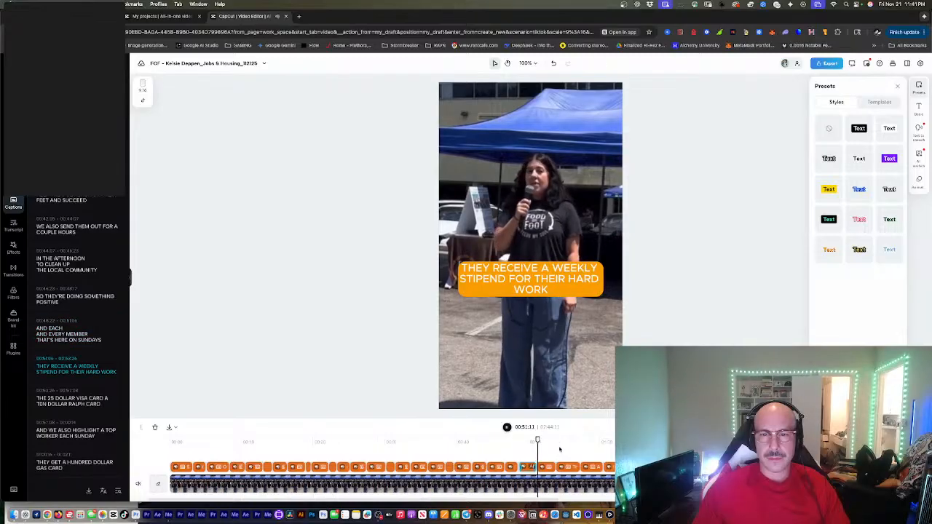
key("space")
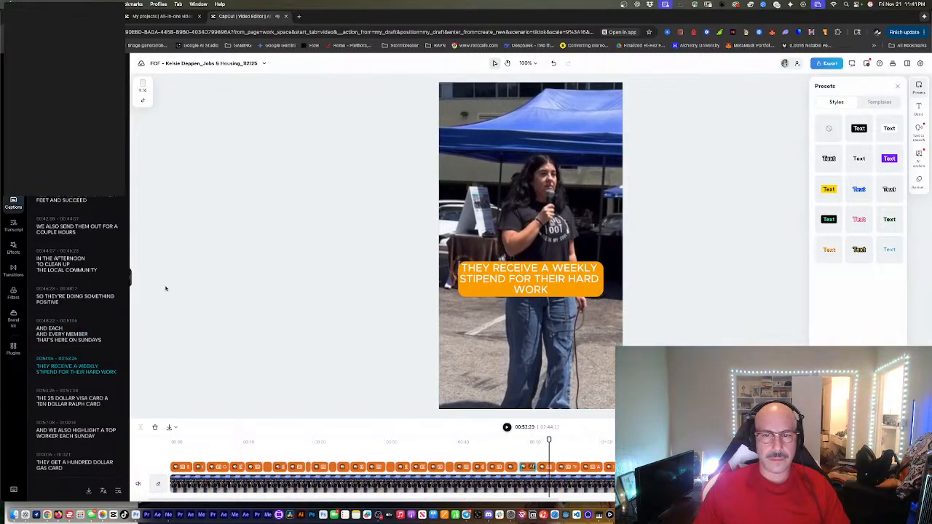
left_click(74, 366)
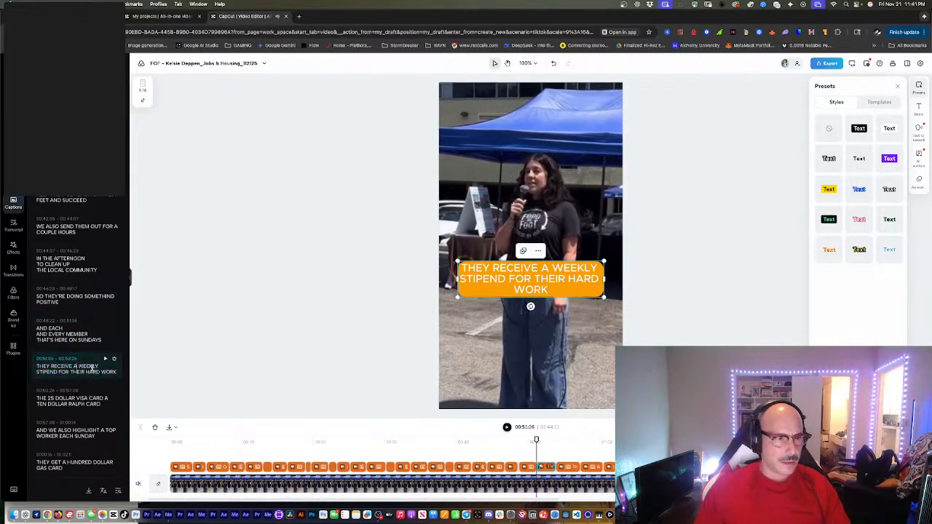
key("Return")
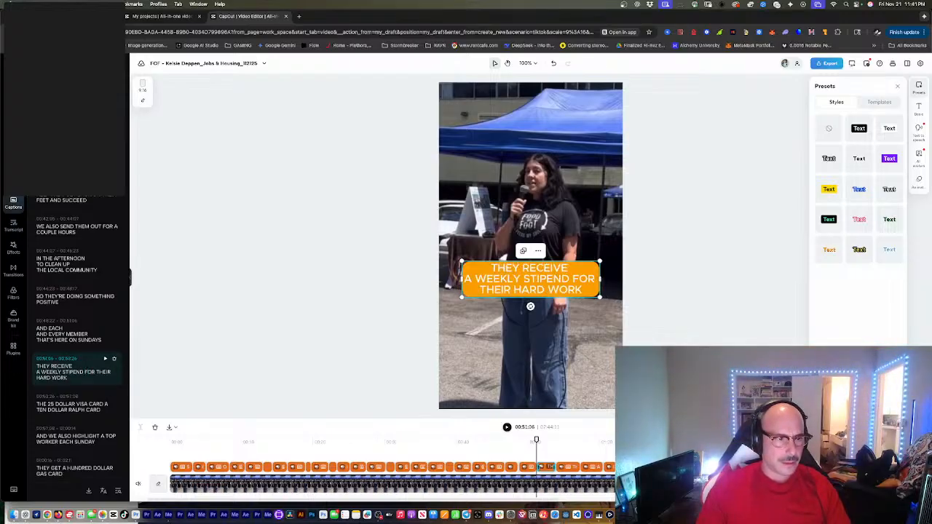
key("Return")
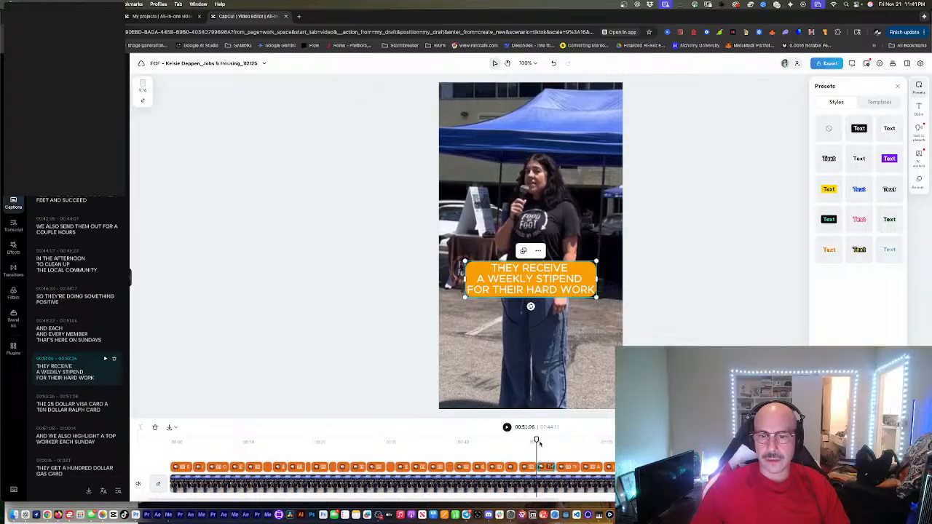
Step: Play through the "THE 25 DOLLAR VISA CARD A TEN DOLLAR RALPH CARD" caption, change "25 DOLLAR" to "$25" and break the line after "VISA CARD"
key("space")
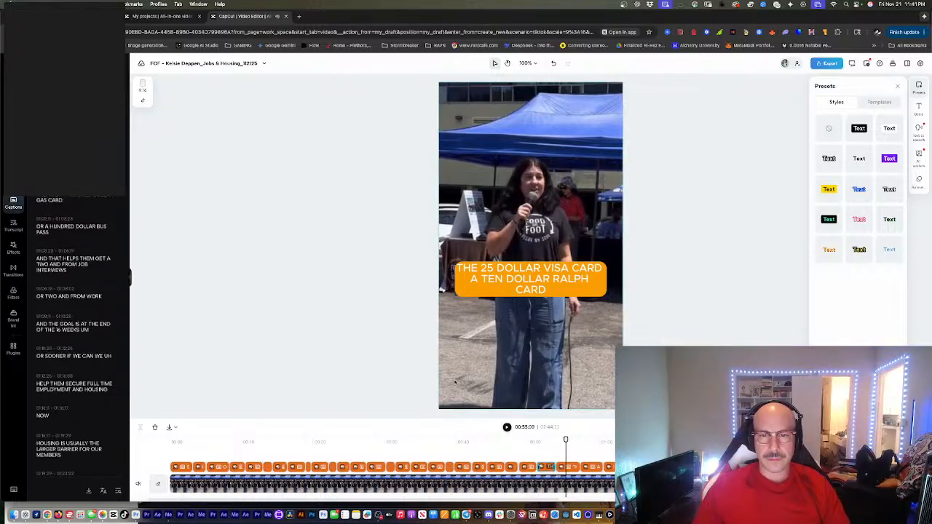
key("space")
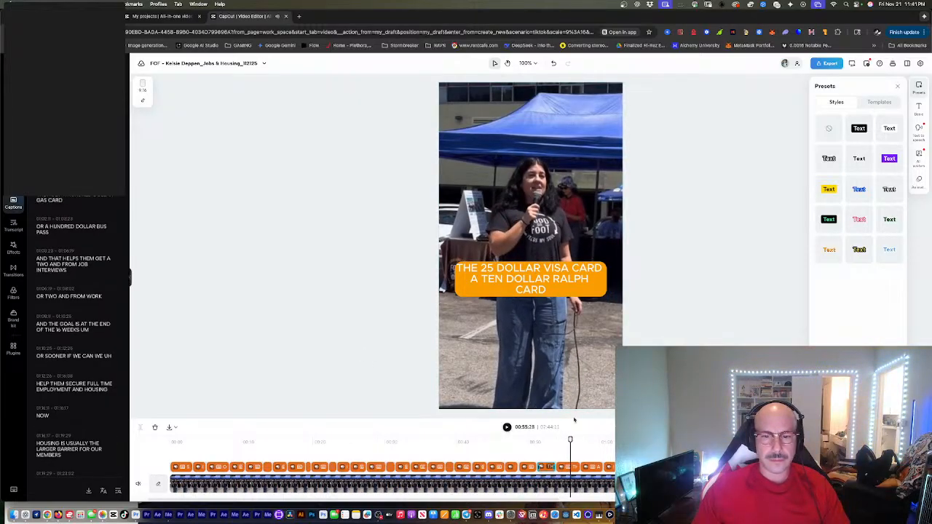
left_click(565, 441)
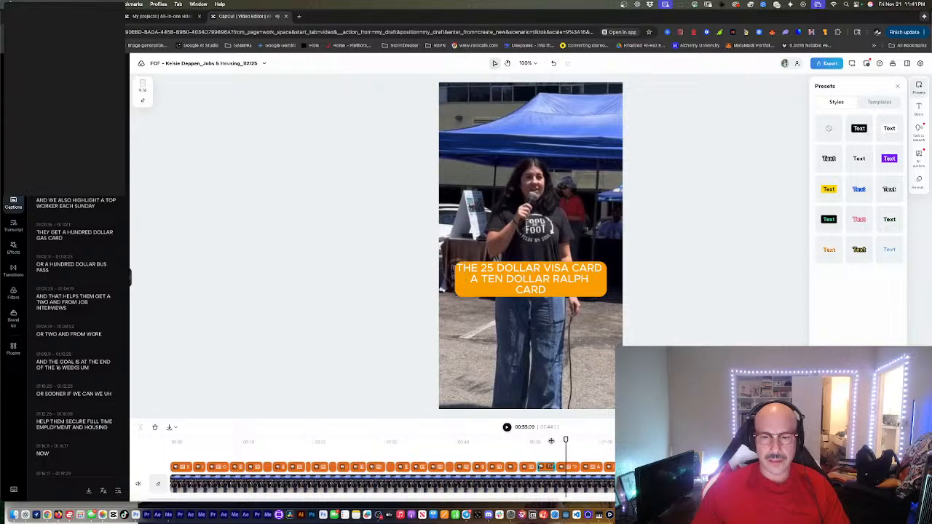
left_click(552, 441)
key("space")
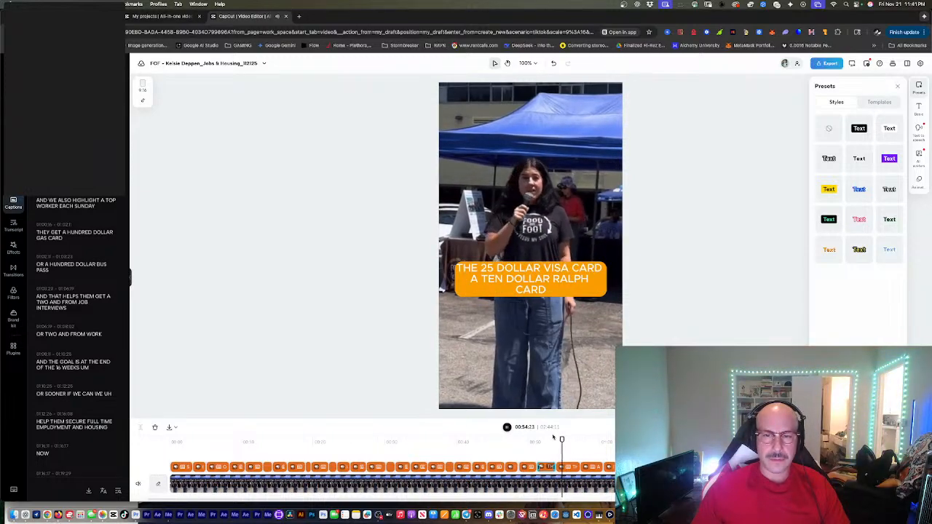
key("space")
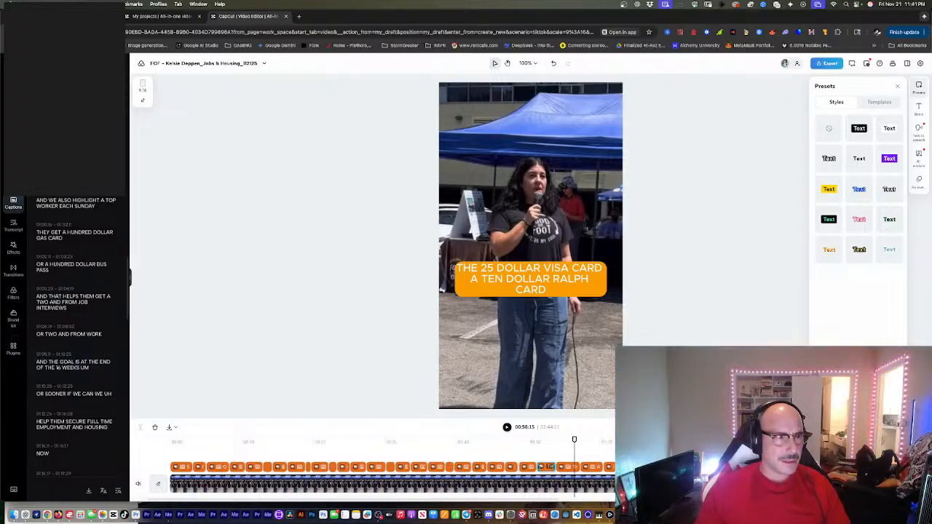
key("BackSpace")
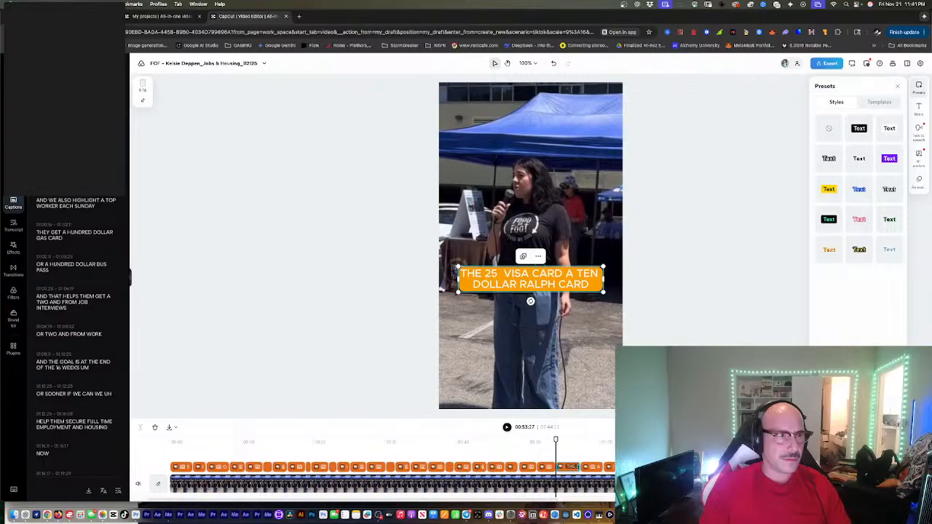
type("$")
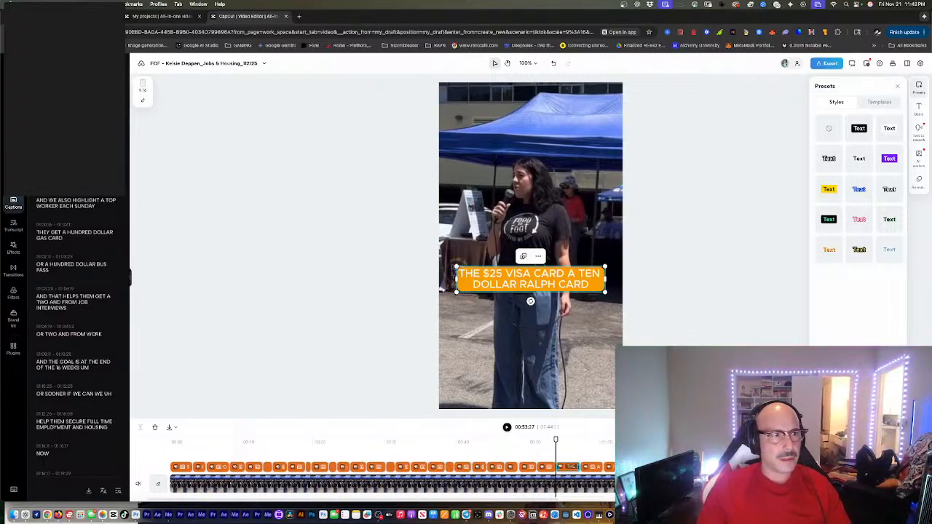
key("Return")
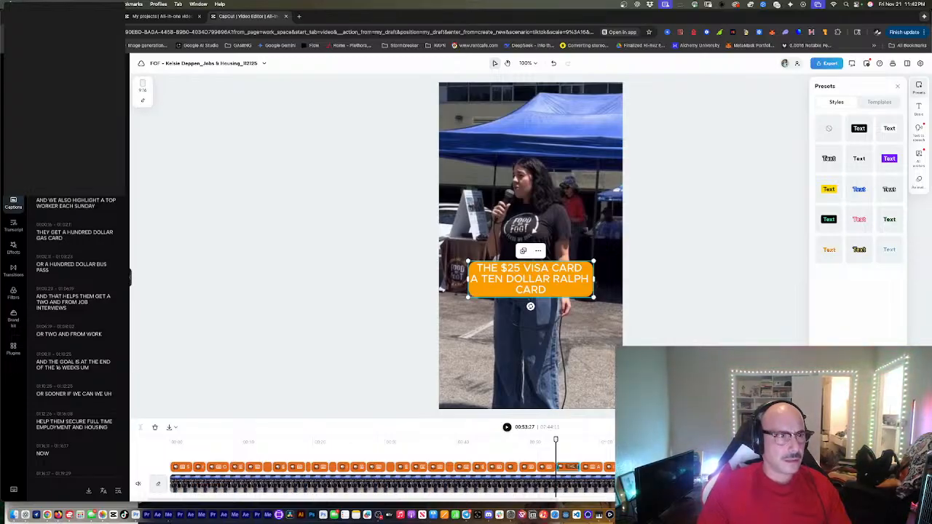
Step: Replace "TEN DOLLAR" with "$10" in the second line of the Visa card caption
key("BackSpace")
key("BackSpace")
key("BackSpace")
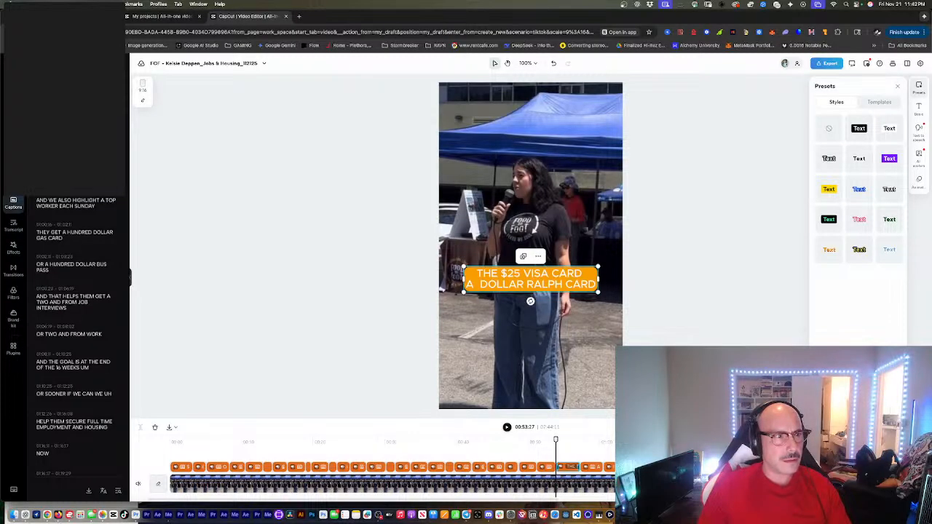
key("BackSpace")
key("BackSpace")
key("BackSpace")
key("BackSpace")
key("BackSpace")
key("BackSpace")
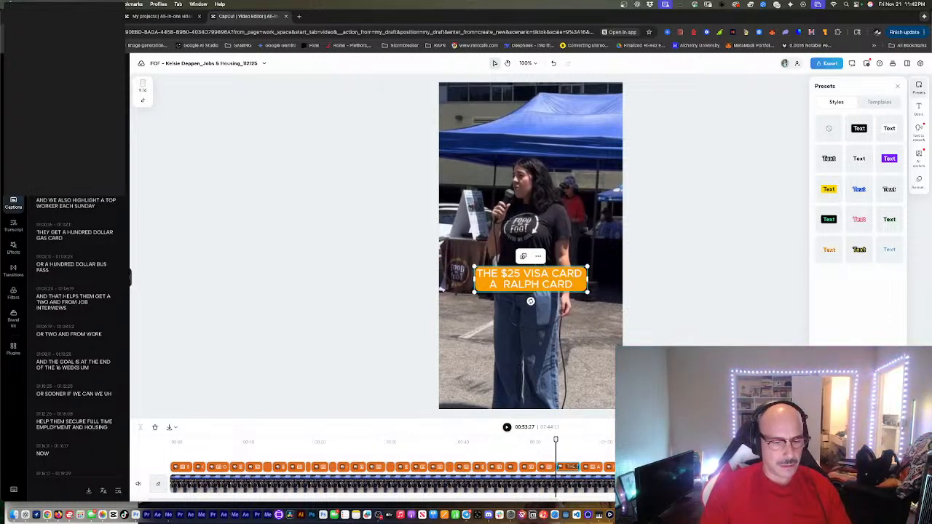
type("$")
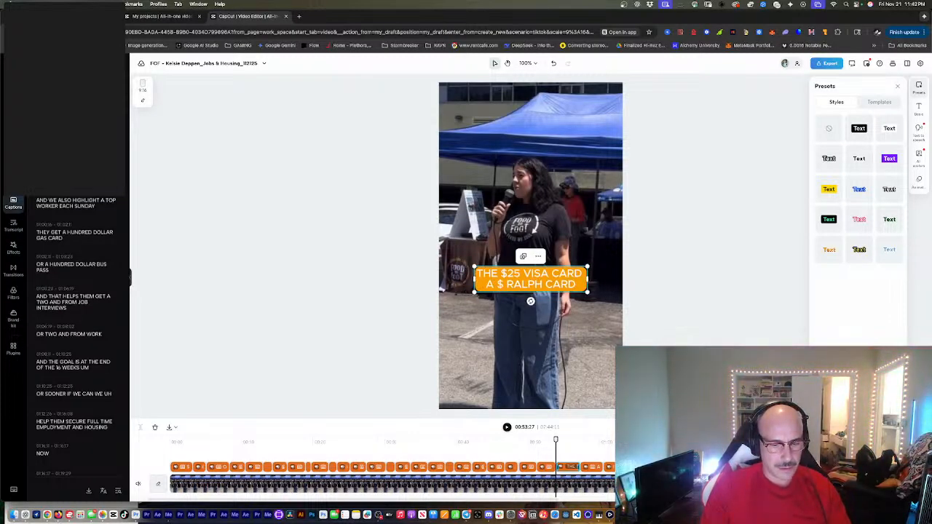
type("10")
Step: Replay the Visa card caption and correct "RALPH" to "RALPH'S" in its second line
left_click(555, 440)
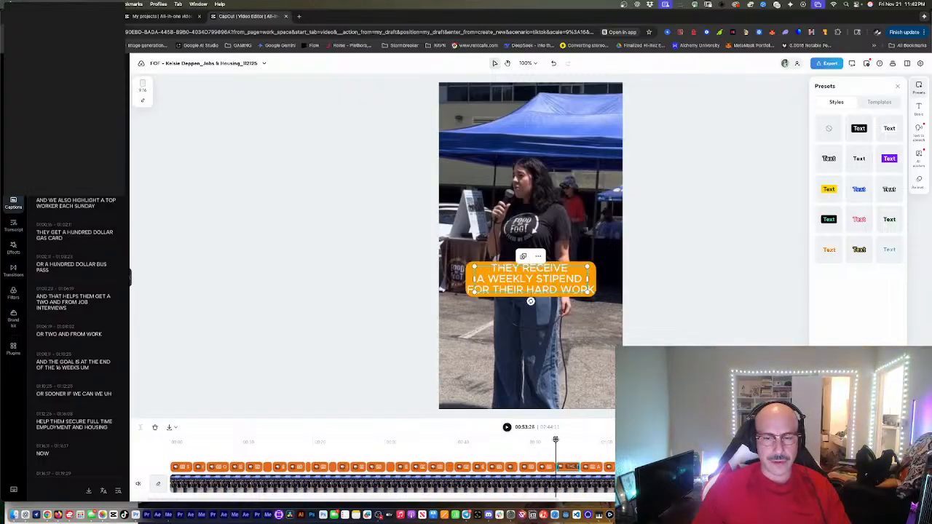
key("space")
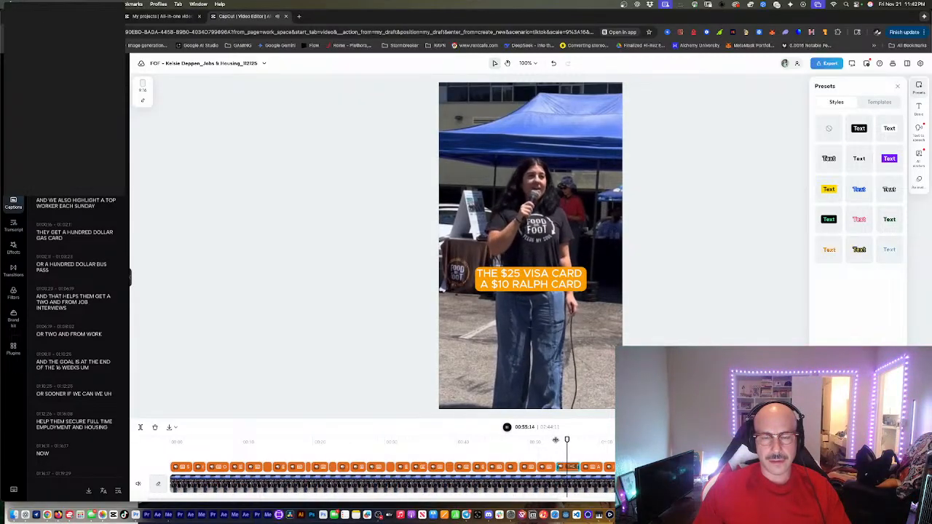
key("space")
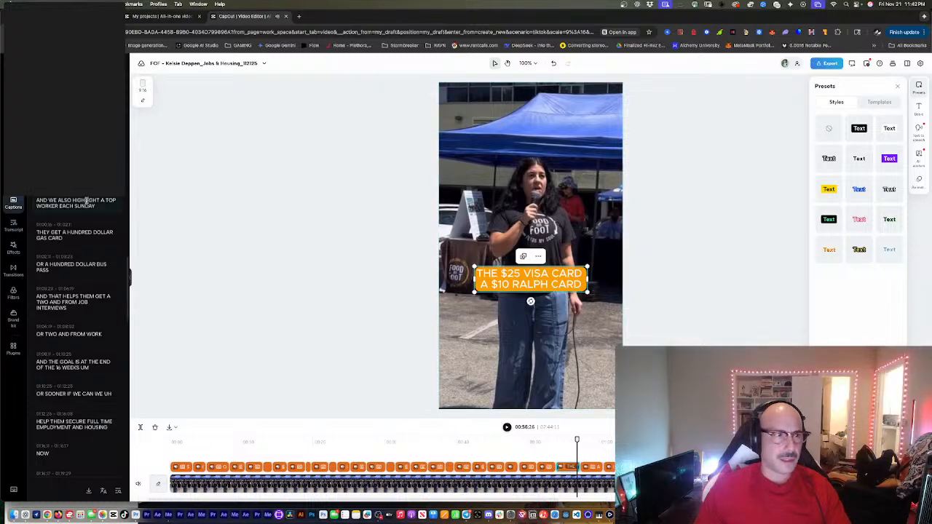
left_click(556, 440)
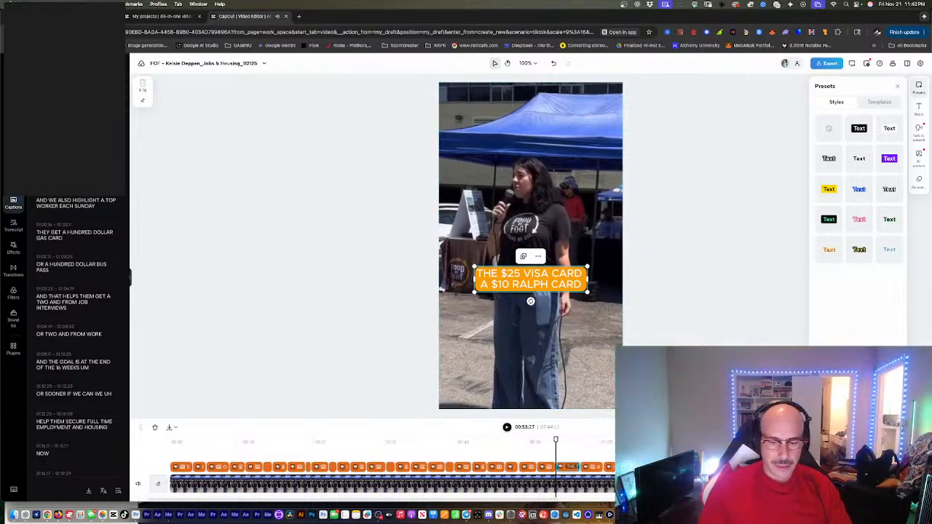
type("'s")
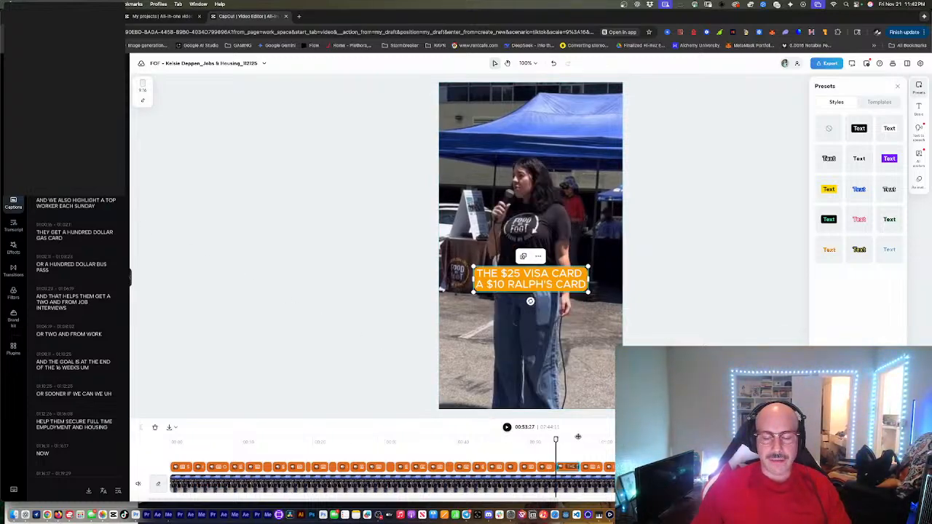
Step: Play on to the "AND WE ALSO HIGHLIGHT A TOP WORKER EACH SUNDAY" caption and break its lines after "HIGHLIGHT" and "WORKER"
left_click(555, 441)
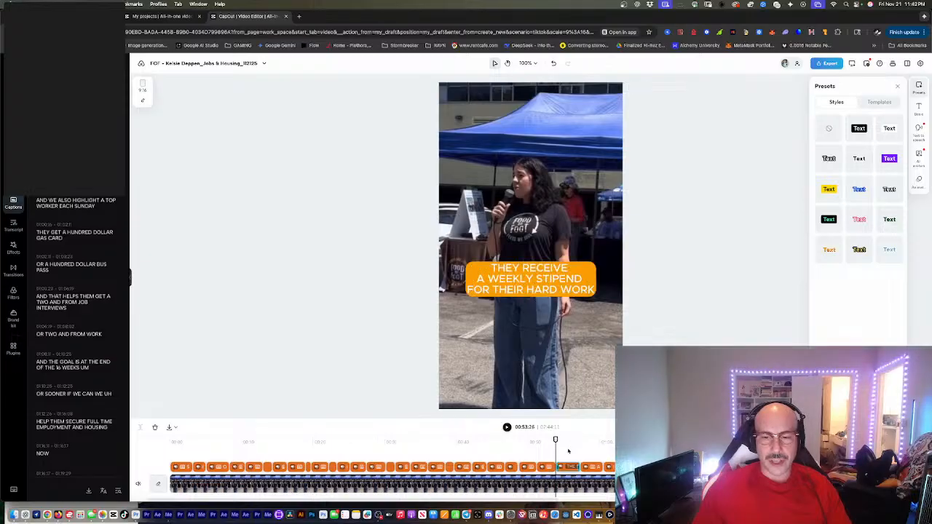
left_click(561, 440)
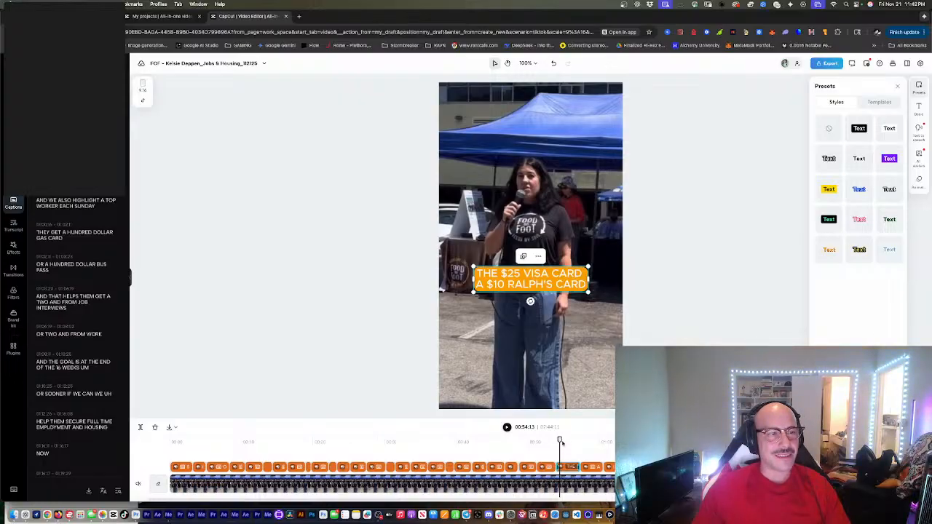
key("space")
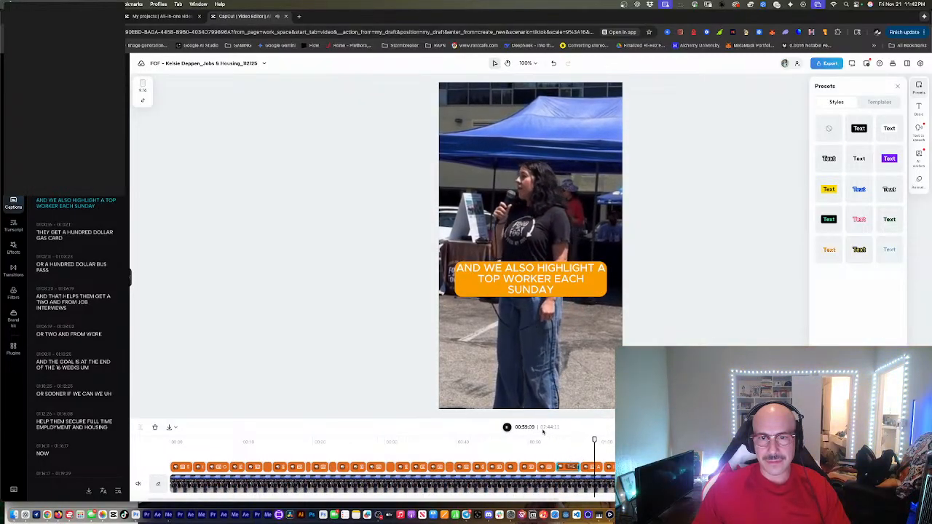
key("space")
left_click(120, 208)
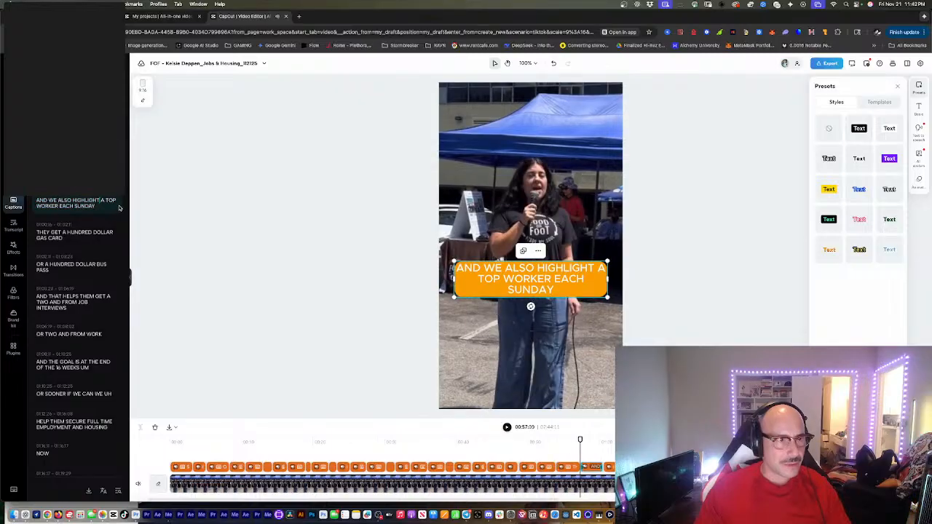
key("Return")
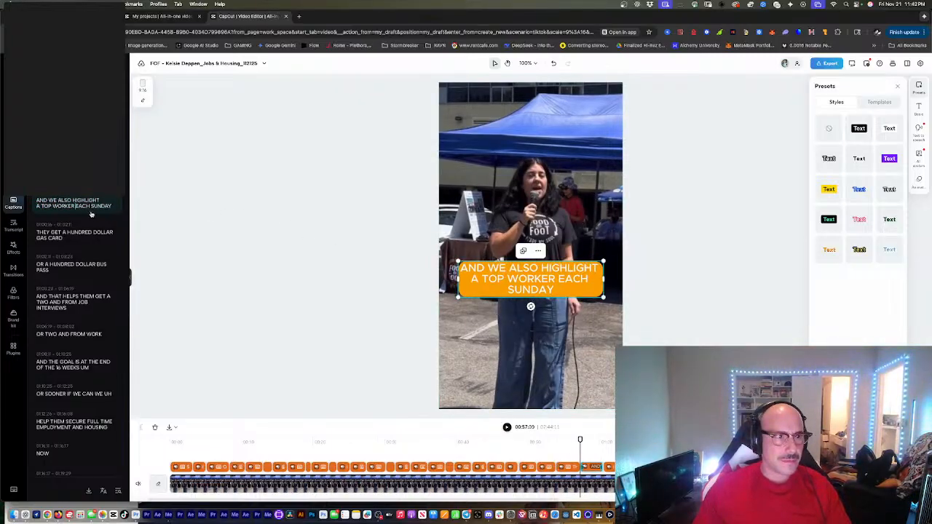
key("Return")
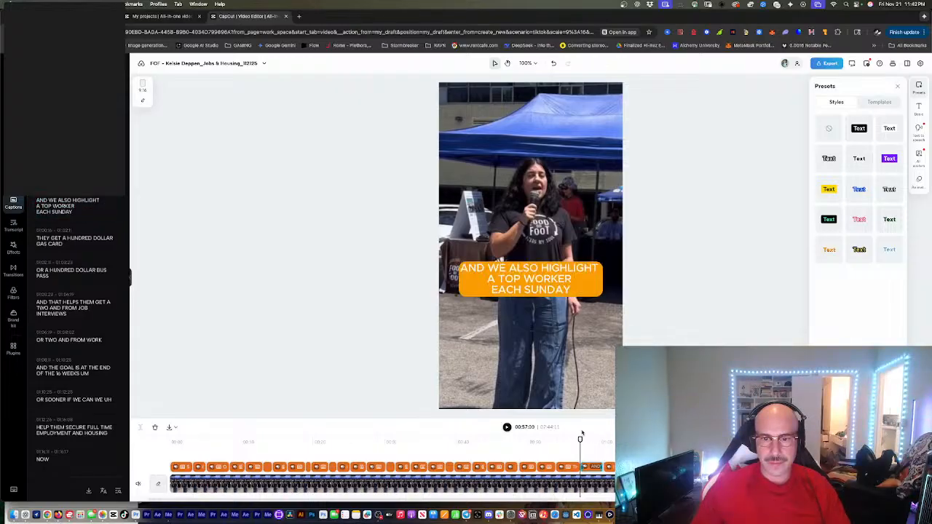
Step: Play on to the gas card caption, replace "HUNDRED DOLLAR" with "$100" and break the line after "THEY GET"
key("space")
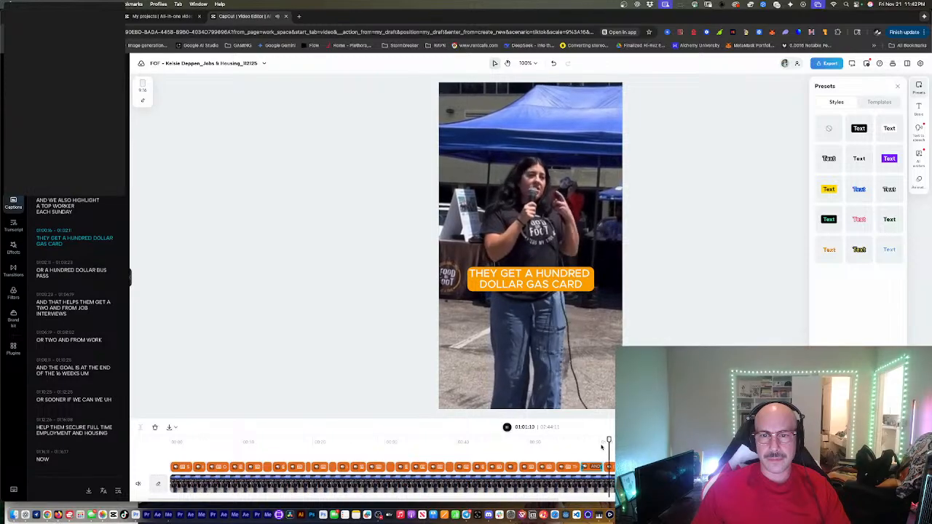
key("space")
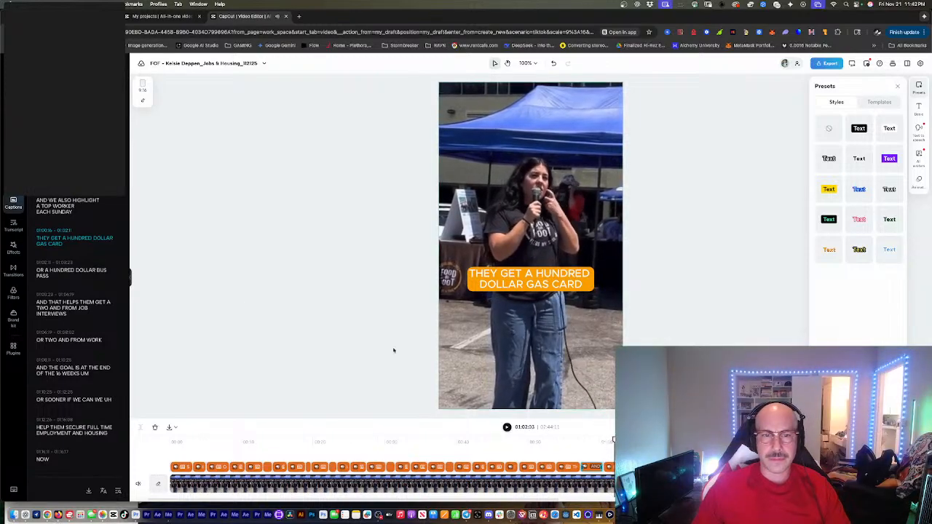
left_click(70, 238)
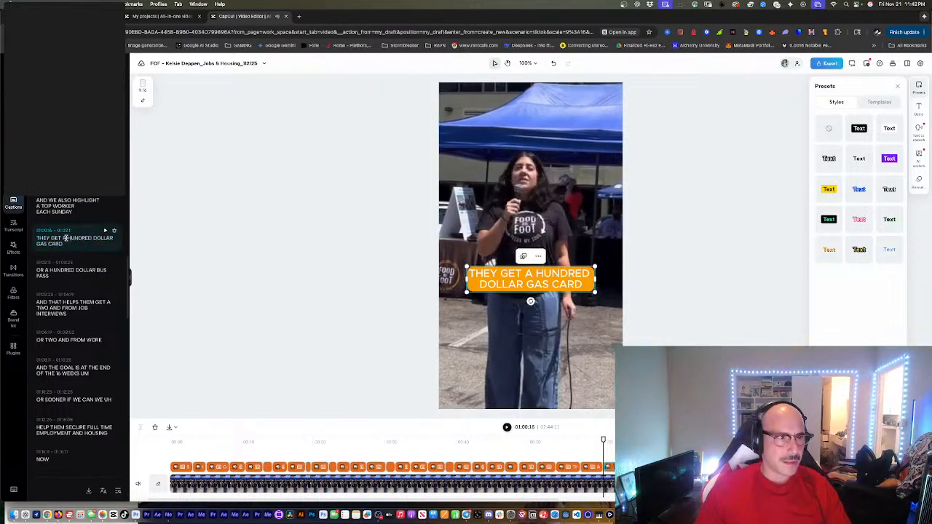
double_click(67, 238)
type("$100")
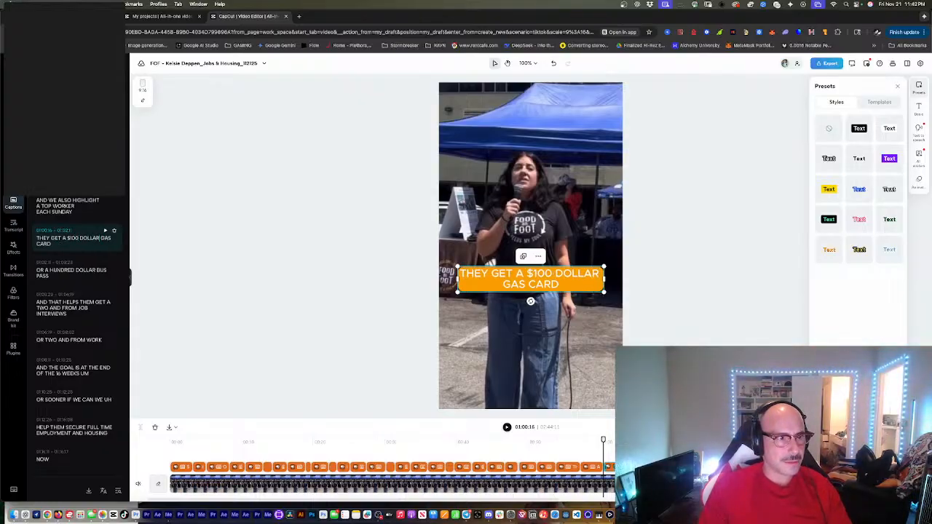
key("BackSpace")
key("BackSpace")
key("BackSpace")
key("BackSpace")
key("BackSpace")
key("BackSpace")
key("BackSpace")
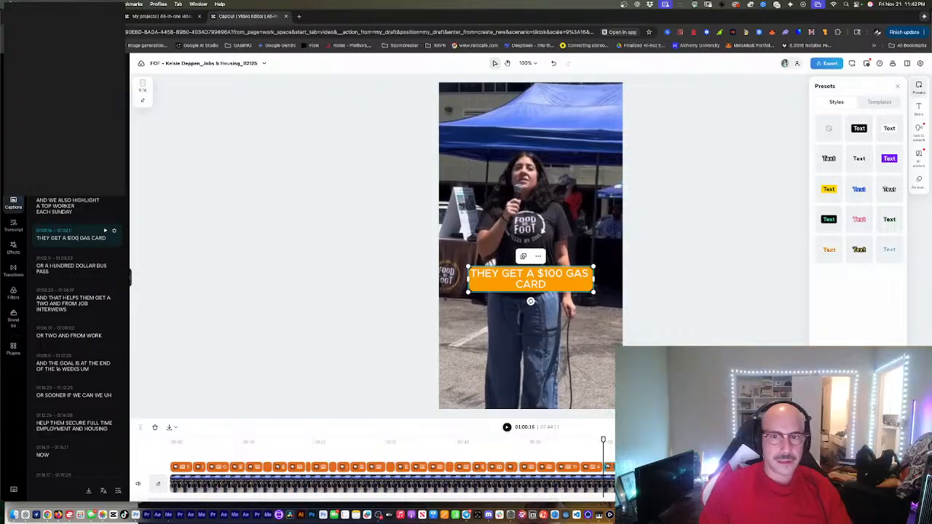
key("Return")
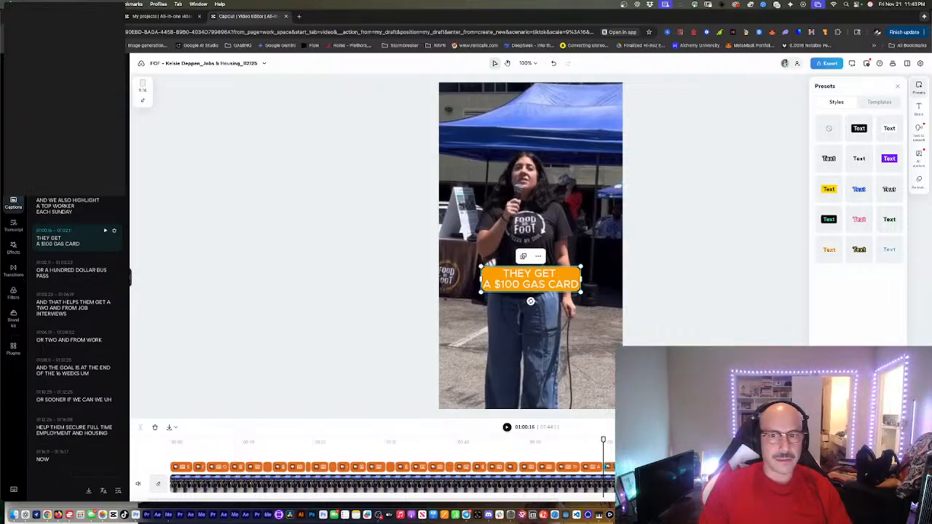
Step: Play on to the bus pass caption and replace "HUNDRED DOLLAR" with "$100"
key("space")
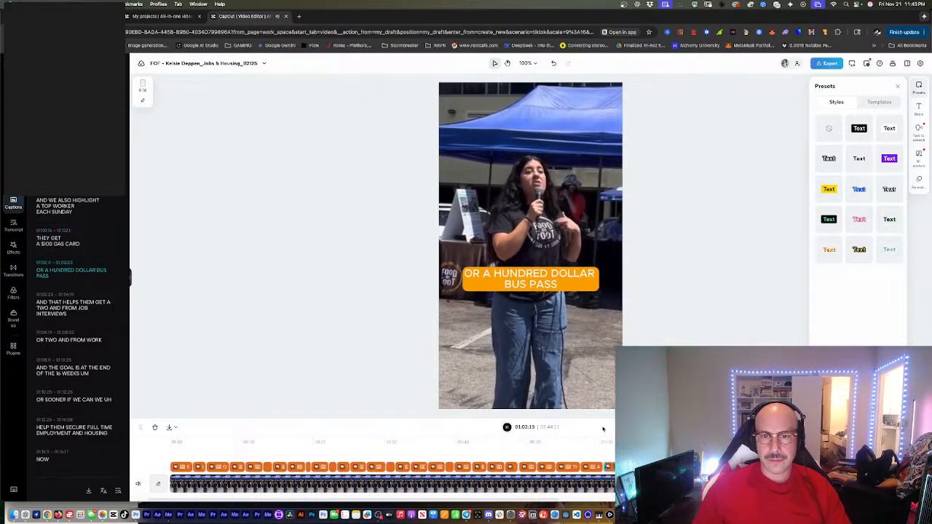
key("space")
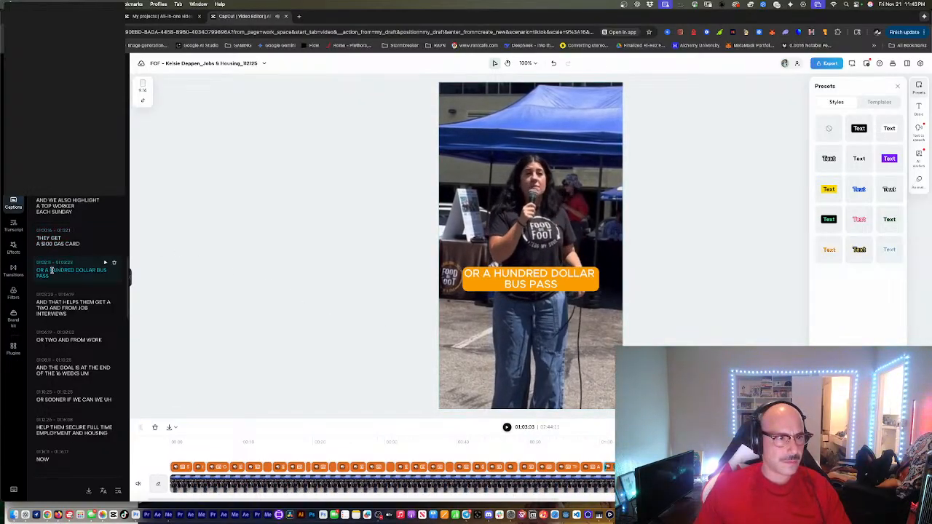
left_click_drag(50, 271, 88, 268)
left_click(98, 268)
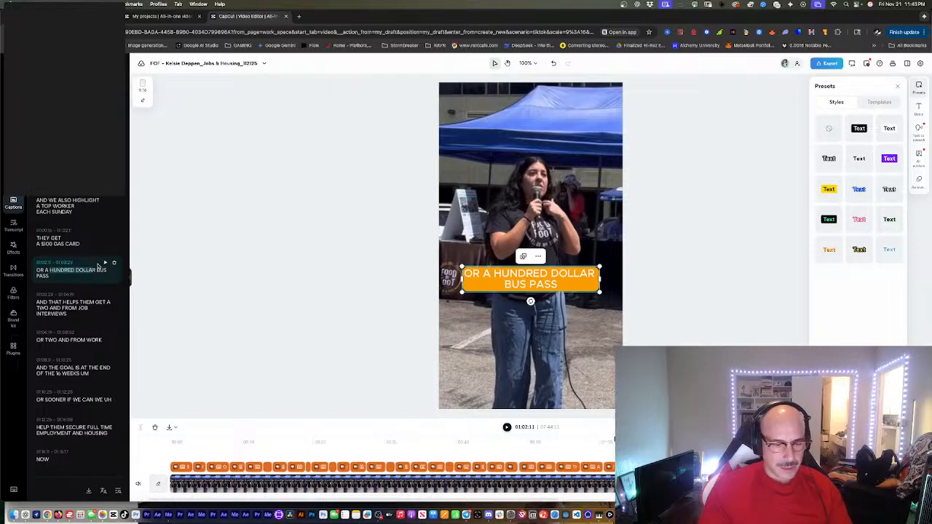
type("$100")
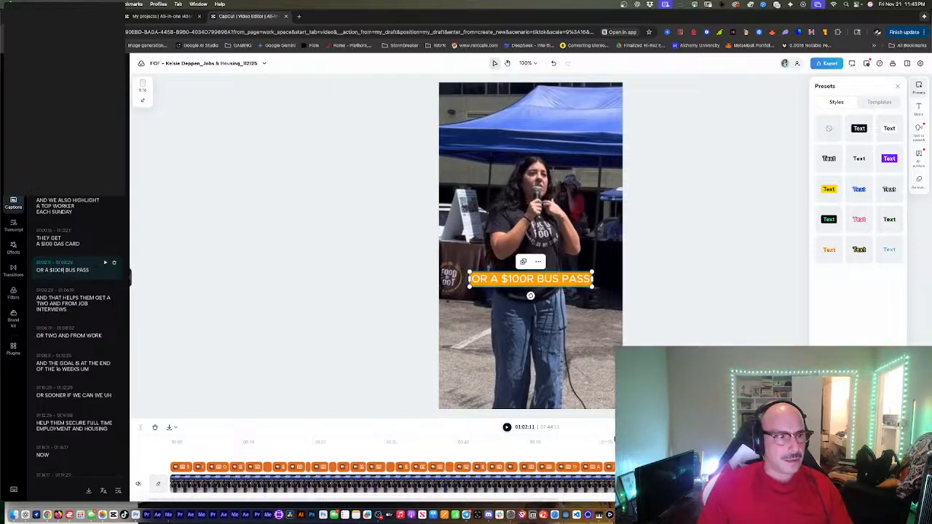
key("Delete")
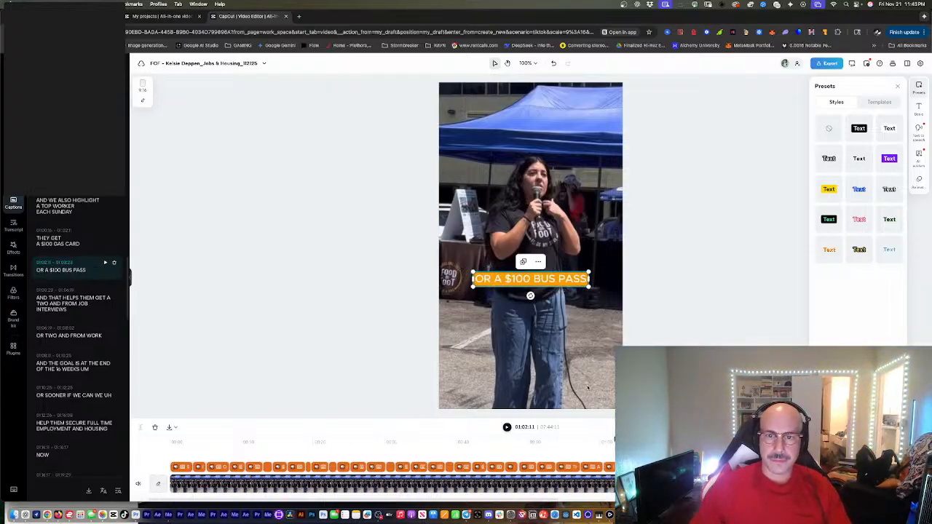
Step: Play on to the job interviews caption, correct "TWO" to "TO" and break the line before "JOB INTERVIEWS"
key("space")
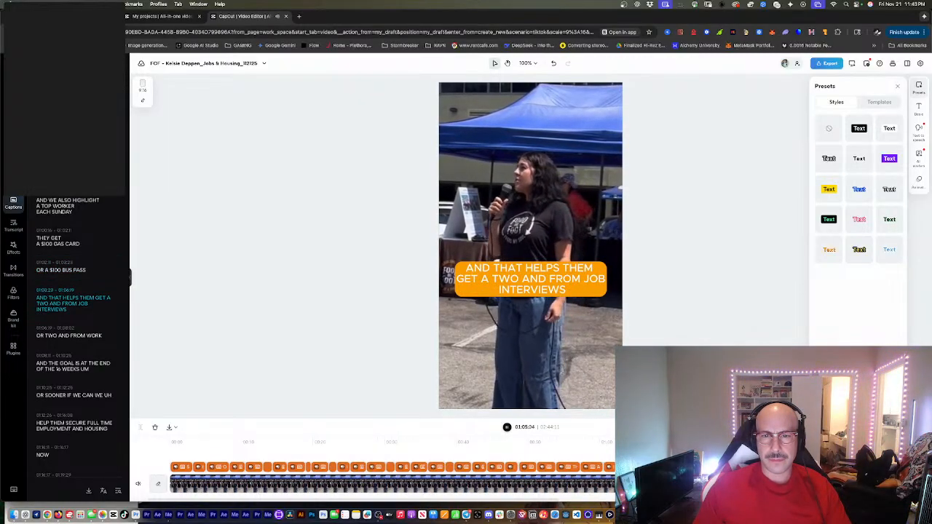
key("space")
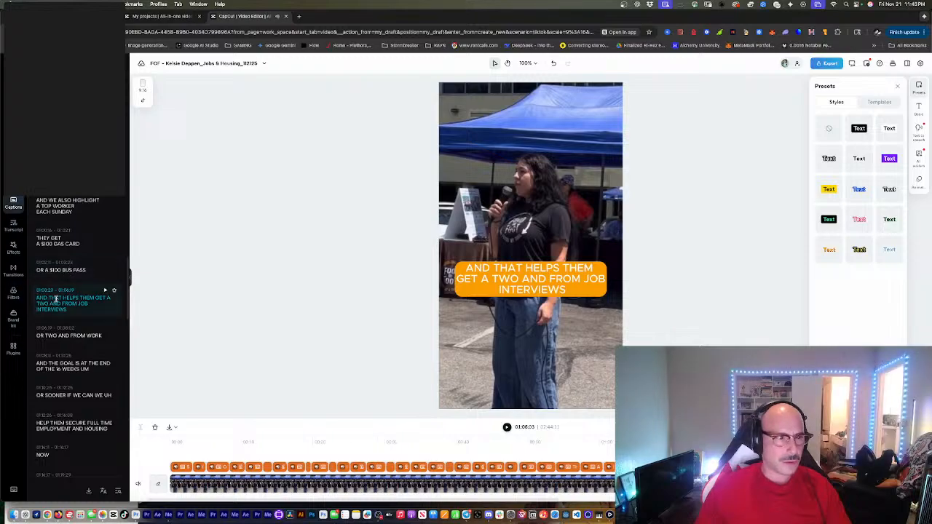
left_click(42, 302)
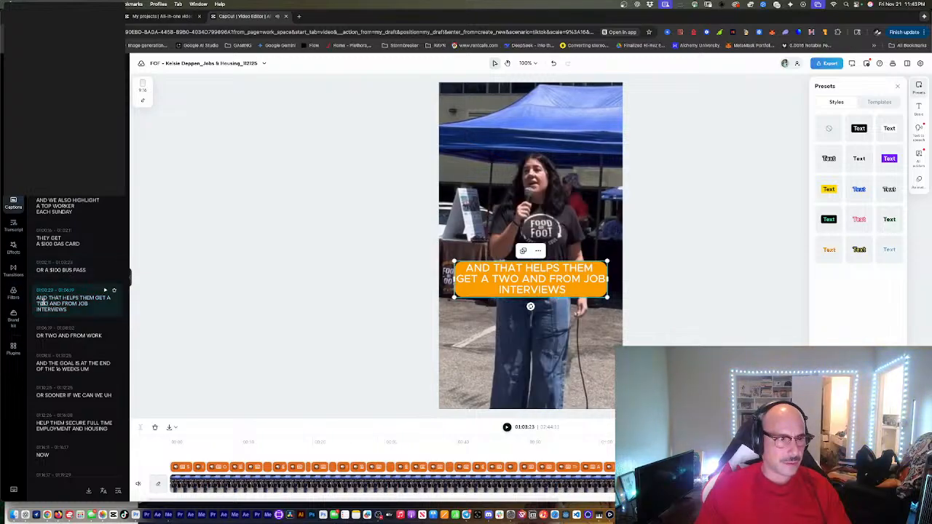
key("BackSpace")
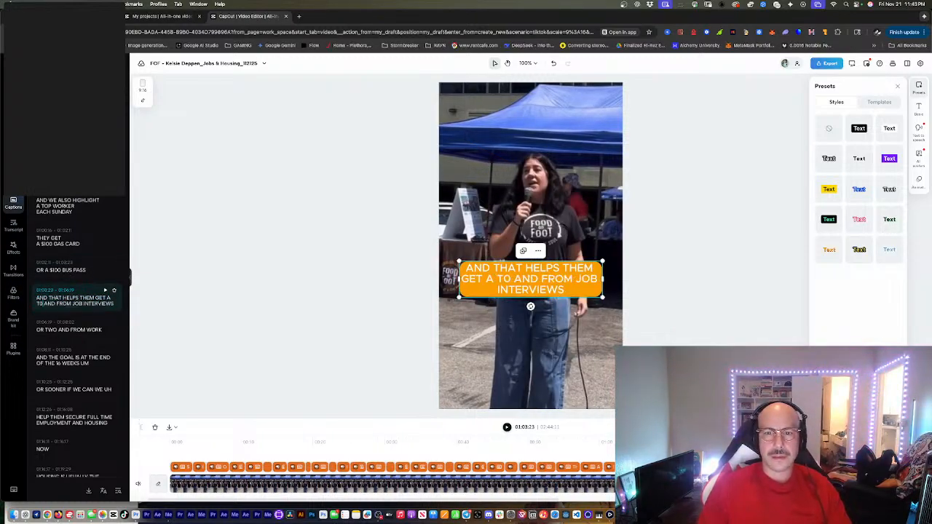
left_click(71, 303)
key("Return")
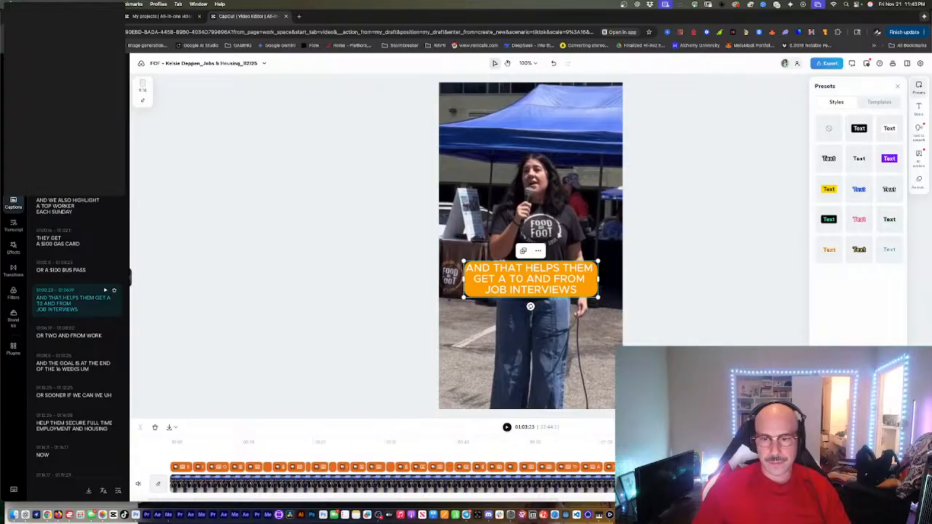
Step: Play on to the "OR TWO AND FROM WORK" caption and correct "TWO" to "TO"
key("space")
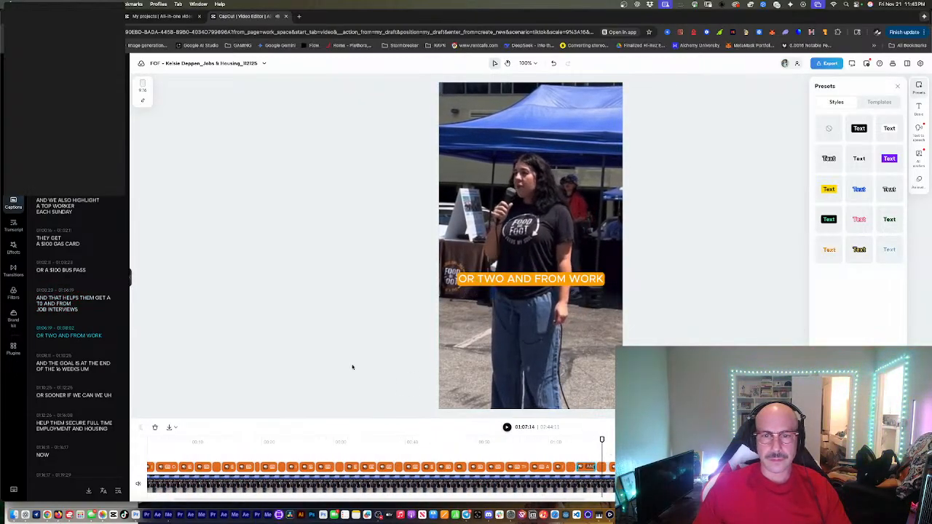
left_click(53, 337)
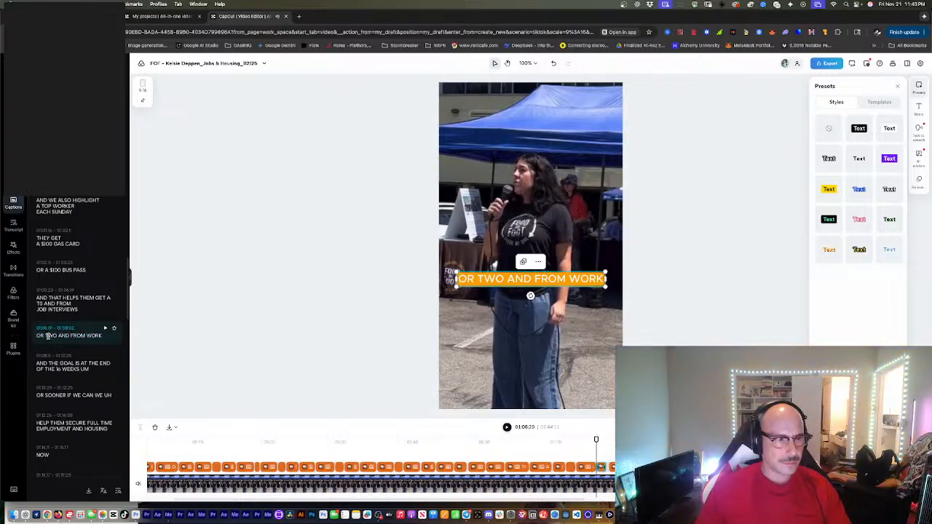
key("BackSpace")
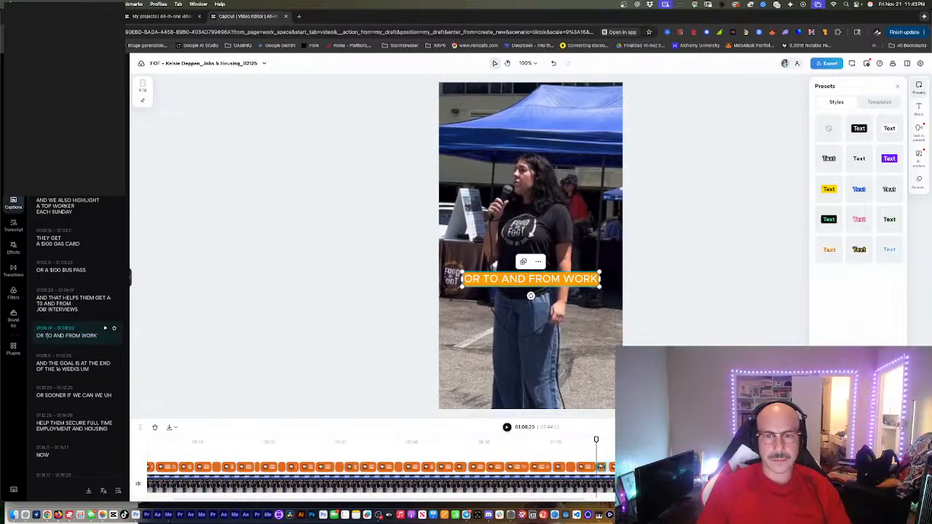
Step: Play on to "The Goal" title card and move the "HELP THEM SECURE FULL TIME EMPLOYMENT AND HOUSING" caption below the card's text
key("space")
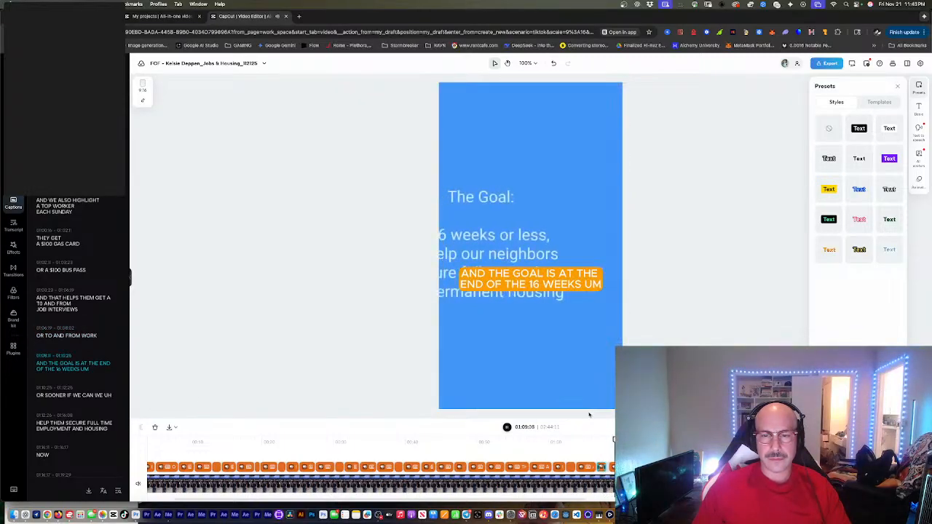
key("space")
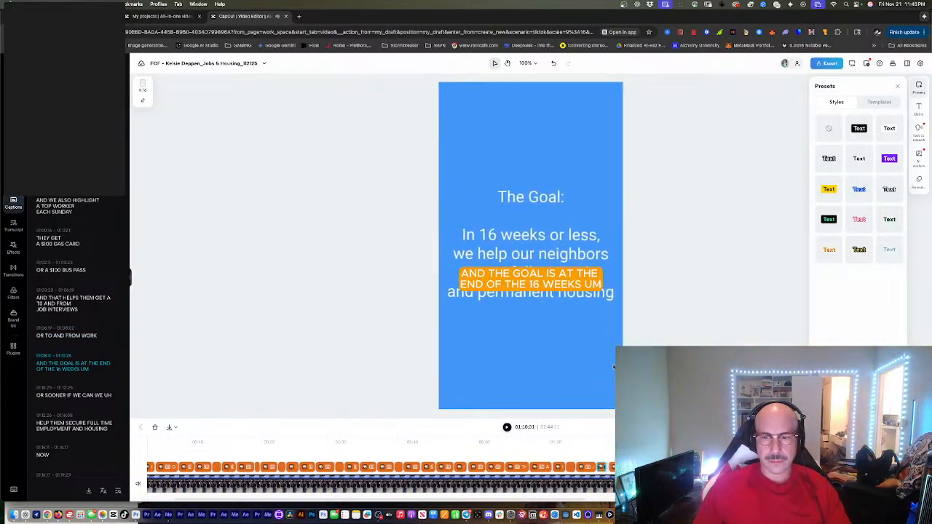
left_click(635, 446)
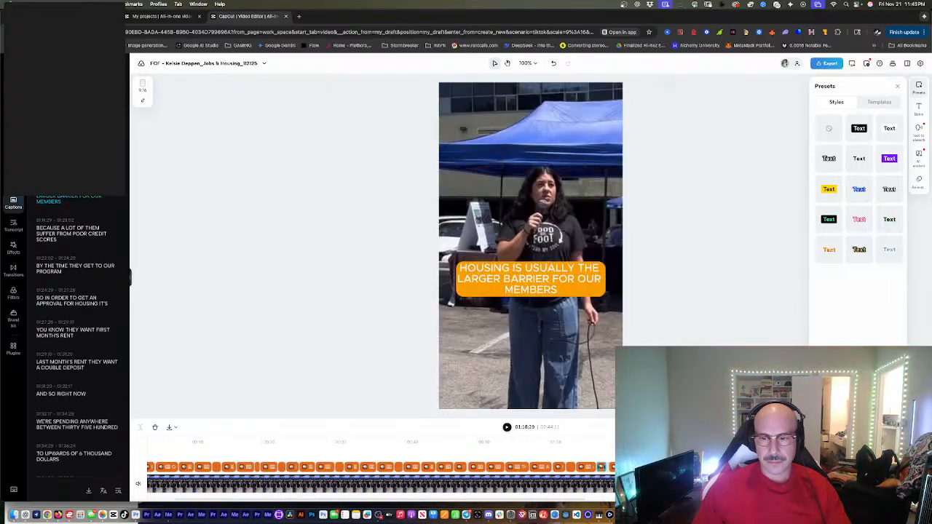
left_click_drag(671, 446, 665, 446)
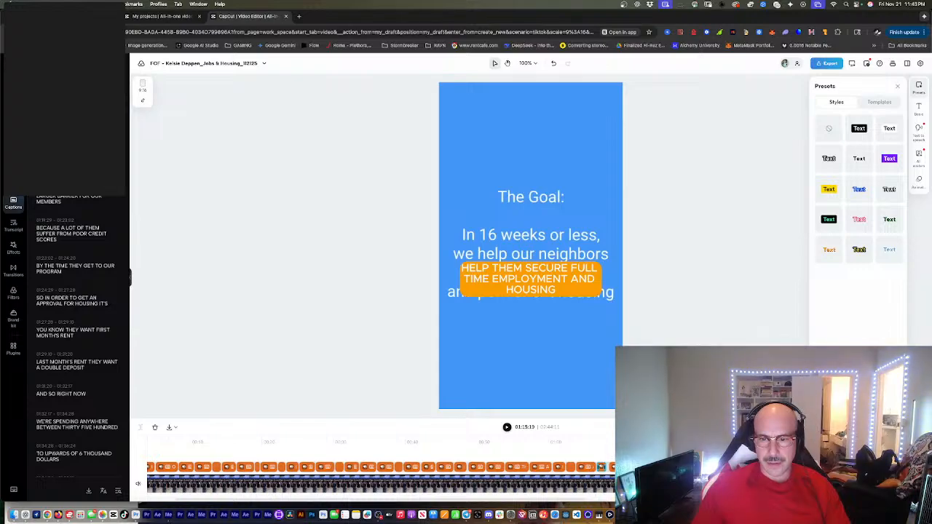
left_click_drag(610, 455, 674, 468)
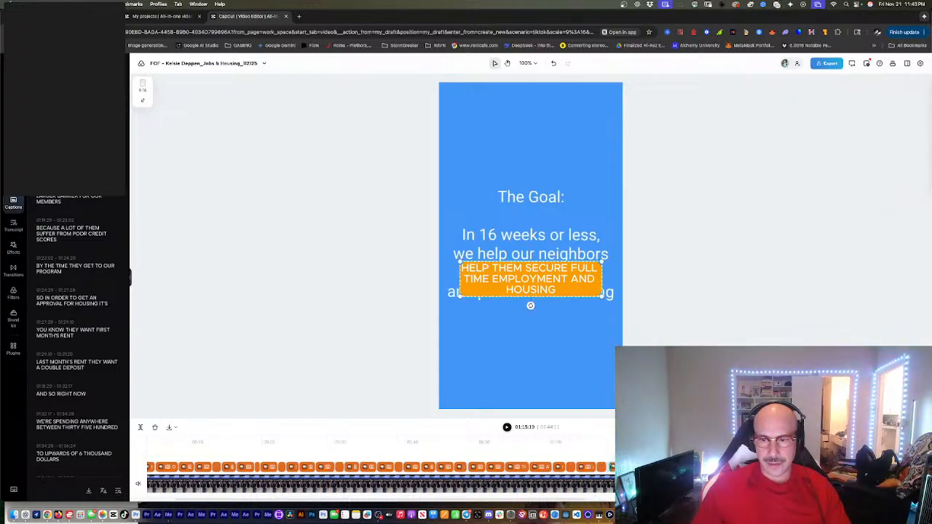
left_click_drag(534, 279, 522, 335)
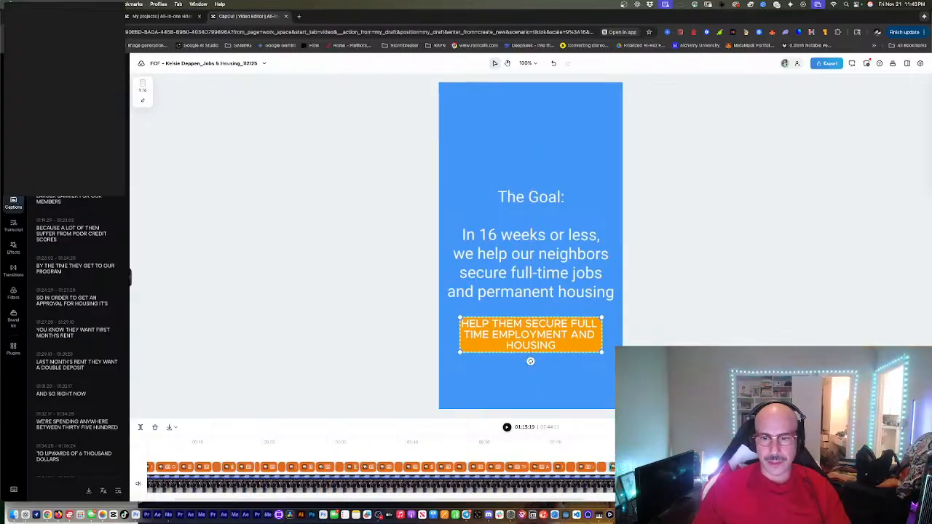
Step: Go back to the start of "The Goal" card and move the "AND THE GOAL IS AT THE END OF THE 16 WEEKS UM" caption below its text
left_click(617, 439)
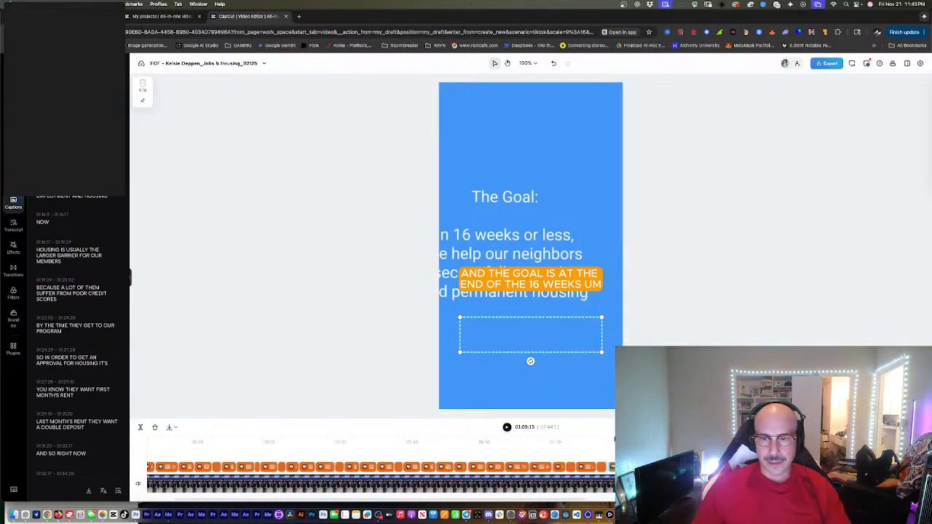
left_click(628, 441)
left_click(611, 442)
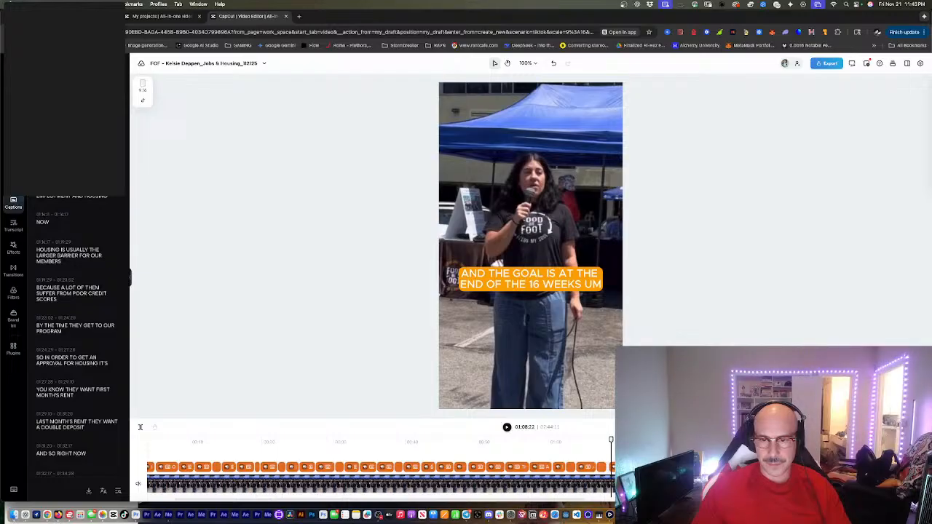
left_click_drag(611, 439, 619, 439)
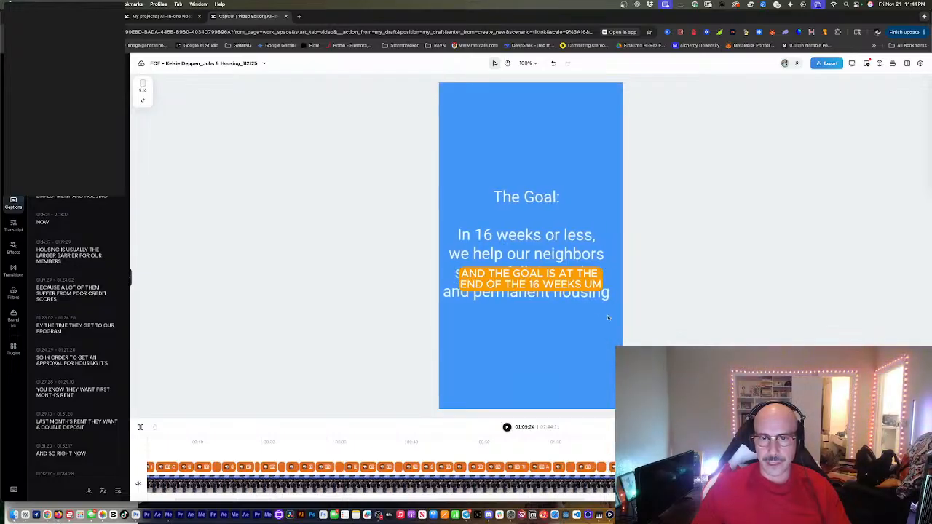
left_click_drag(521, 284, 546, 333)
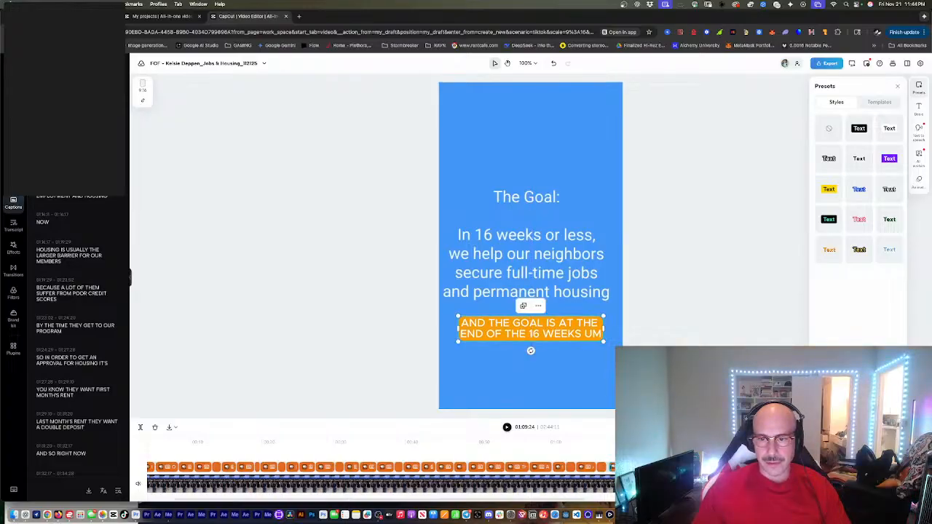
Step: Move the "OR SOONER IF WE CAN WE UH" caption below the card's text, centred and level with the preceding caption
left_click(632, 439)
left_click_drag(532, 288, 535, 341)
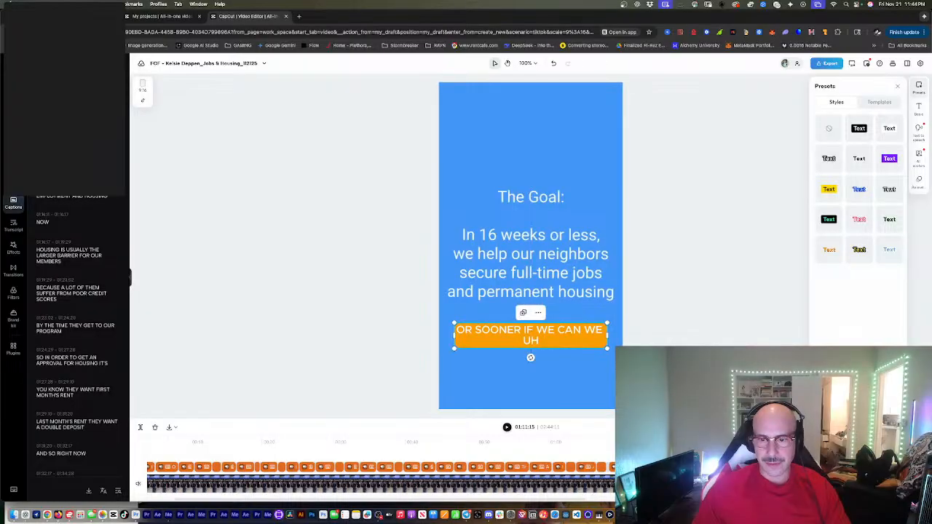
left_click(623, 440)
left_click(628, 440)
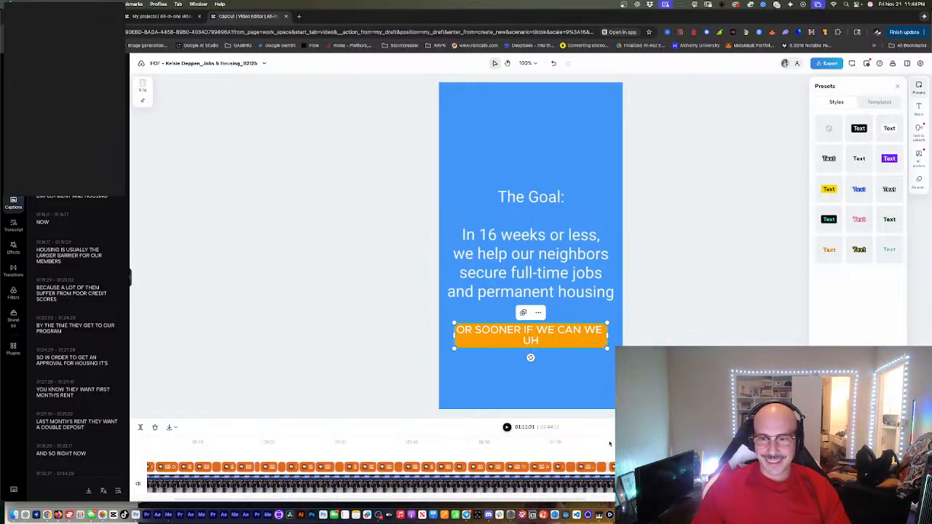
left_click(610, 442)
left_click(604, 442)
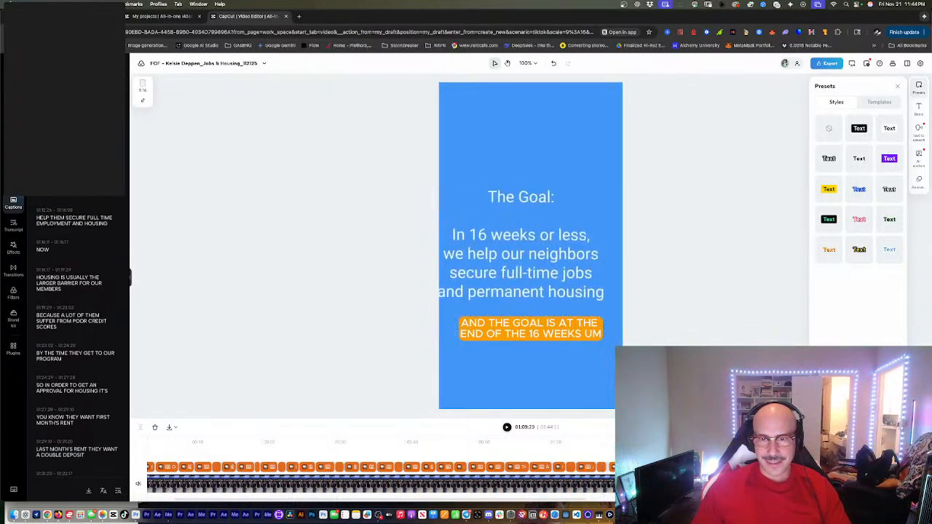
left_click(634, 441)
left_click_drag(529, 336, 530, 330)
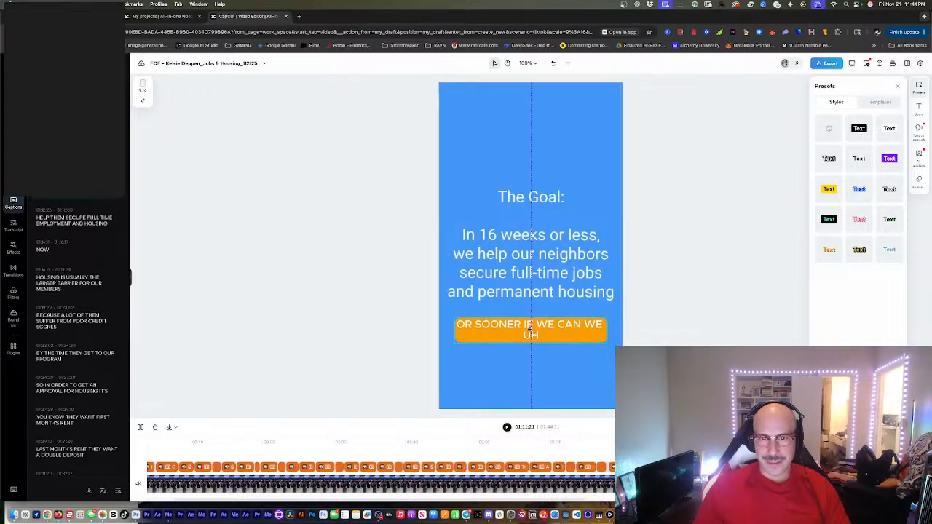
Step: Find the brief "NOW" caption at the end of "The Goal" card and move it below the card's text
left_click(649, 442)
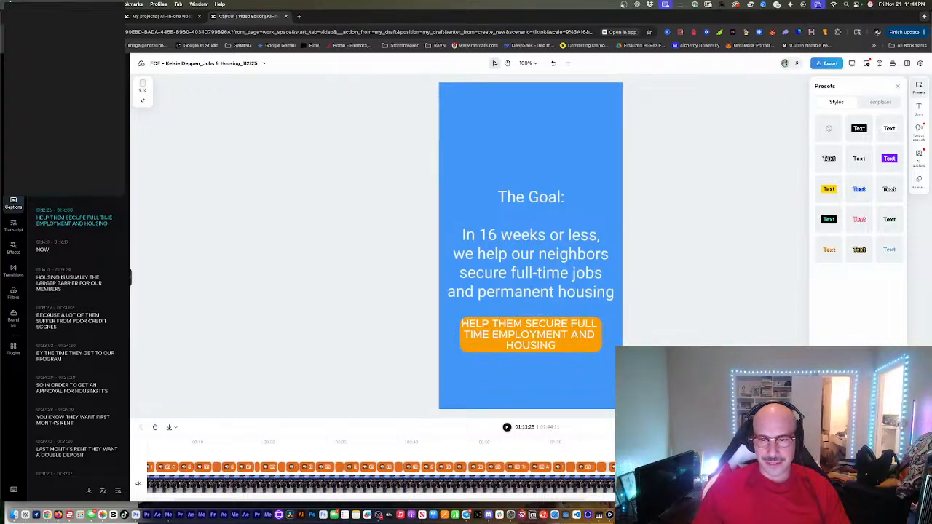
left_click(630, 441)
left_click(662, 442)
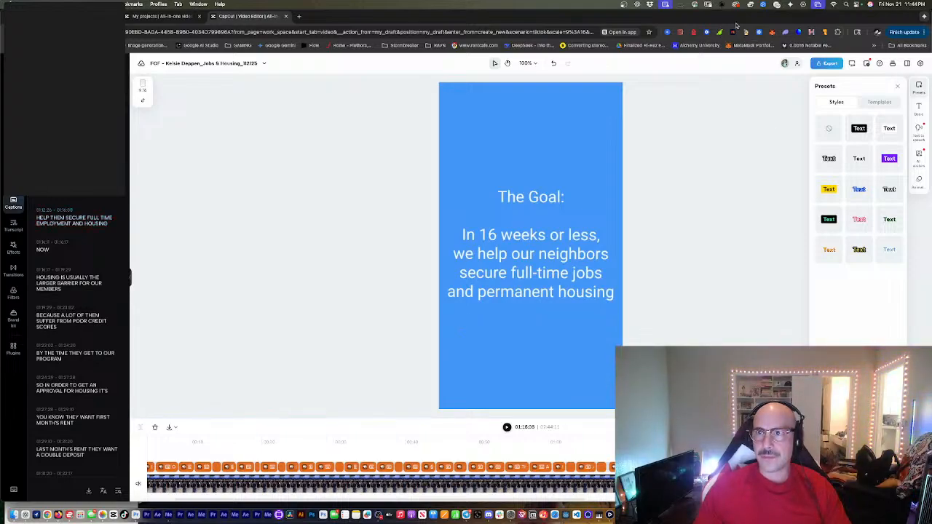
left_click_drag(736, 22, 433, 24)
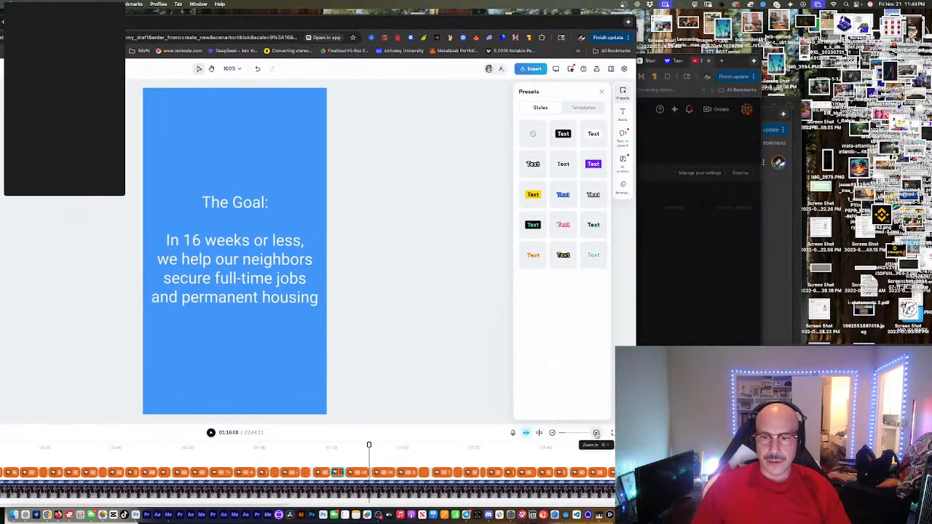
left_click(579, 434)
left_click(551, 432)
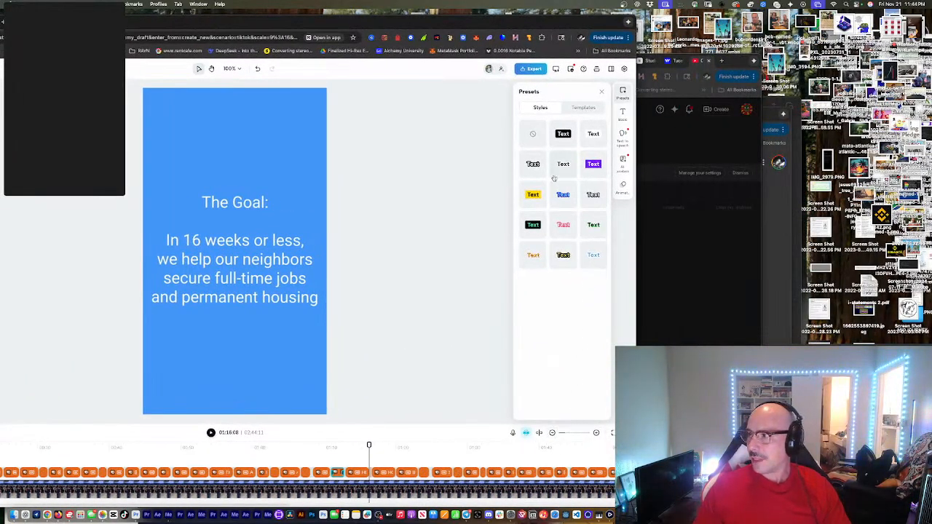
left_click_drag(574, 24, 383, 35)
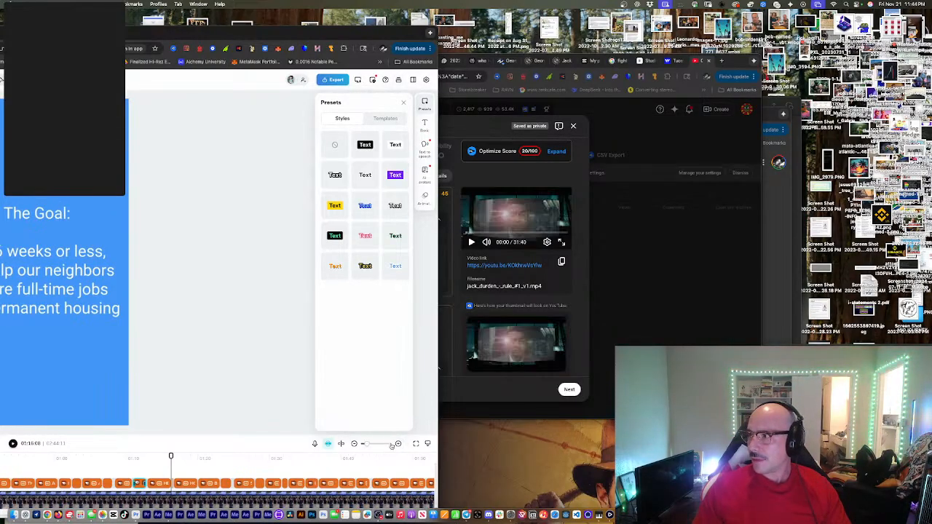
left_click(398, 445)
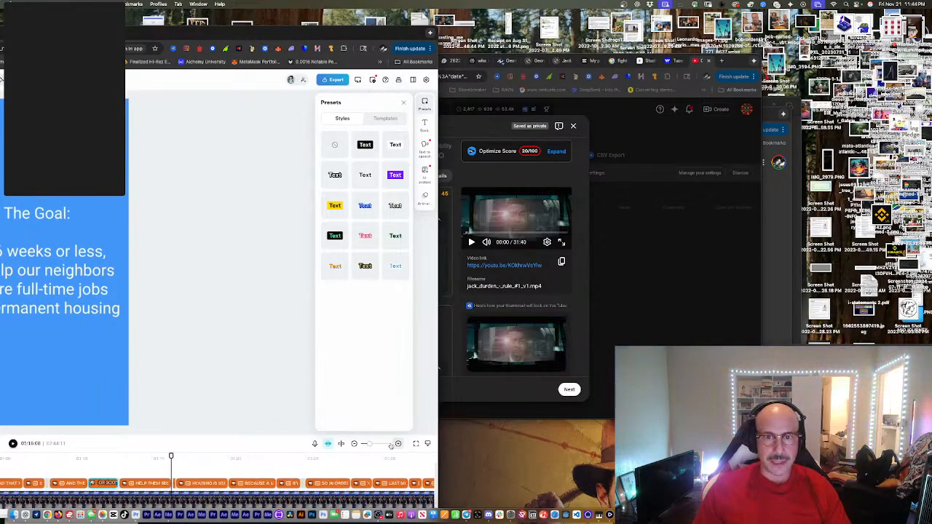
left_click(355, 444)
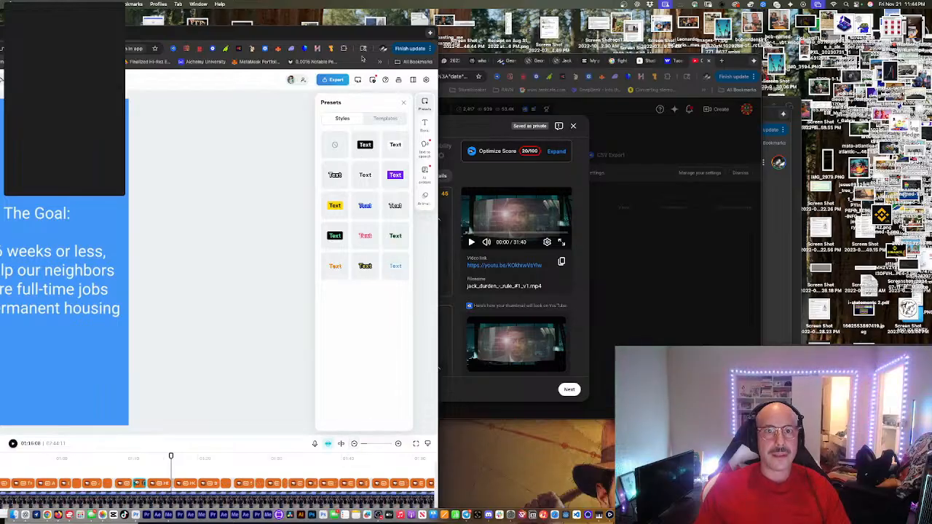
left_click_drag(371, 35, 795, 30)
left_click_drag(779, 433, 804, 434)
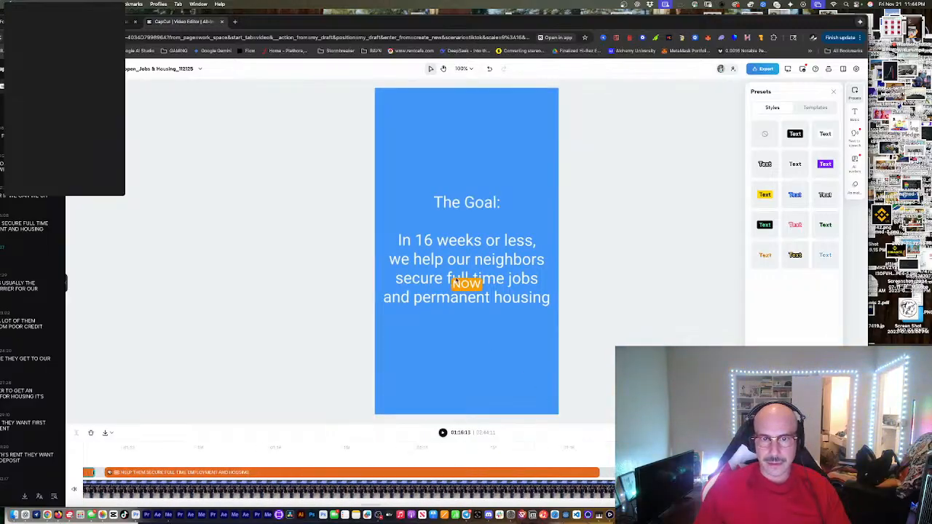
left_click_drag(466, 283, 466, 335)
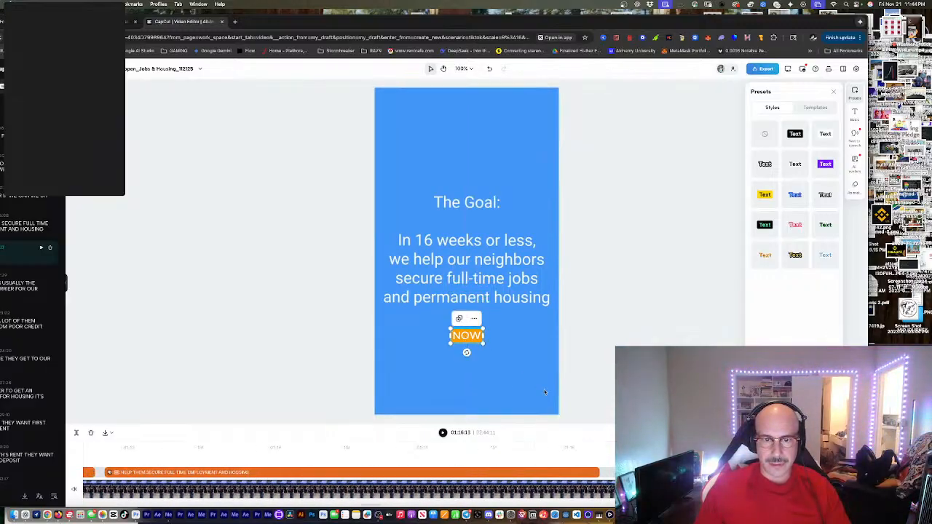
Step: Replay from the "OR TO AND FROM WORK" caption and delete "UM" from the "AND THE GOAL IS AT THE END OF THE 16 WEEKS UM" caption
left_click(576, 446)
left_click_drag(575, 444, 547, 444)
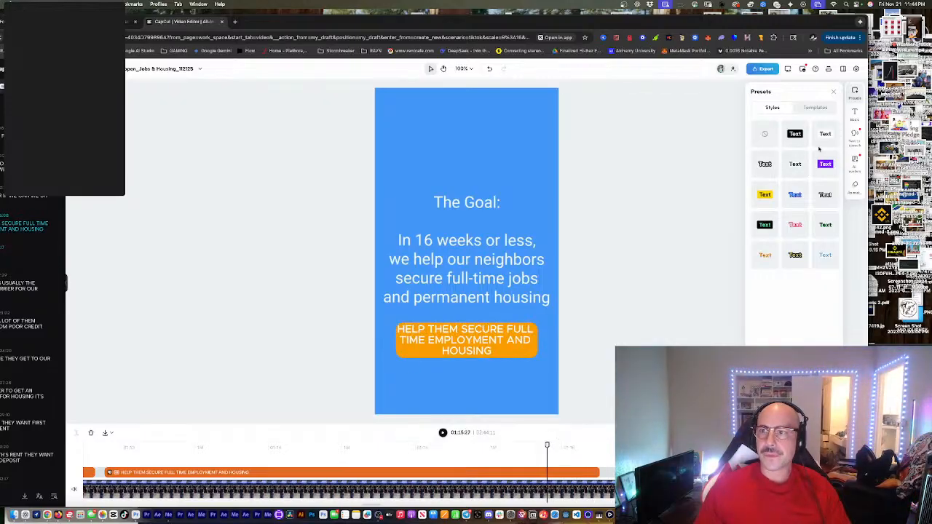
left_click_drag(820, 433, 800, 432)
double_click(705, 19)
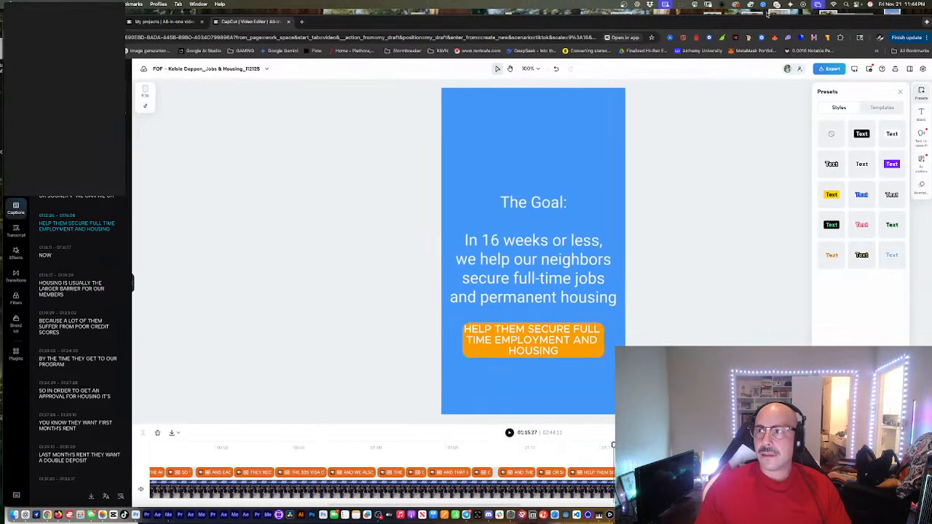
left_click(465, 447)
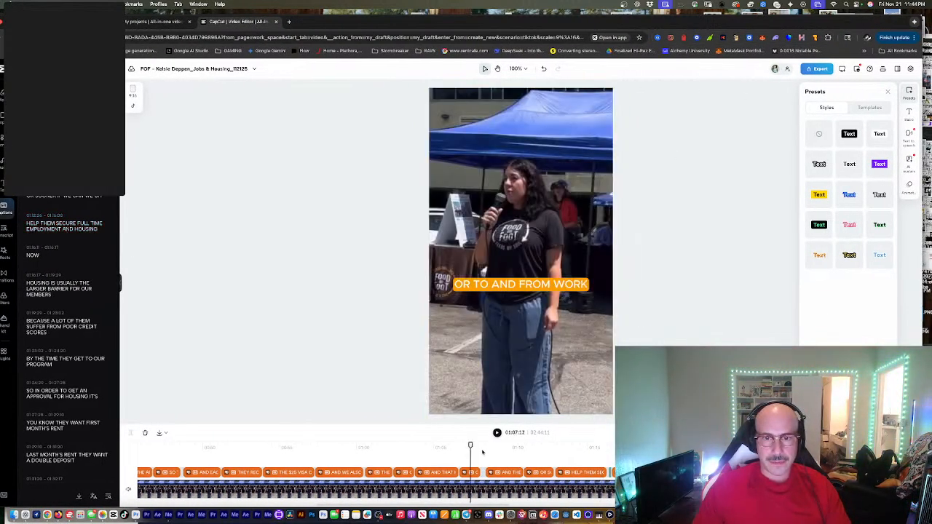
key("space")
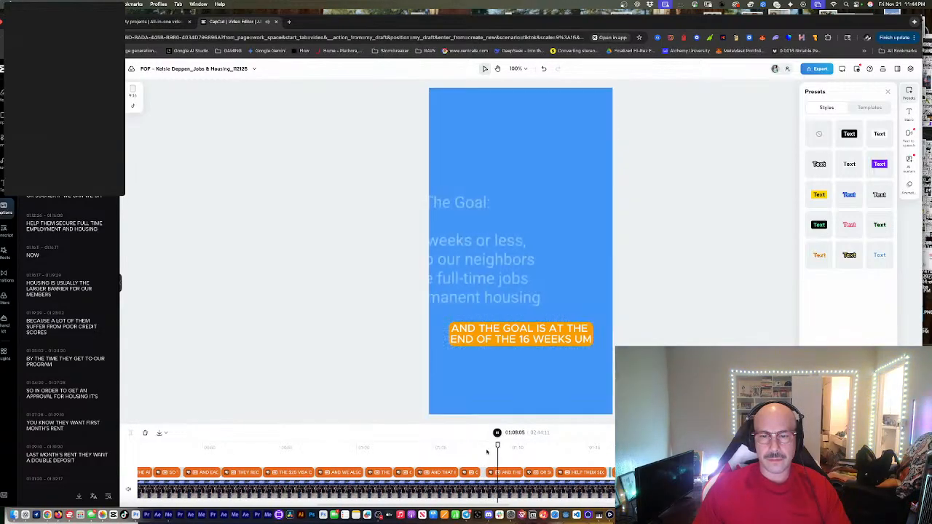
key("space")
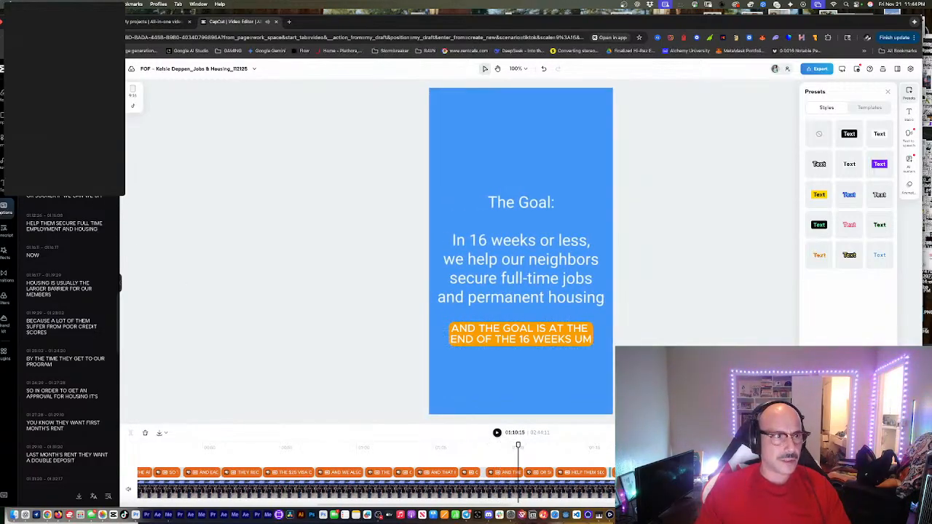
left_click(504, 473)
key("BackSpace")
key("BackSpace")
key("BackSpace")
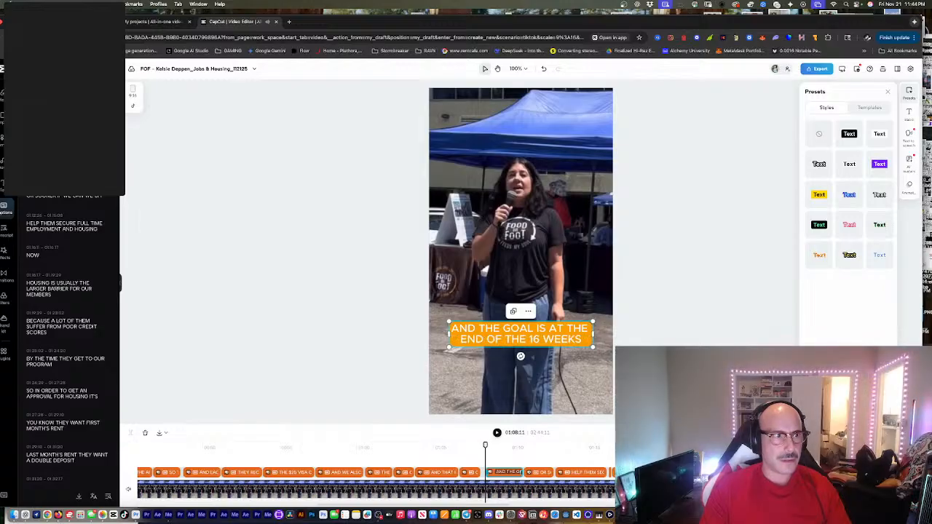
Step: Play on to the "OR SOONER IF WE CAN WE UH" caption and delete the trailing "UH"
key("space")
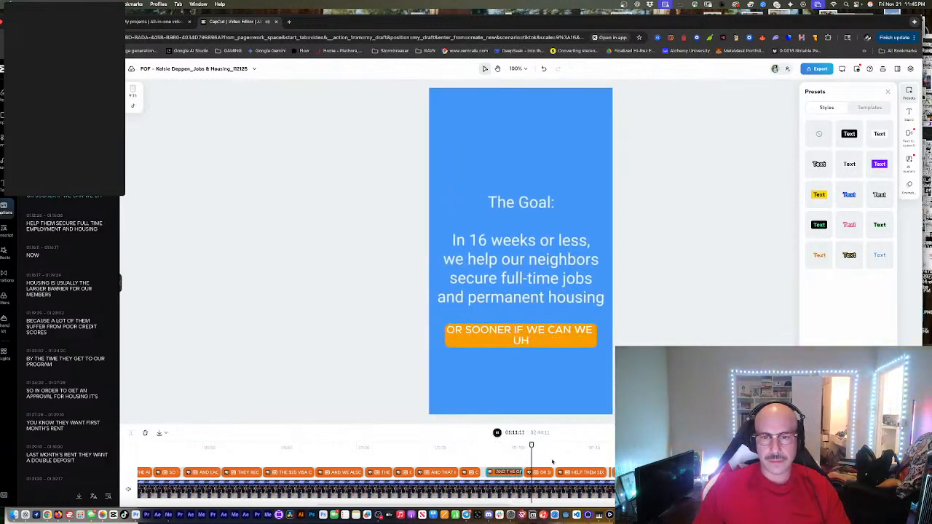
key("space")
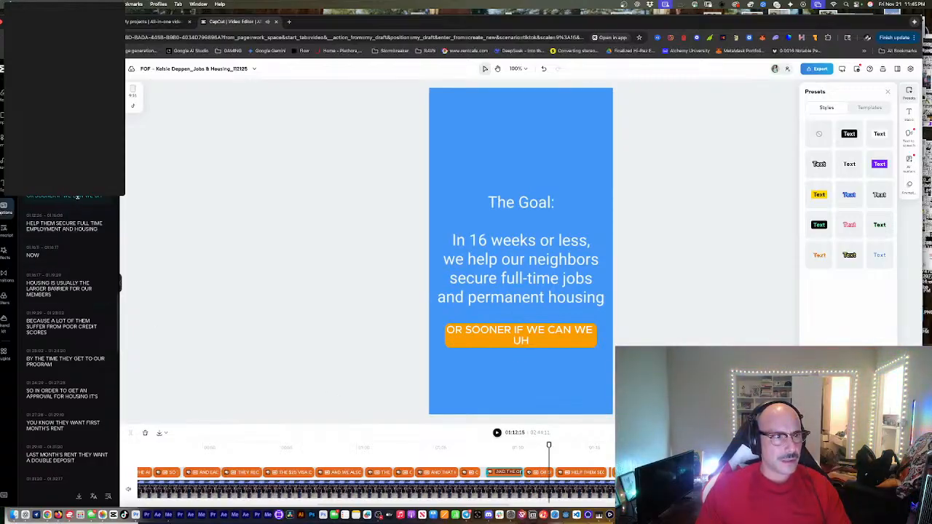
left_click(95, 197)
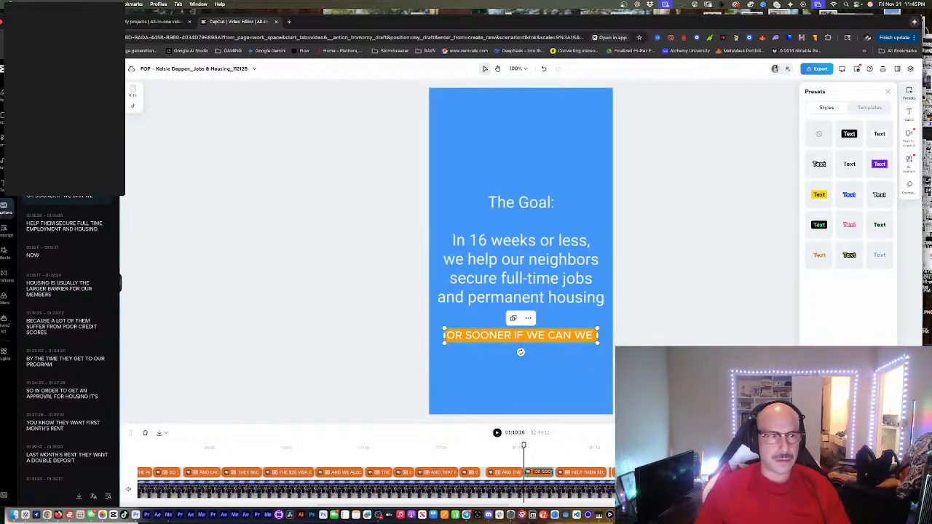
Step: Play on to the "HELP THEM SECURE FULL TIME EMPLOYMENT AND HOUSING" caption and insert a line break after "SECURE"
key("space")
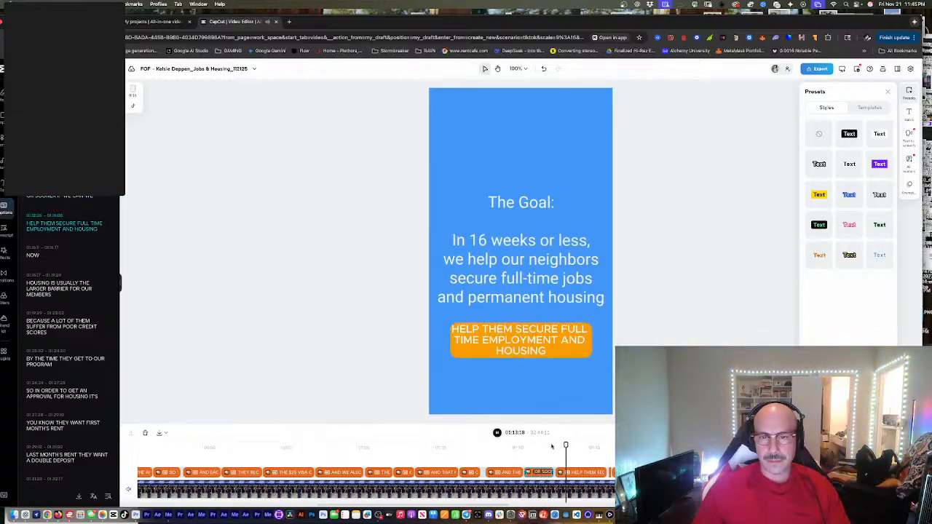
key("space")
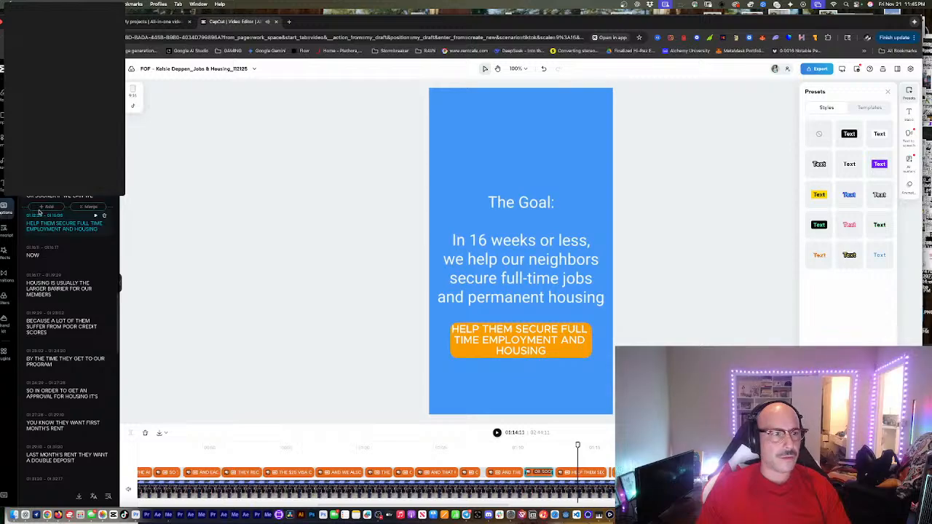
left_click(78, 223)
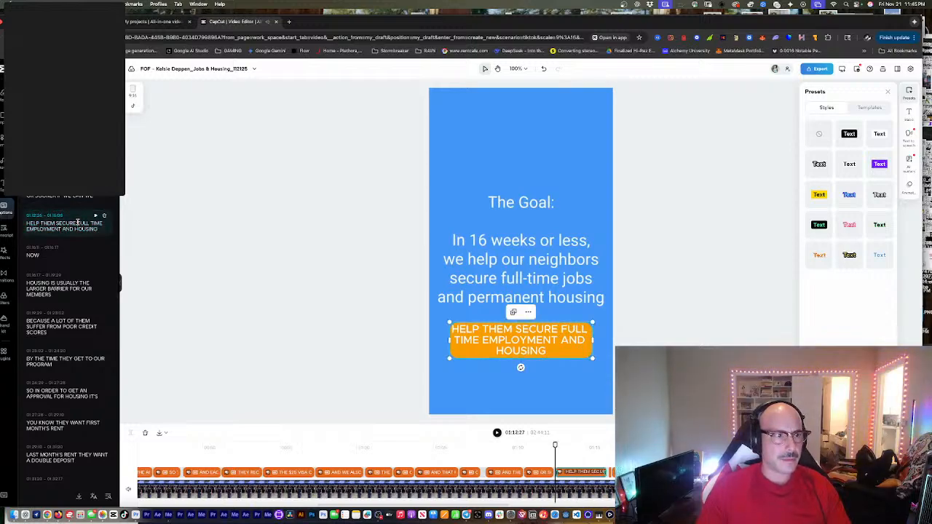
key("Return")
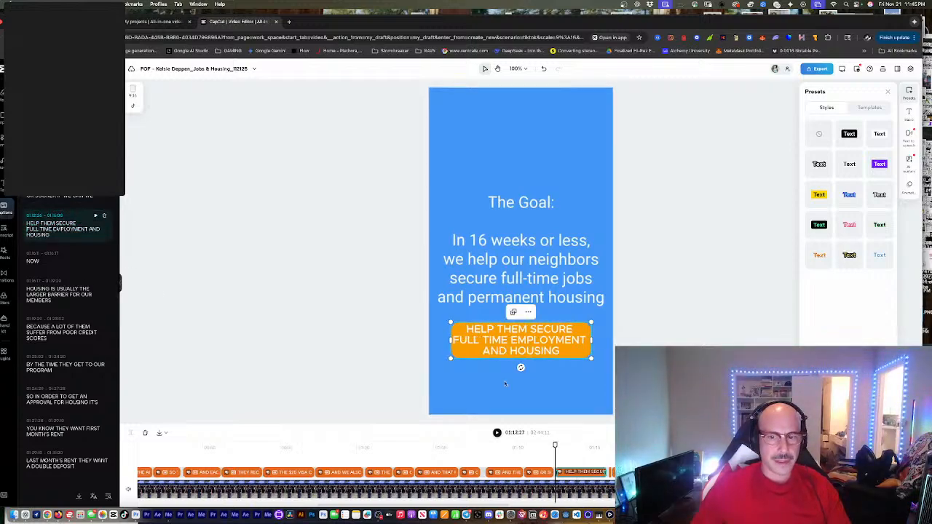
Step: Play on and break the next sentence caption into "HOUSING IS USUALLY", "THE LARGER BARRIER" and "FOR OUR MEMBERS"
key("space")
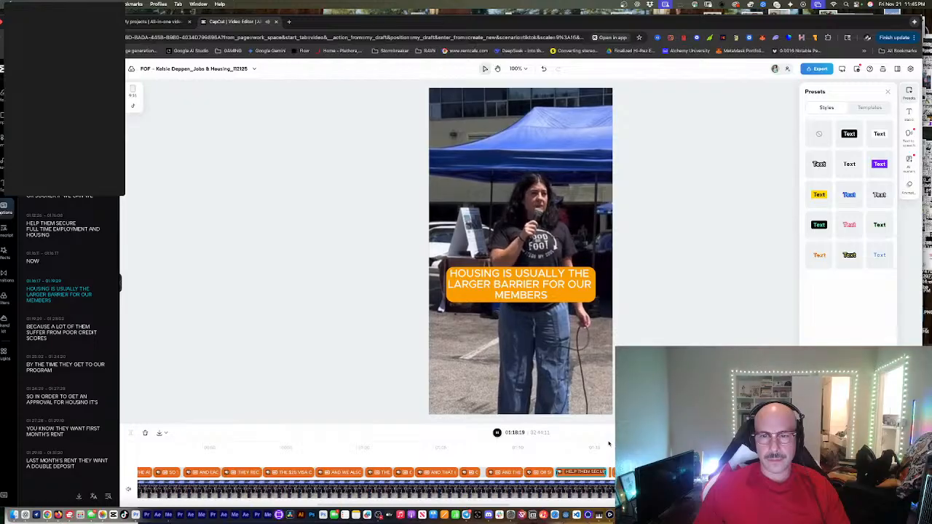
key("space")
left_click(81, 287)
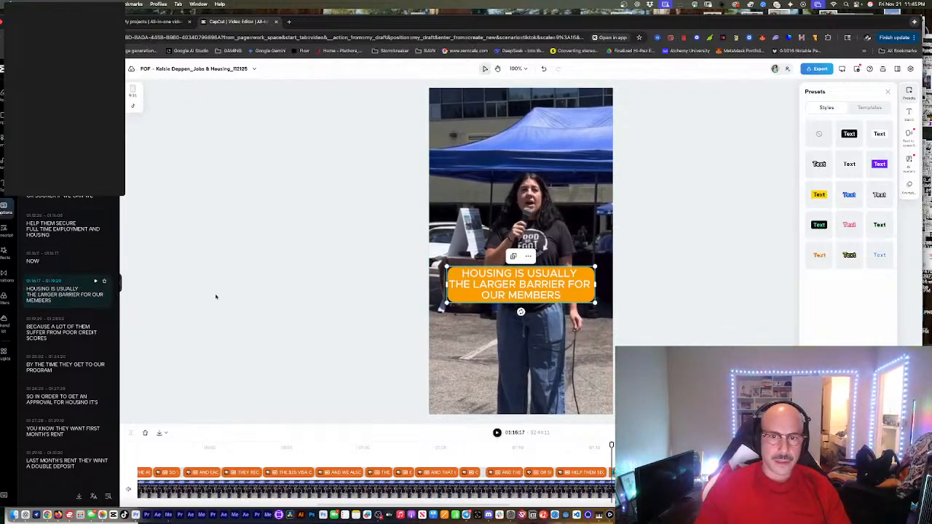
left_click(81, 295)
key("Return")
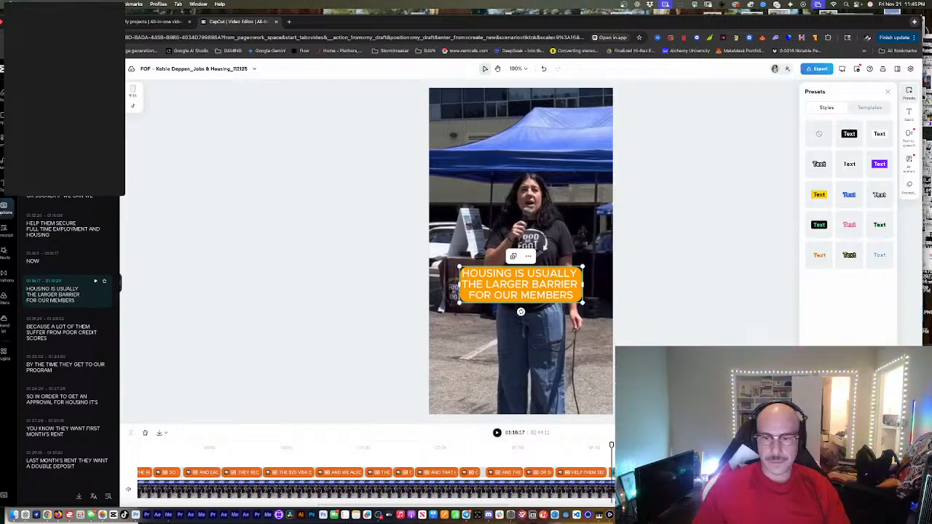
Step: Play on to the "BY THE TIME THEY GET TO OUR PROGRAM" caption and insert a line break before "TO OUR PROGRAM"
key("space")
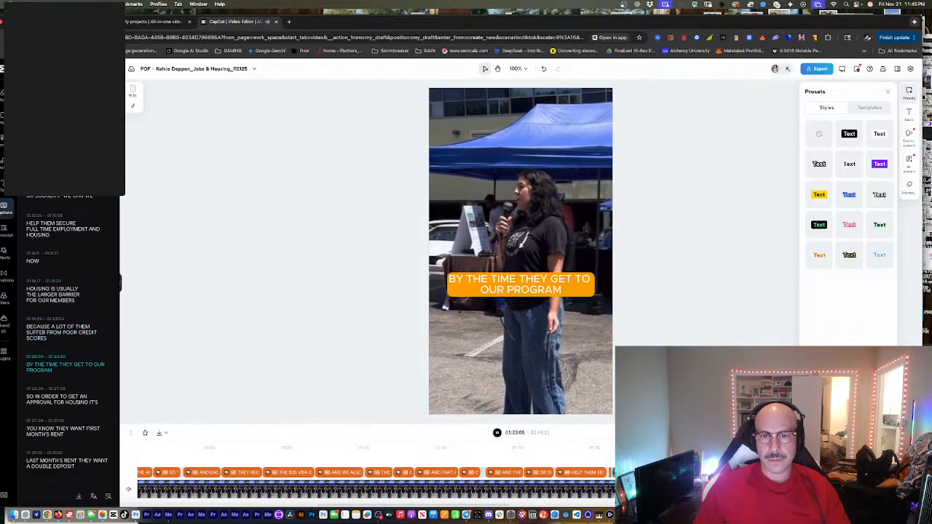
key("space")
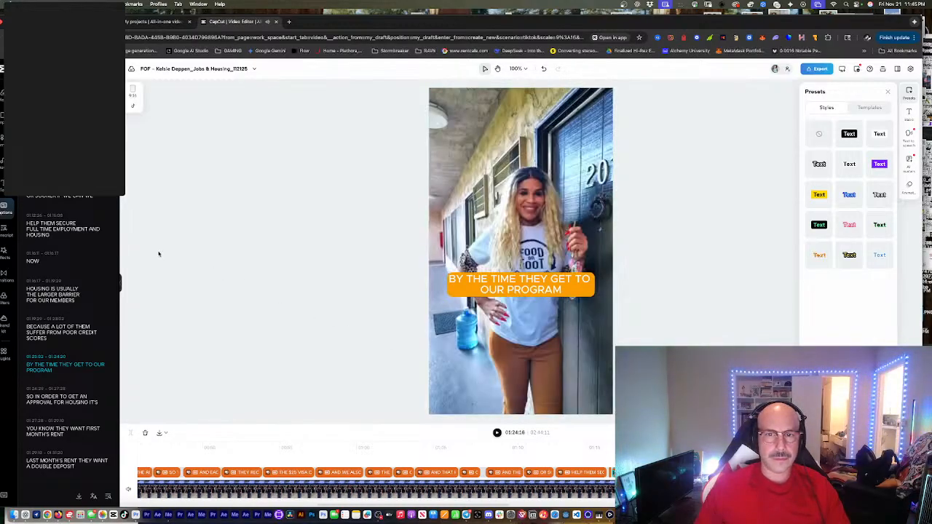
left_click(86, 364)
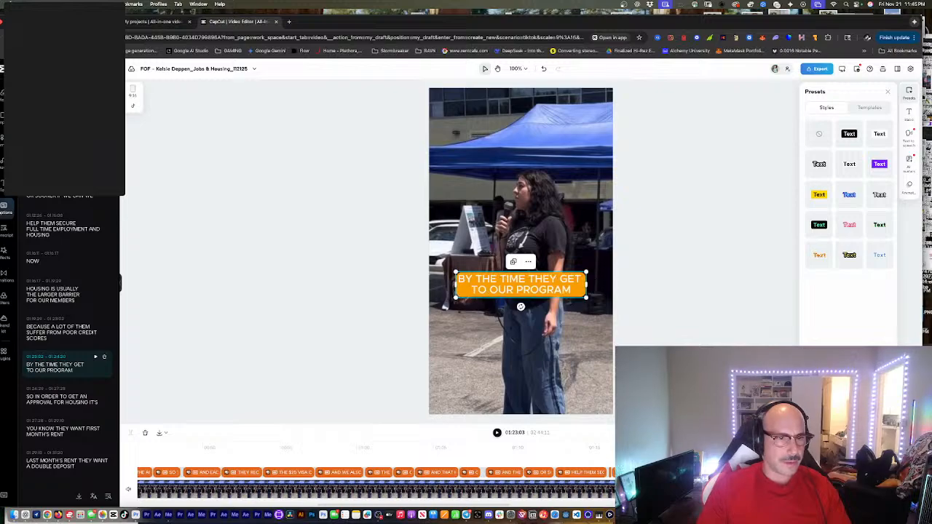
Step: Replay and step through the "BY THE TIME THEY GET TO OUR PROGRAM" caption to check its timing against the cut from the speaker to the photo
key("space")
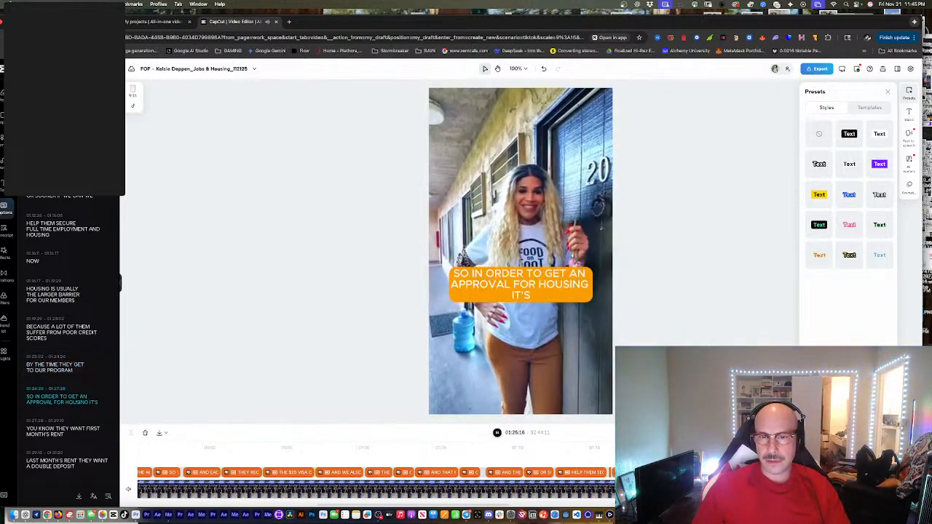
key("space")
left_click(58, 367)
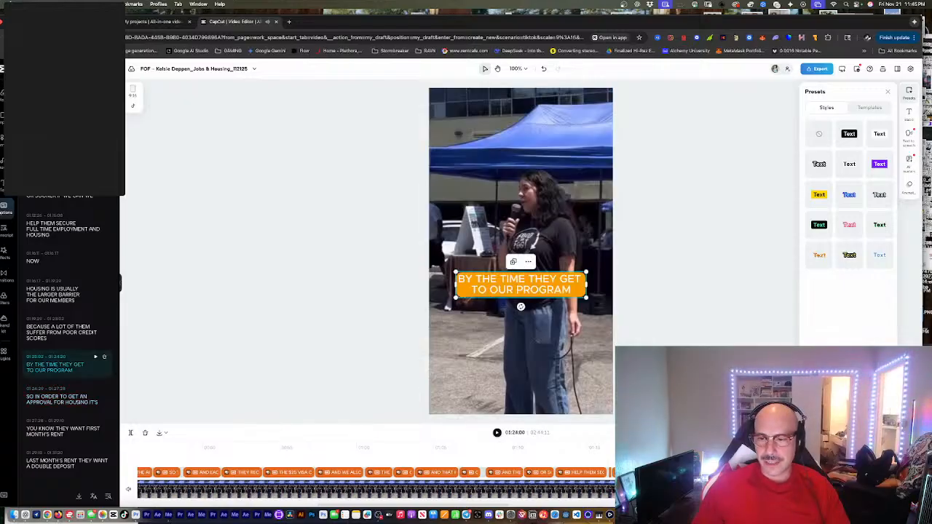
key("space")
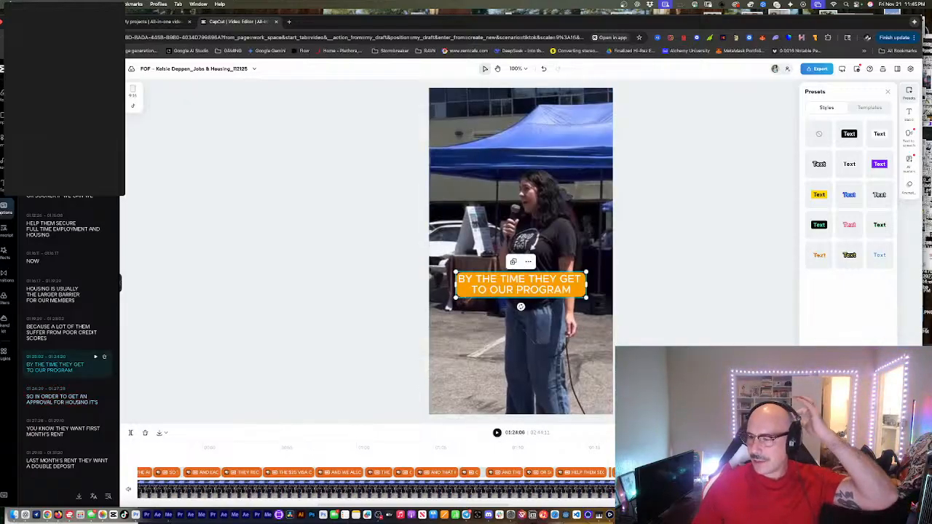
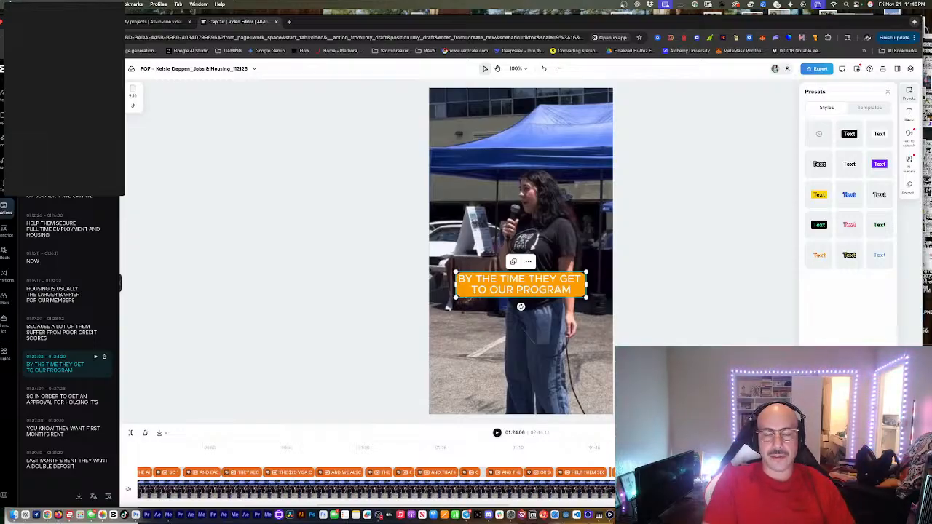
key("space")
key("space")
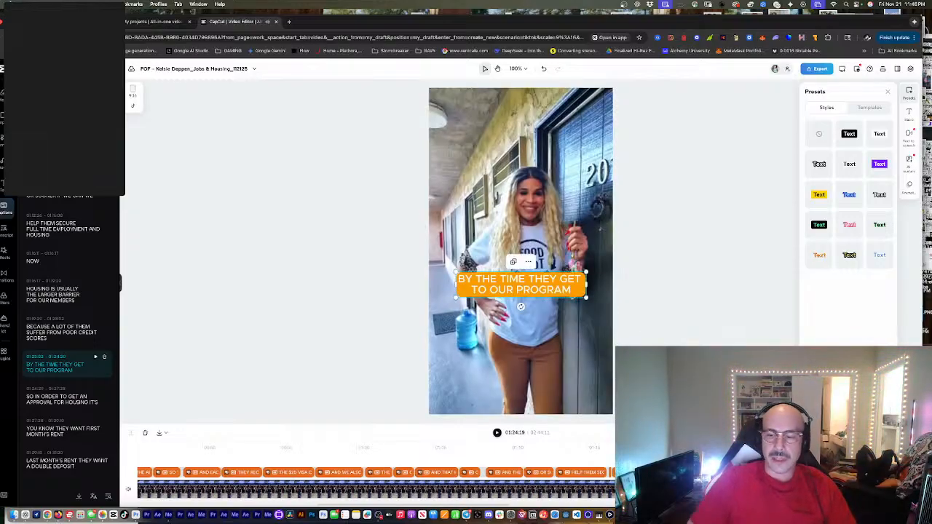
key("Right")
key("Right")
left_click(61, 367)
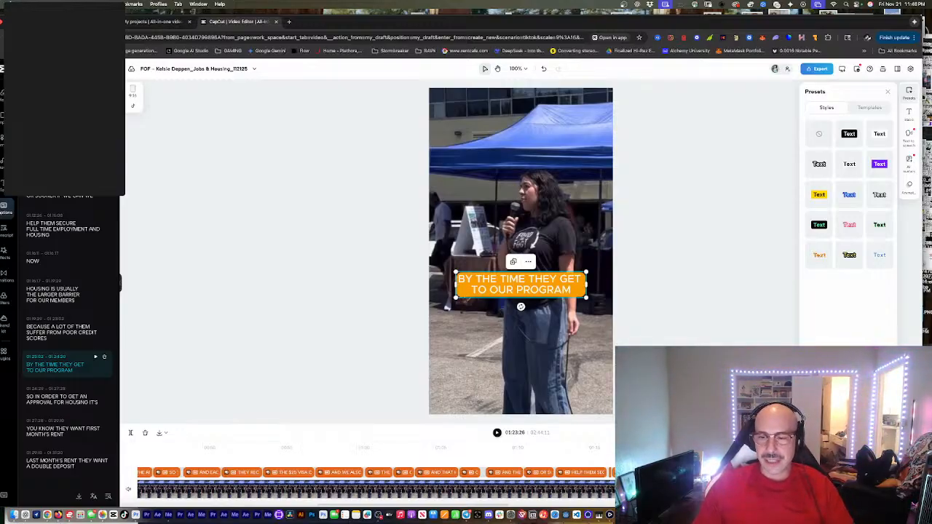
key("Left")
key("Left")
key("Left")
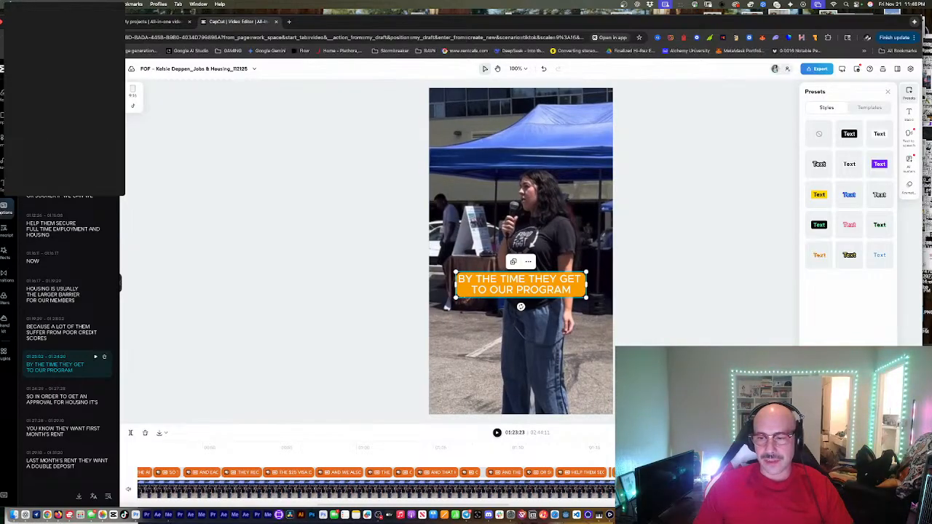
Step: Play on to the next caption and break it into "SO IN ORDER TO GET", "AN APPROVAL" and "FOR HOUSING IT'S"
key("space")
key("space")
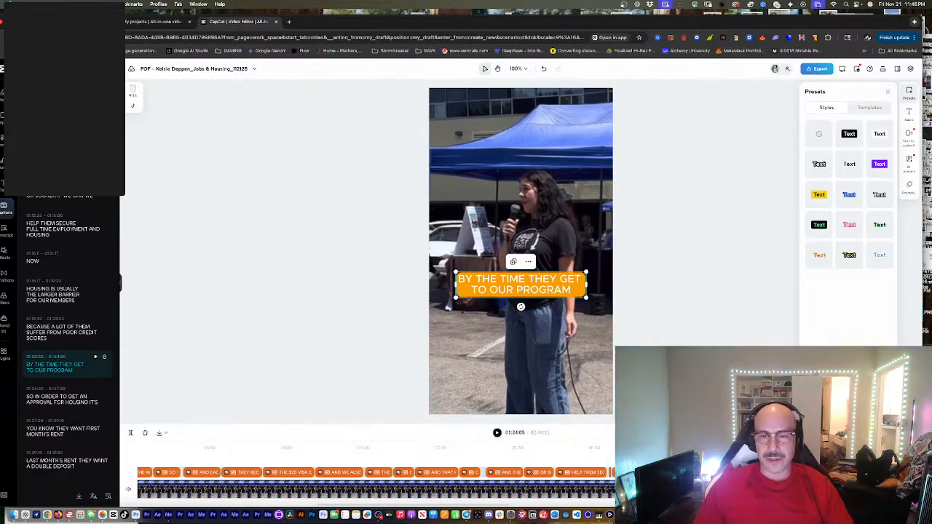
key("space")
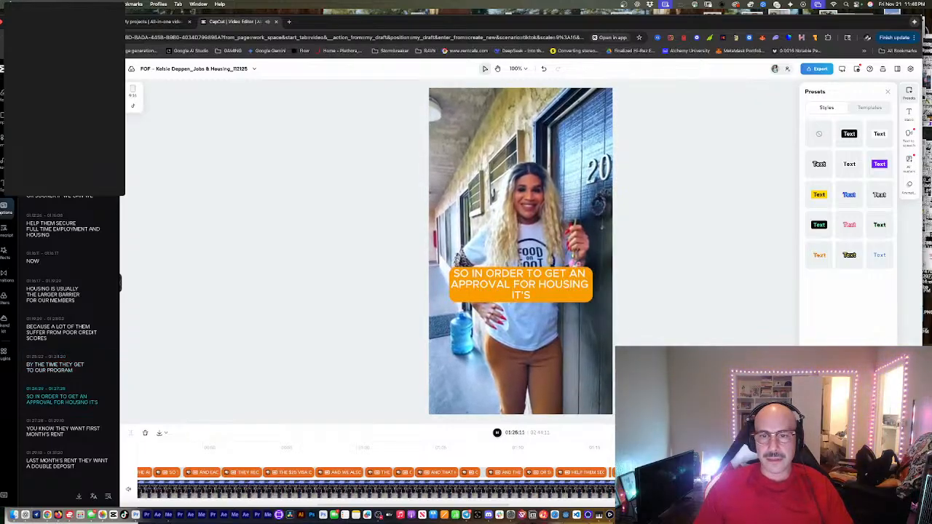
key("space")
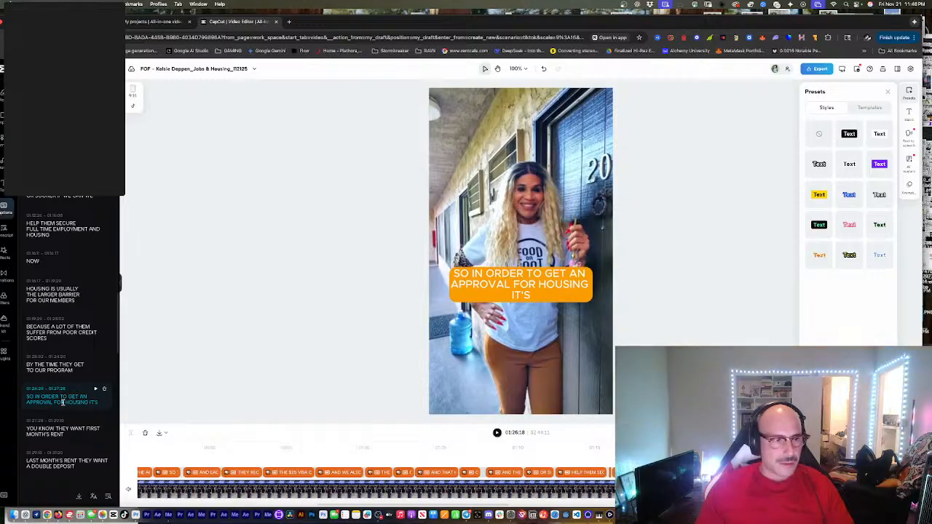
left_click(53, 402)
key("Return")
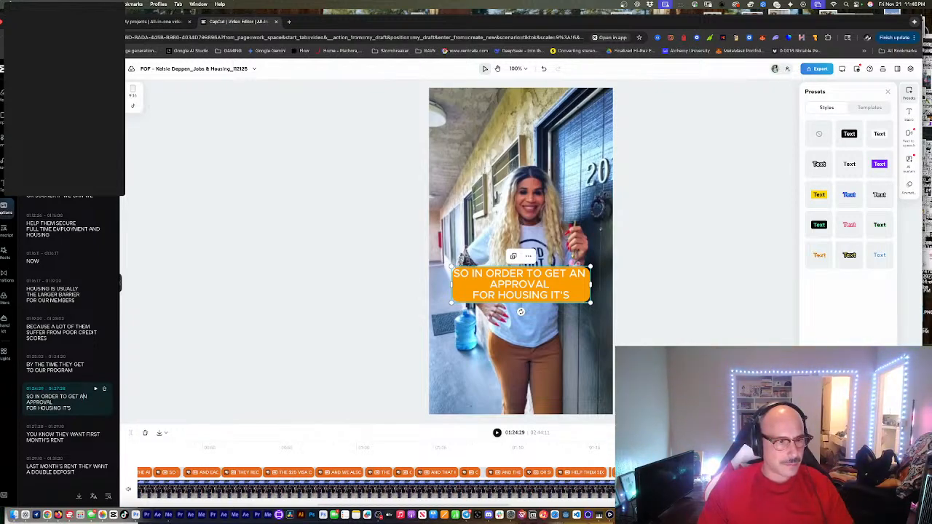
key("Return")
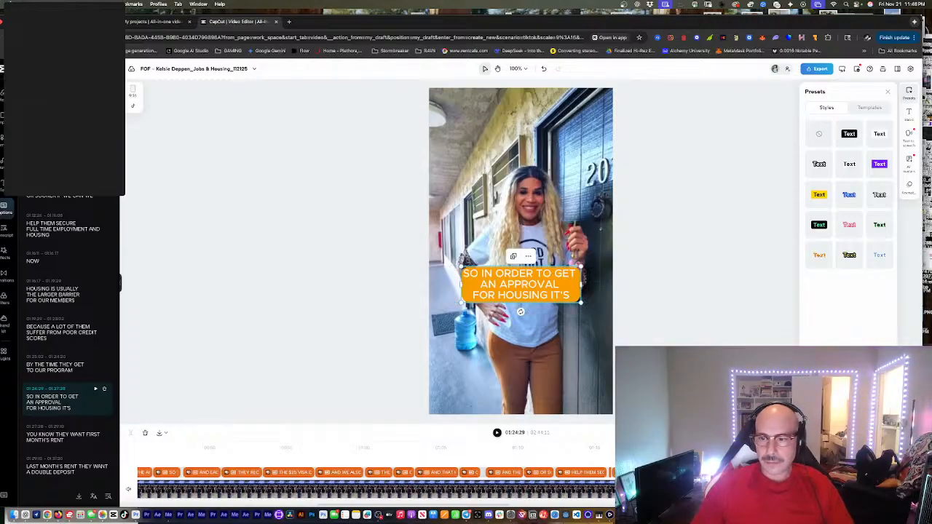
Step: Play on to the "WE'RE SPENDING ANYWHERE BETWEEN THIRTY FIVE HUNDRED" caption and replace "THIRTY FIVE HUNDRED" with "3500"
key("space")
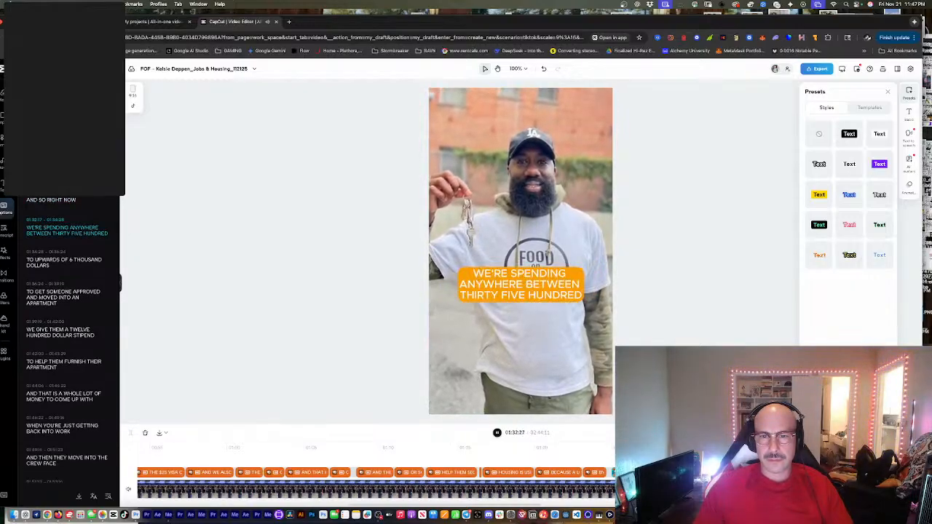
left_click(497, 432)
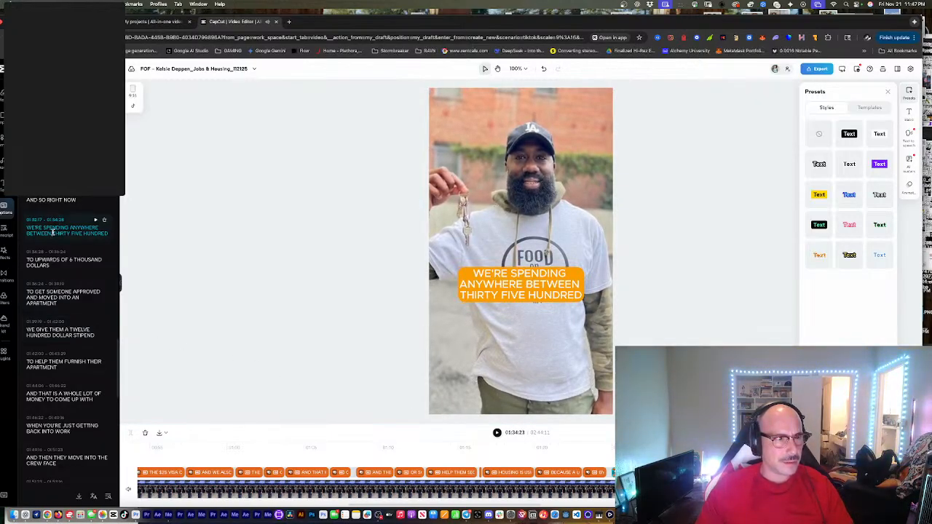
left_click_drag(52, 232, 107, 230)
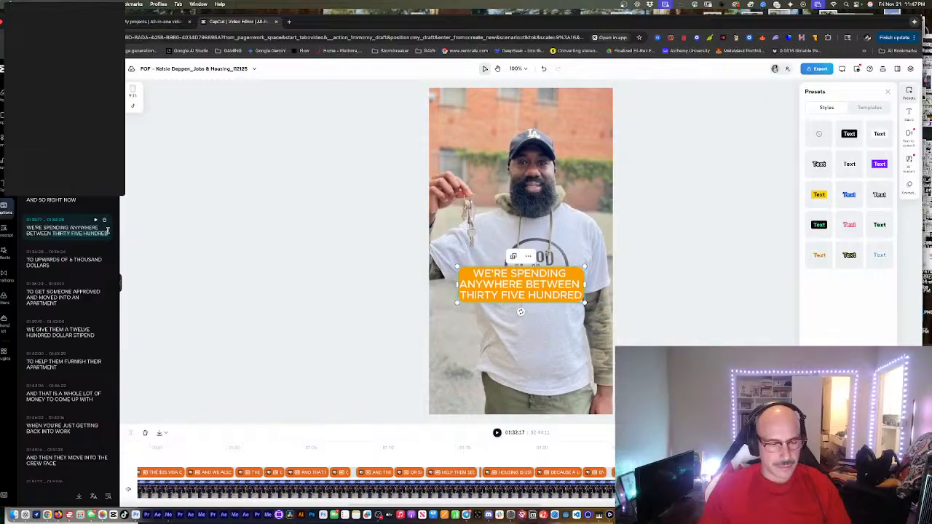
type("3")
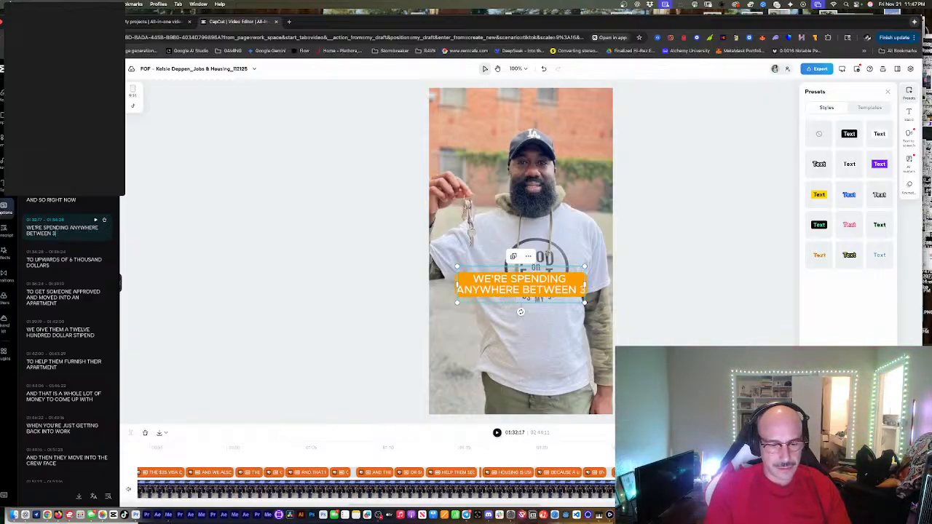
type("500")
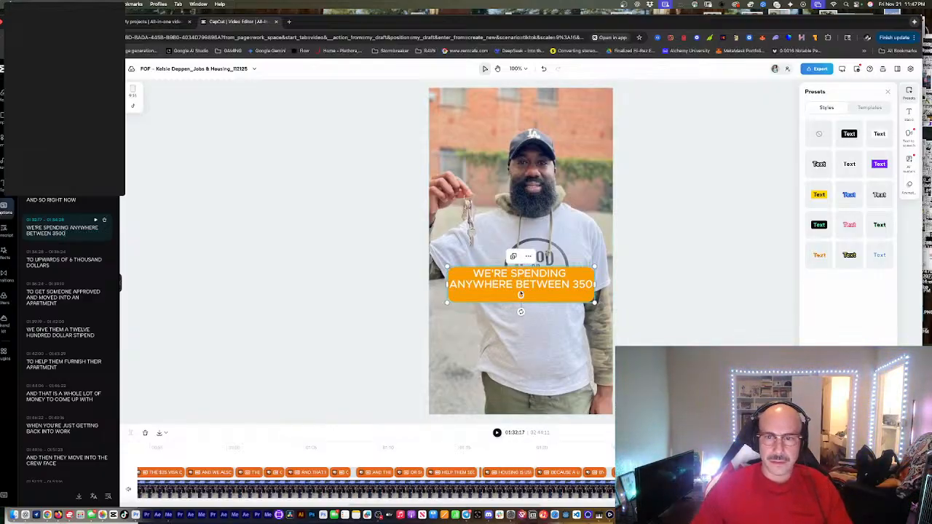
Step: Split that caption into "WE'RE SPENDING" and "ANYWHERE BETWEEN 3500", insert a line break before "3500" and replay it
left_click(70, 228)
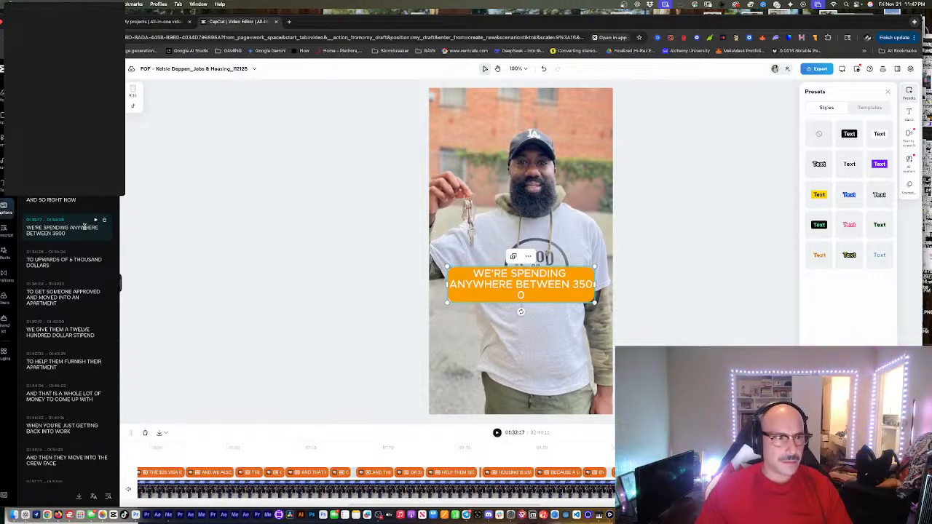
key("Return")
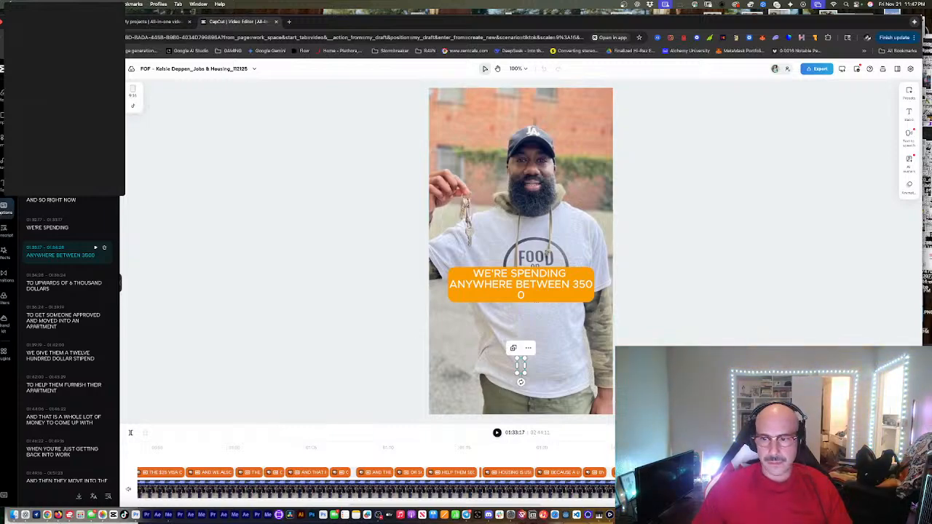
left_click(96, 220)
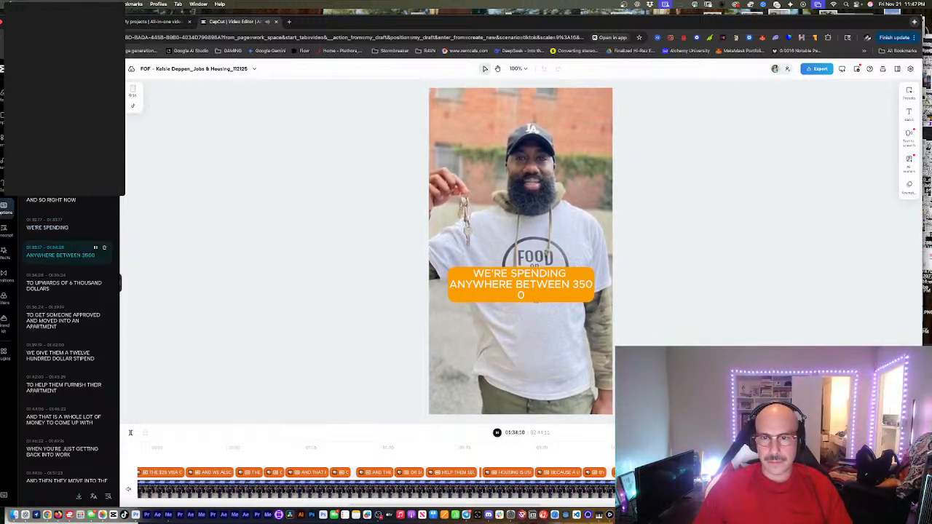
left_click(82, 255)
left_click(81, 256)
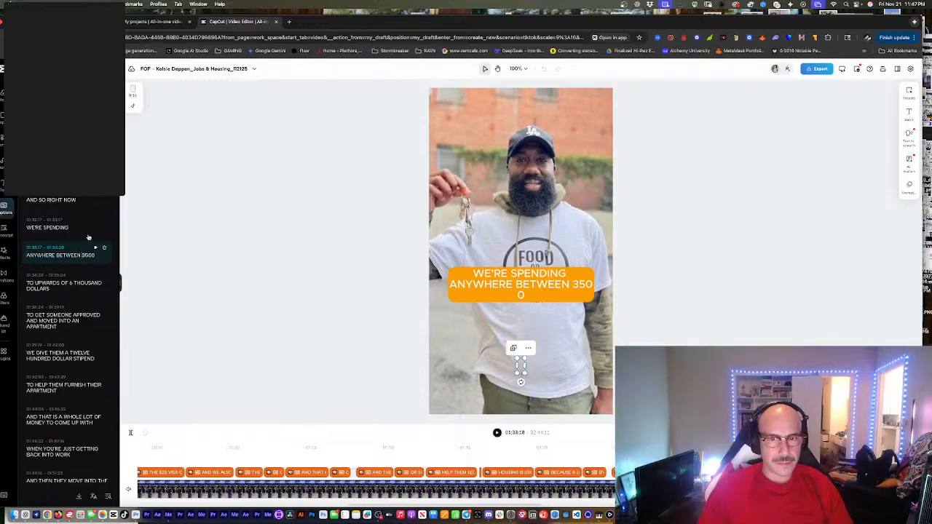
key("shift+Return")
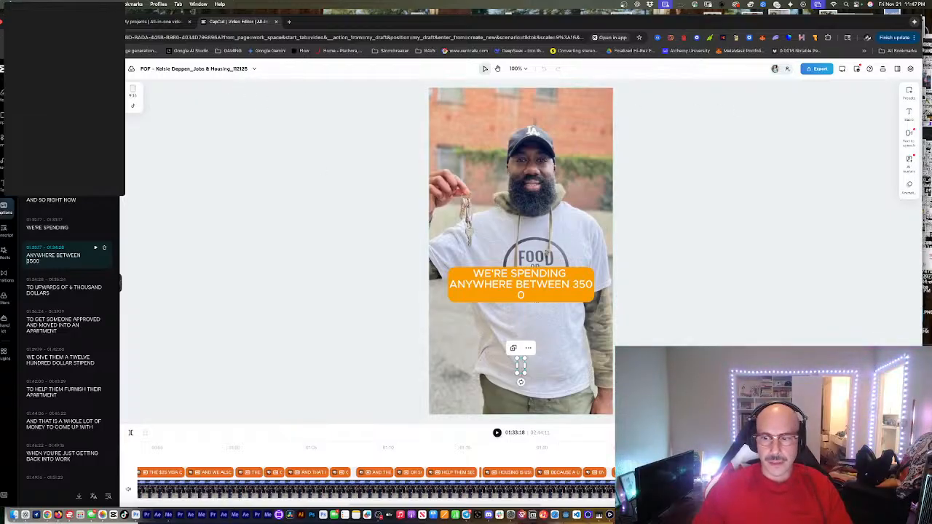
key("space")
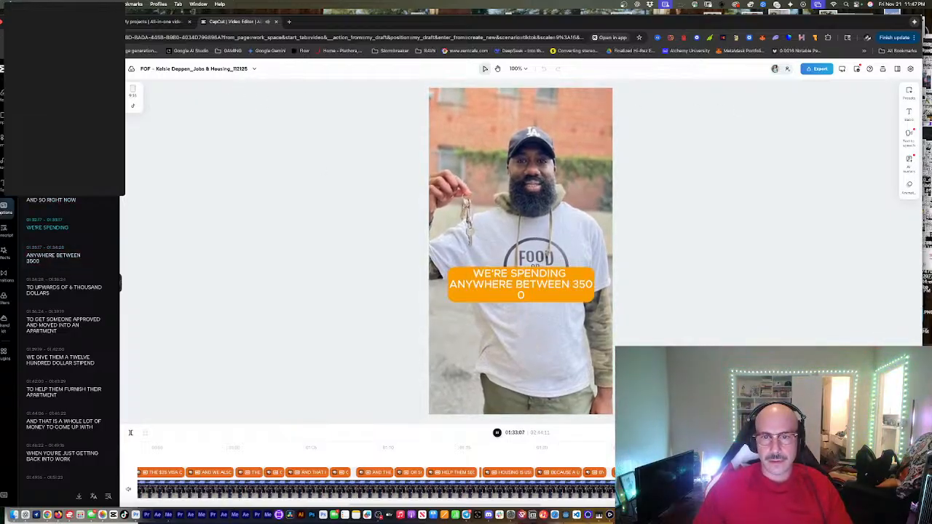
key("space")
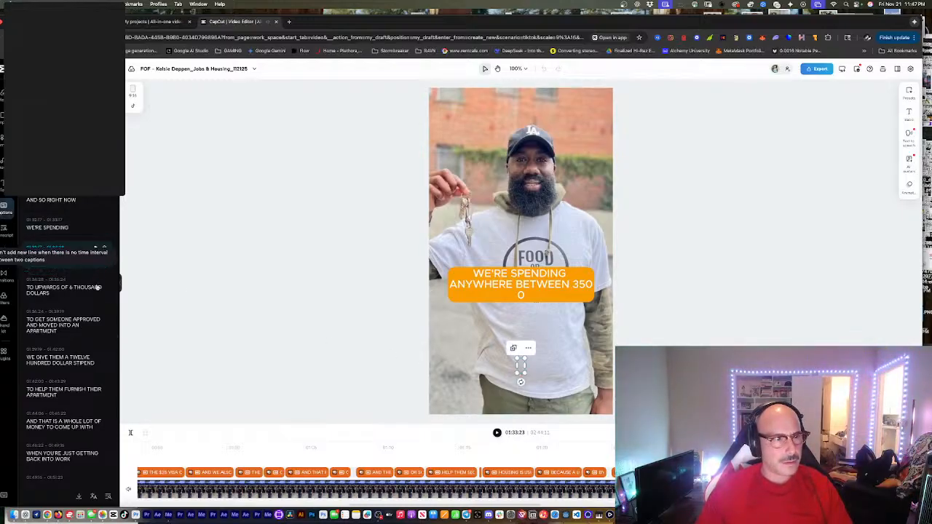
left_click(65, 258)
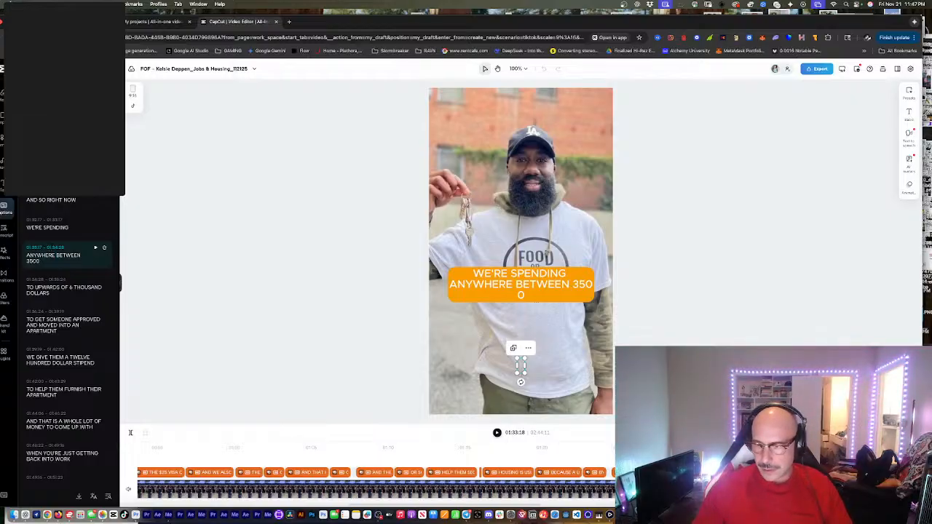
Step: Find the "WE'RE SPENDING" caption on the timeline and break its preview text into "WE'RE SPENDING", "ANYWHERE" and "BETWEEN 3500"
scroll(375, 480, "up", 8)
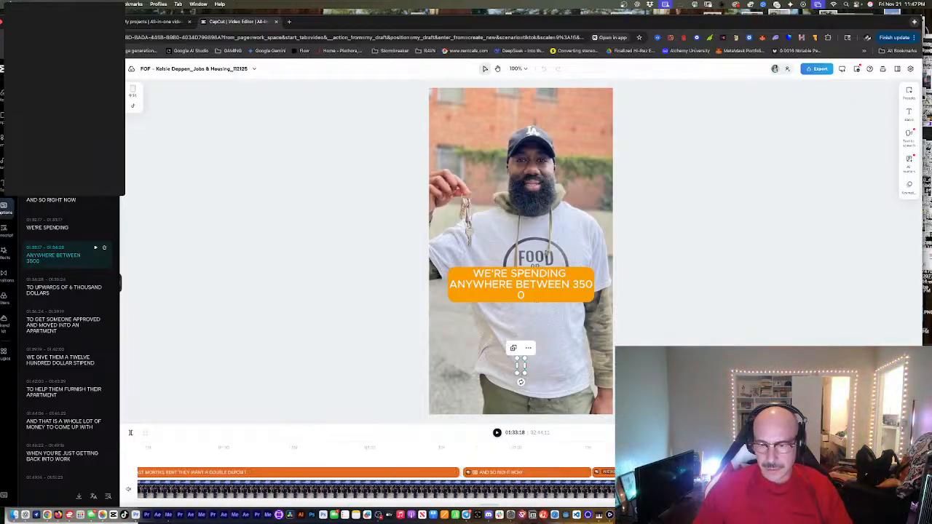
left_click(659, 472)
left_click(55, 226)
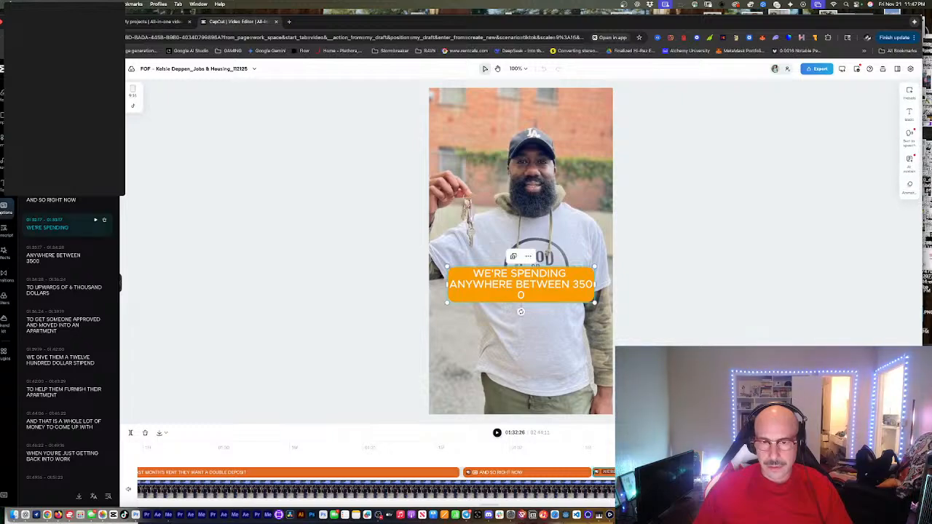
left_click(67, 227)
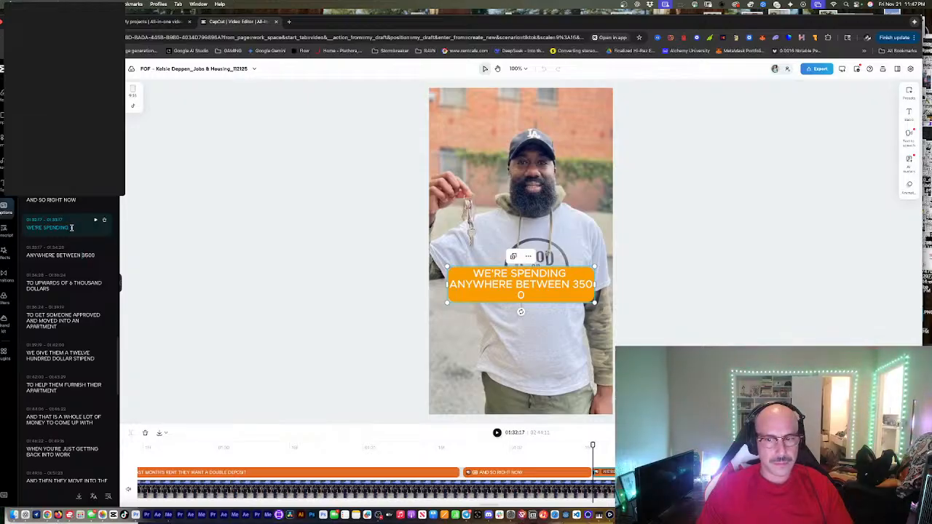
left_click(554, 448)
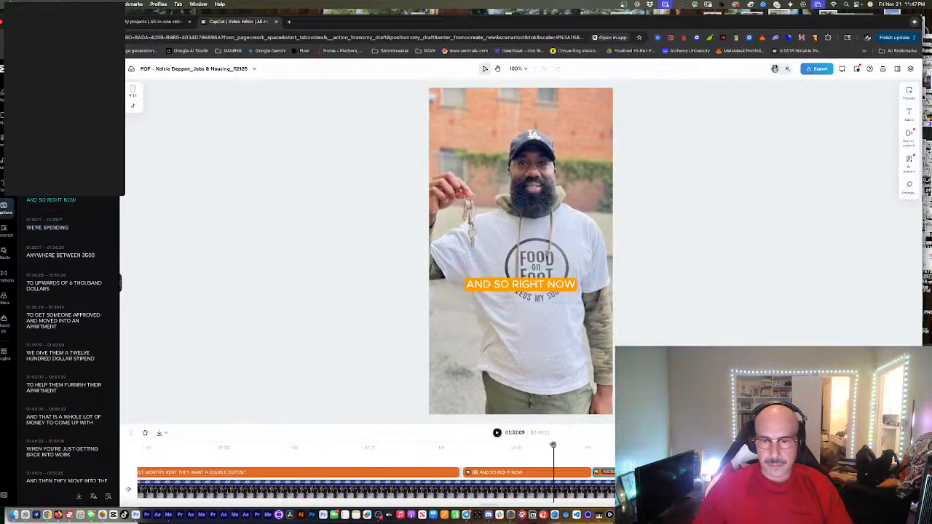
key("space")
left_click(549, 288)
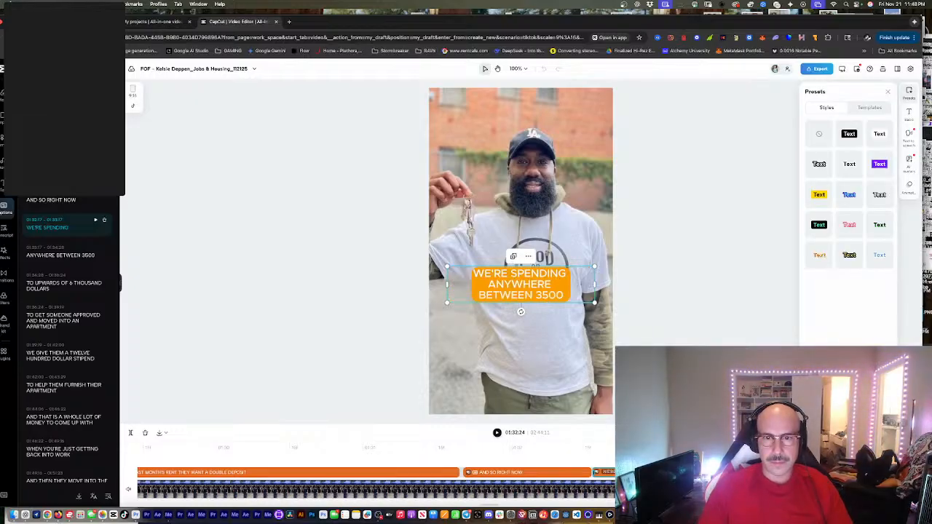
Step: Play on to the "TO UPWARDS OF 6 THOUSAND DOLLARS" caption and change the amount to "$6000"
key("space")
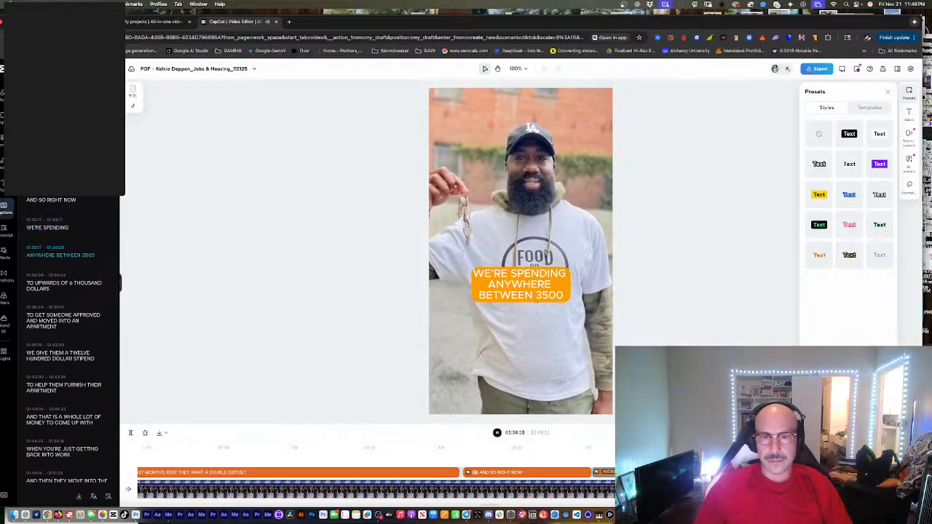
key("space")
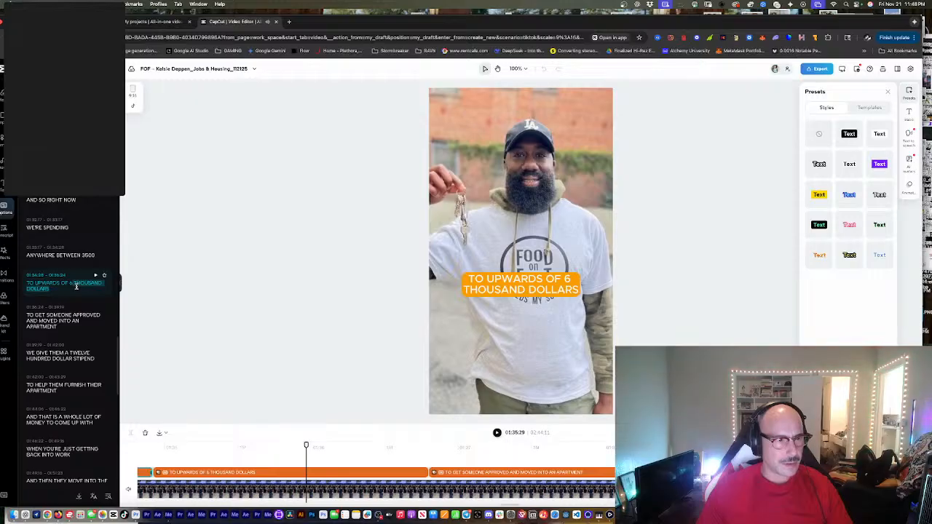
left_click(76, 284)
key("shift+Down")
type("000")
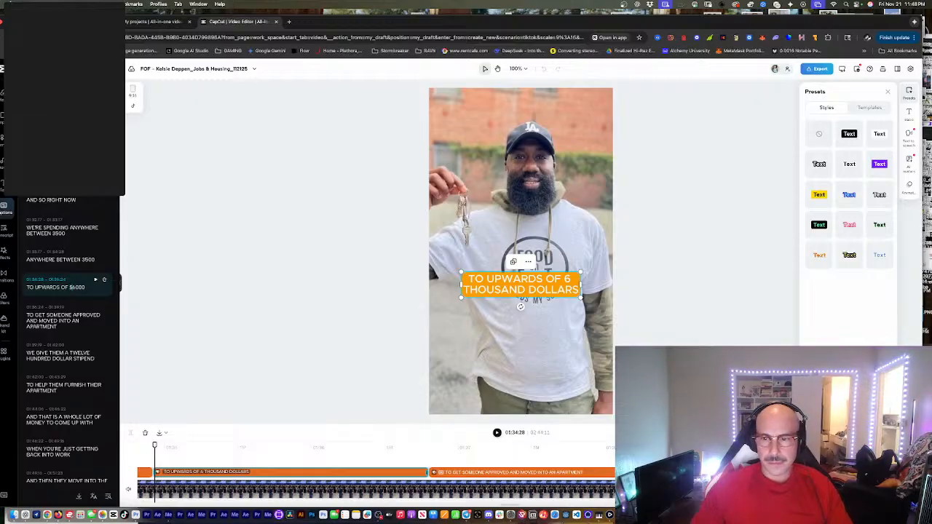
Step: Check whether the "TO UPWARDS OF $6000" caption in the list matches its text on the preview and timeline
left_click(302, 452)
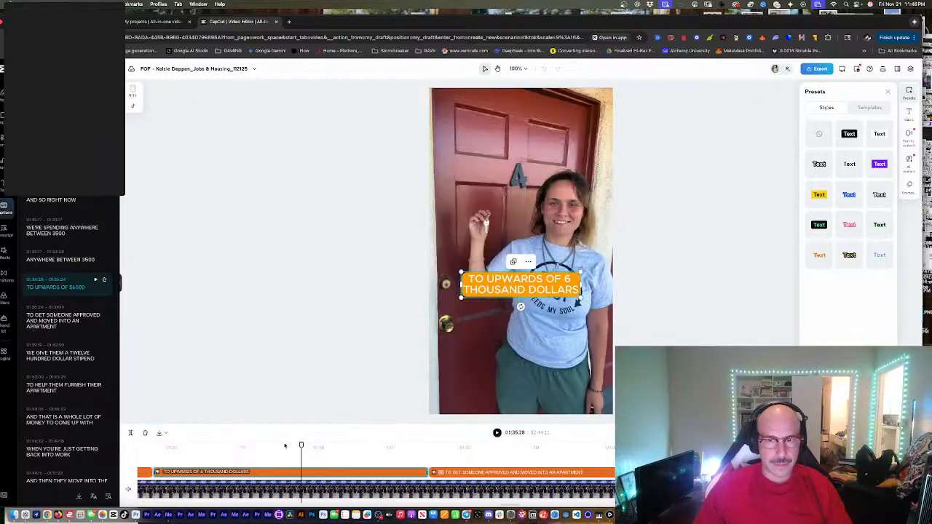
left_click(153, 455)
left_click(229, 449)
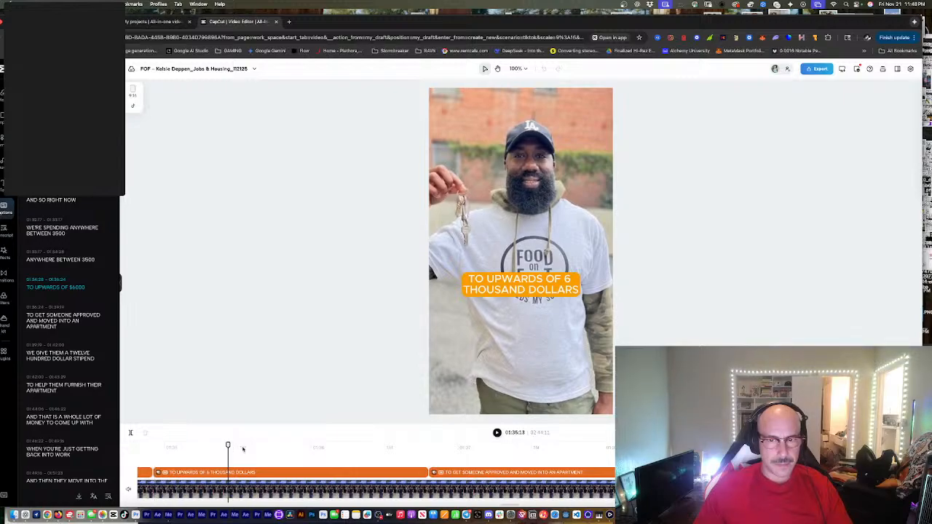
left_click(65, 286)
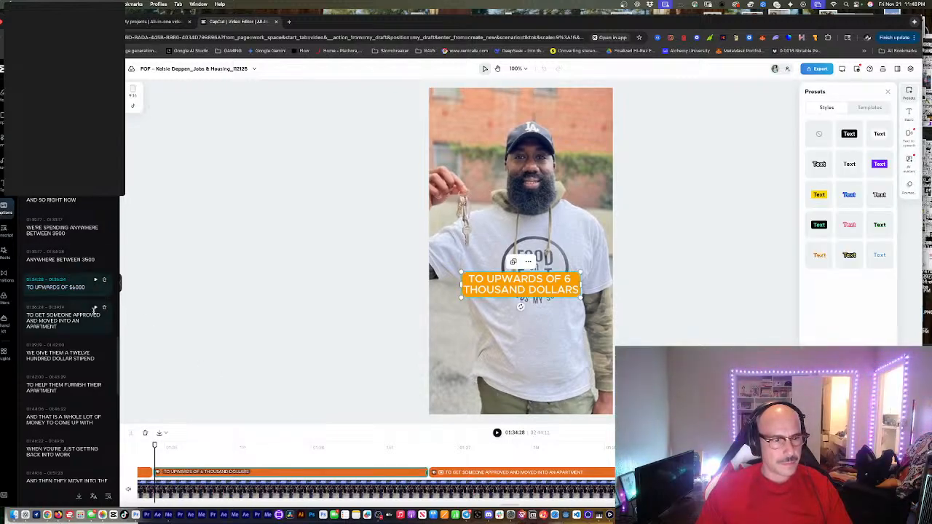
mouse_move(856, 433)
left_mouse_down()
mouse_move(827, 432)
mouse_move(852, 432)
left_mouse_up()
scroll(375, 474, "right", 3)
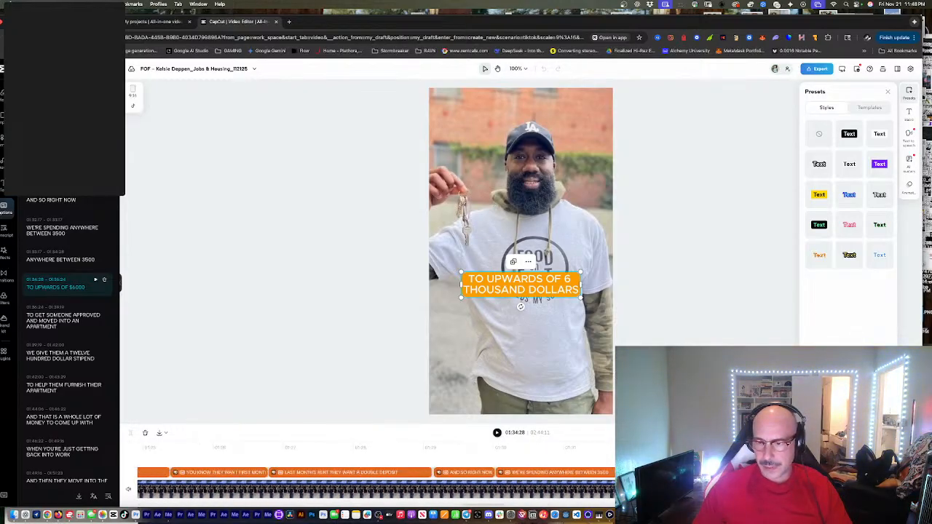
left_click(427, 263)
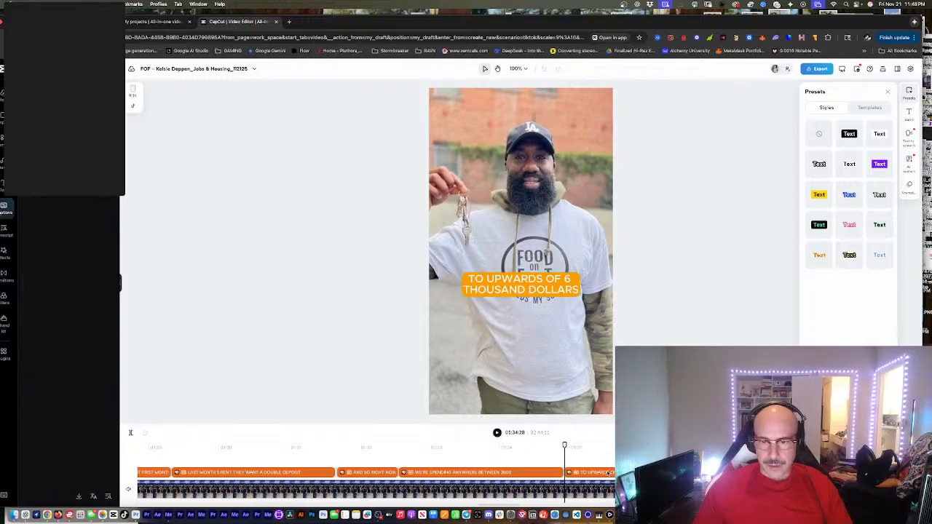
left_click(603, 473)
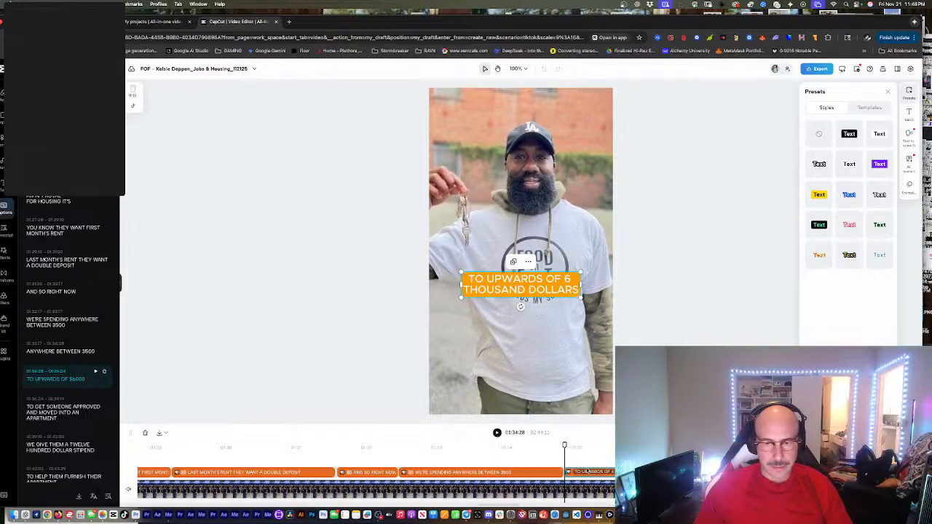
left_click(597, 447)
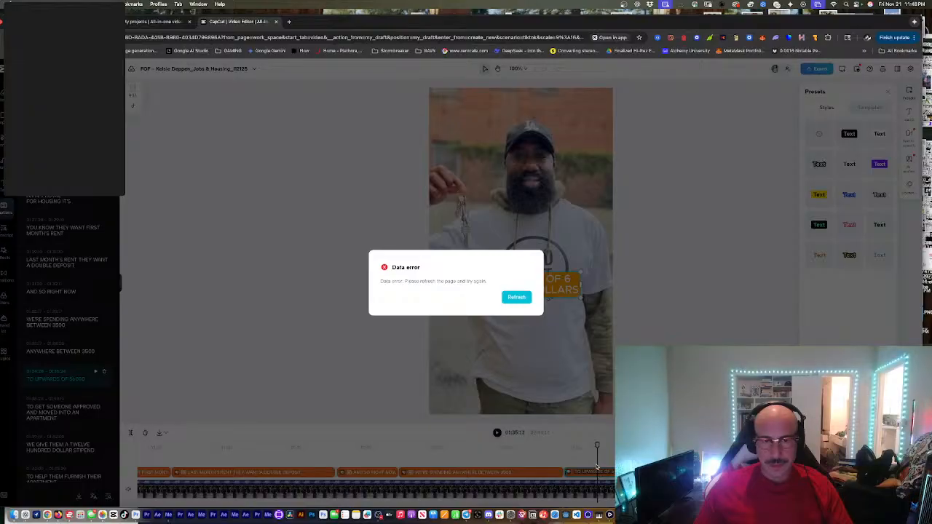
Step: Refresh the editor page and move the playhead to the "OUR PROGRAM IS TAILORED FOR EMPLOYABLE ADULTS" caption
left_click(517, 297)
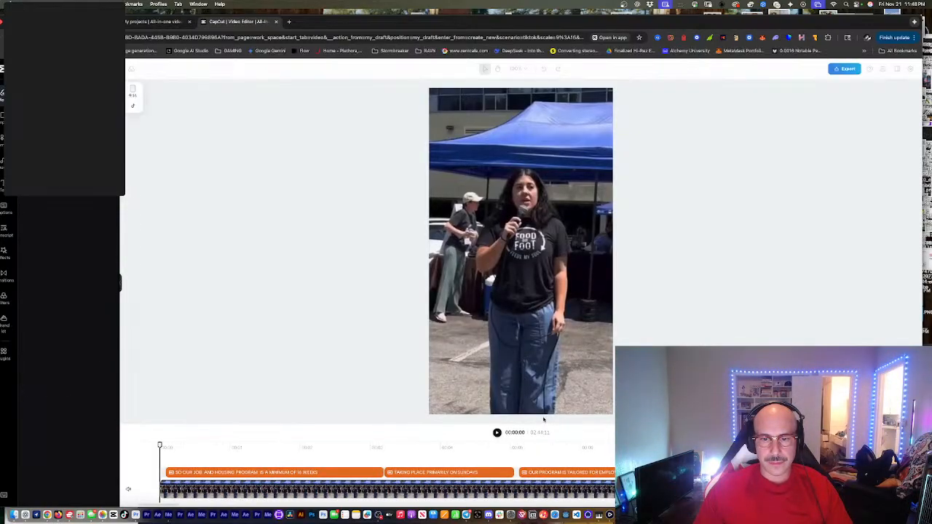
left_click(570, 448)
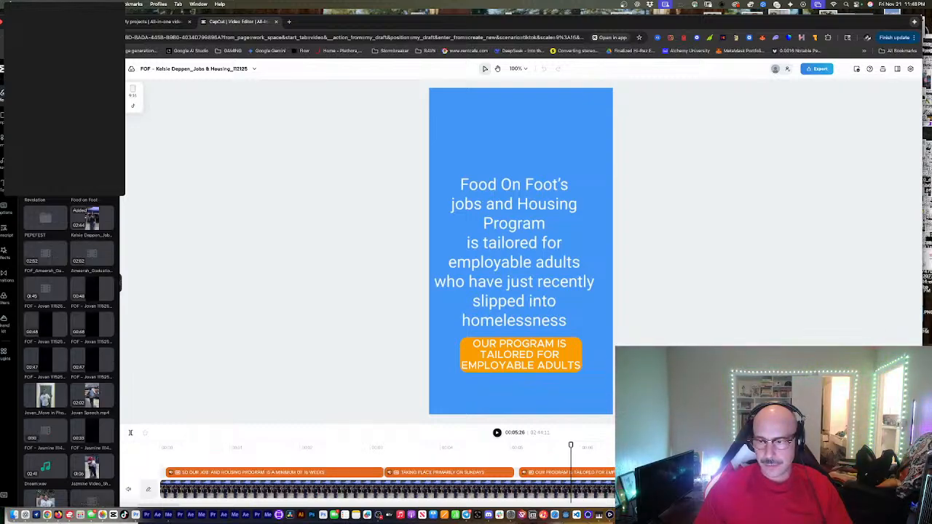
Step: Move the playhead along the timeline to the "WE'RE SPENDING ANYWHERE BETWEEN 3500" caption and select that caption
key("super+minus")
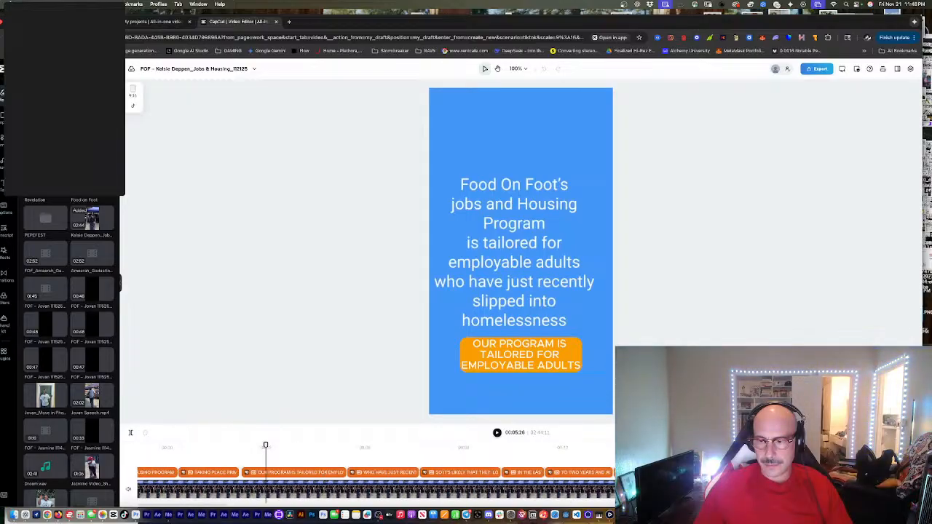
key("super+minus")
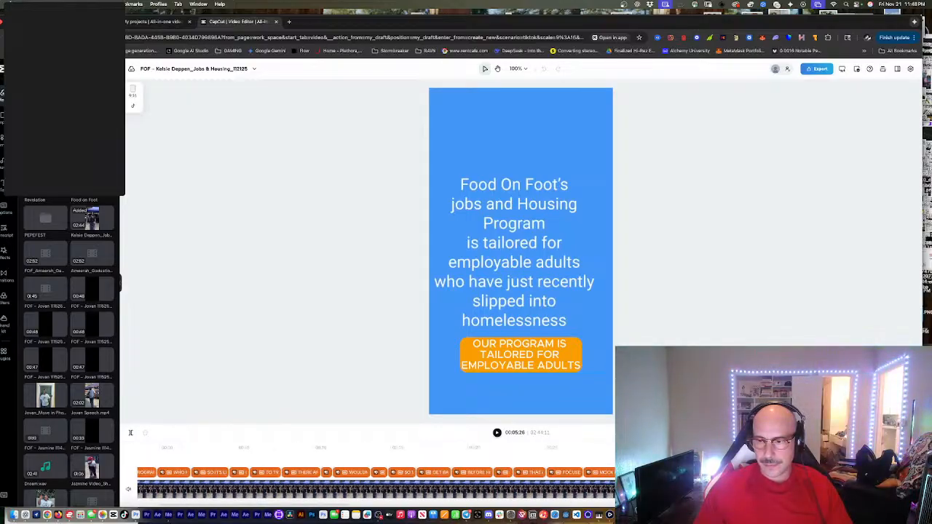
scroll(376, 480, "right", 1)
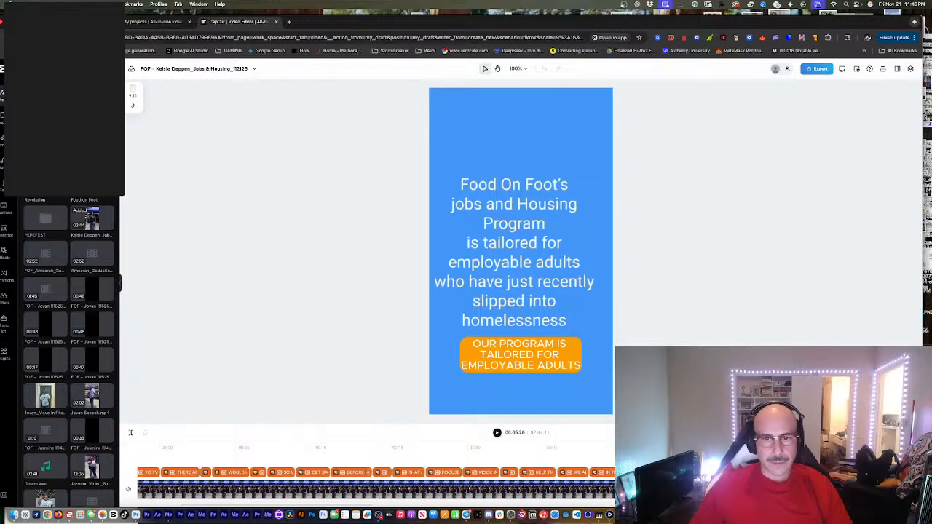
key("super+minus")
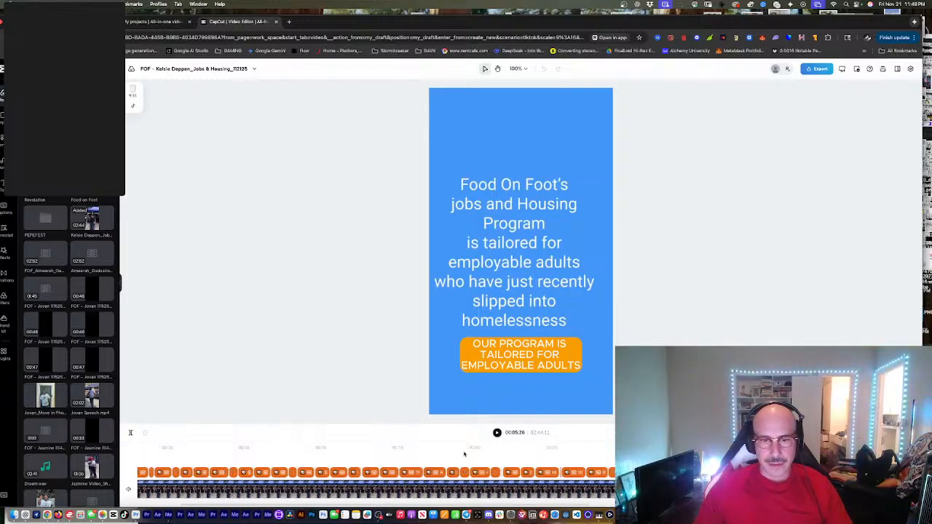
key("super+minus")
key("super+minus")
key("super+minus")
key("super+minus")
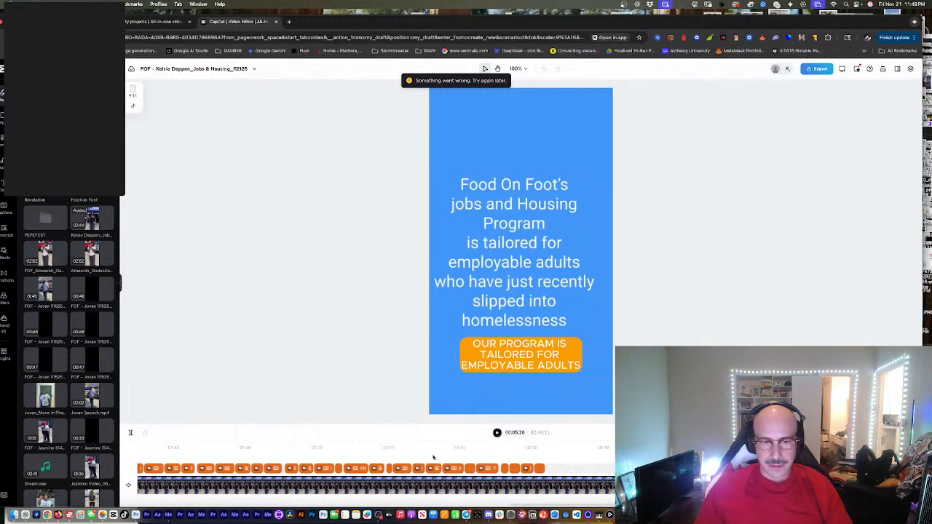
left_click(281, 452)
left_click(230, 450)
scroll(218, 450, "left", 5)
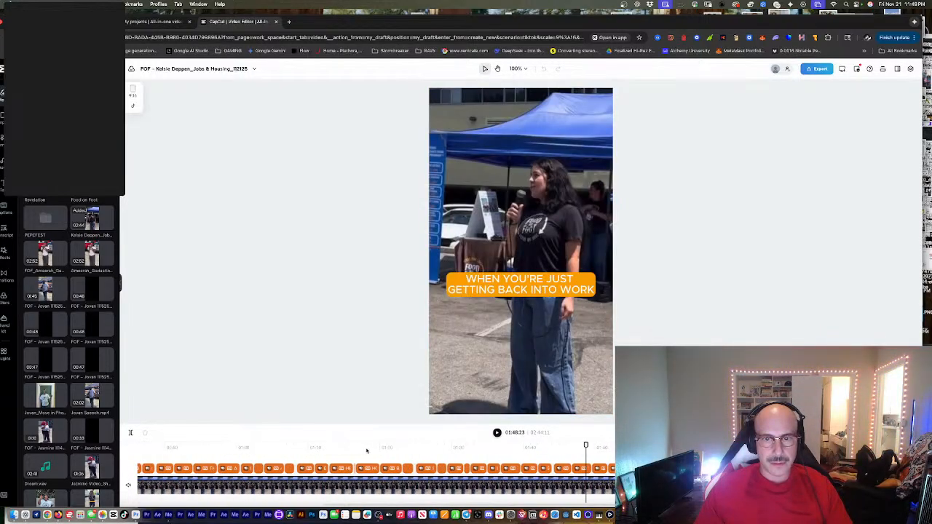
left_click(367, 447)
left_click(347, 454)
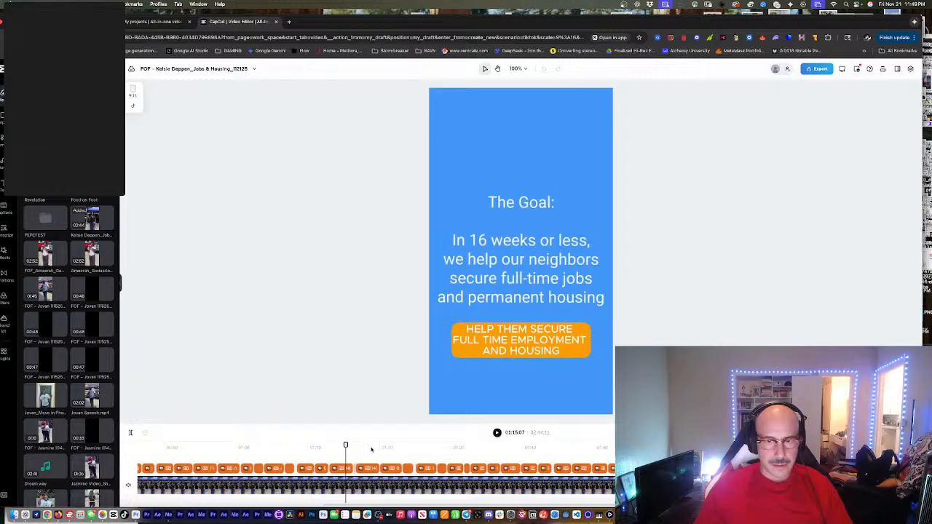
left_click(372, 447)
left_click_drag(371, 445, 525, 445)
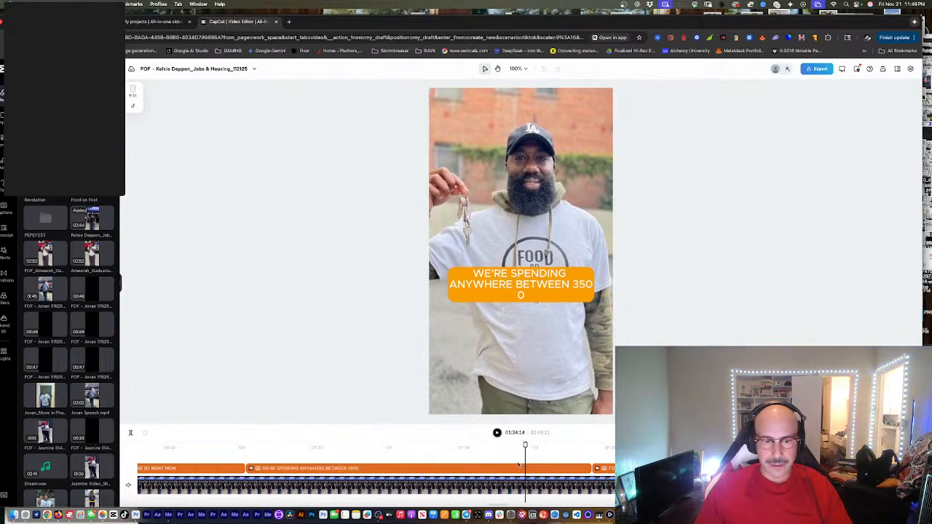
left_click(489, 470)
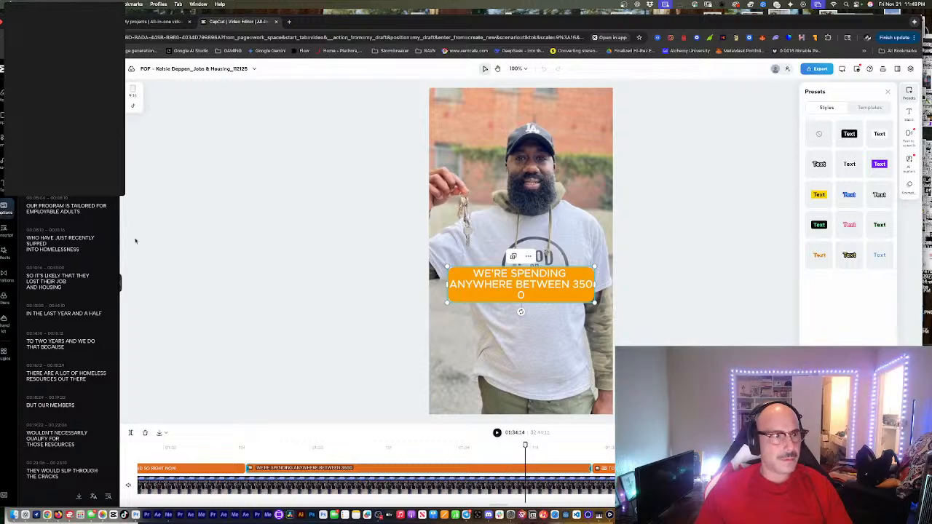
Step: In the caption list, change the amount to "$3500" and break the caption into "WE'RE SPENDING", "ANYWHERE BETWEEN" and "$3500"
scroll(65, 258, "down", 10)
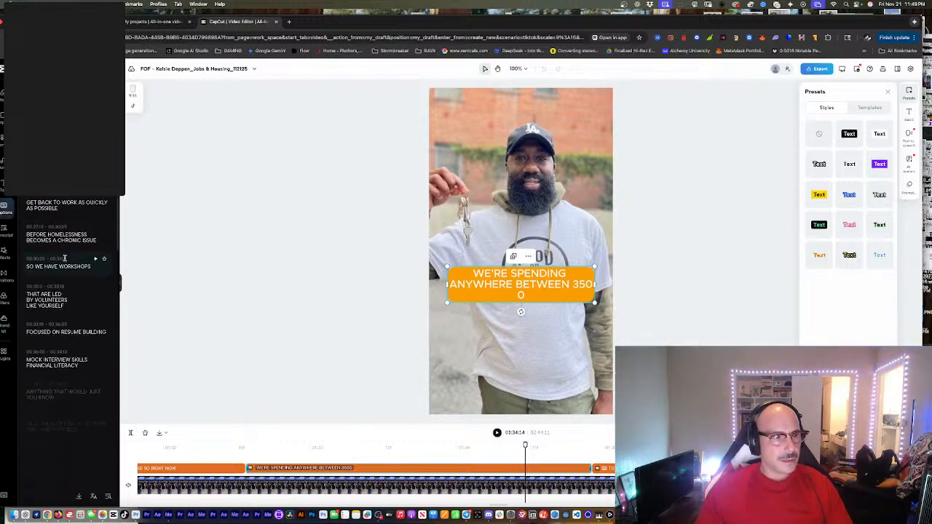
scroll(64, 258, "down", 5)
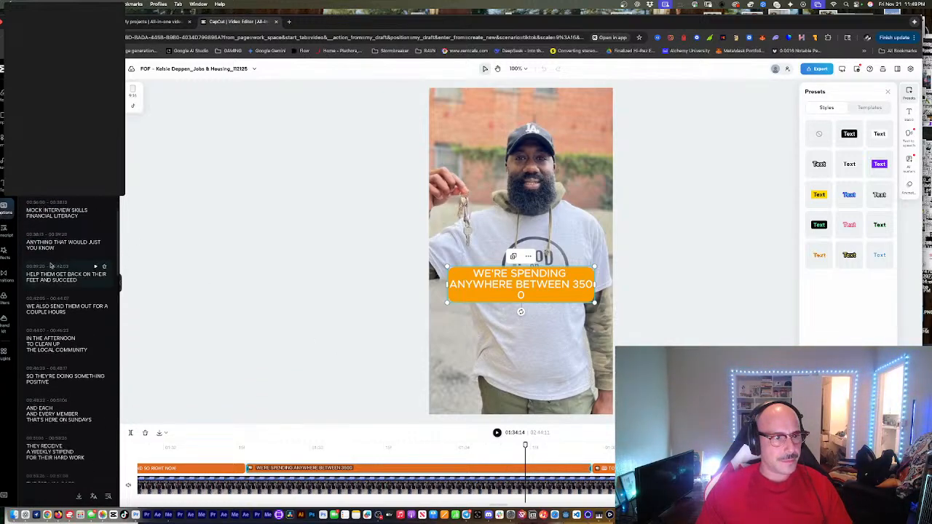
scroll(60, 266, "up", 7)
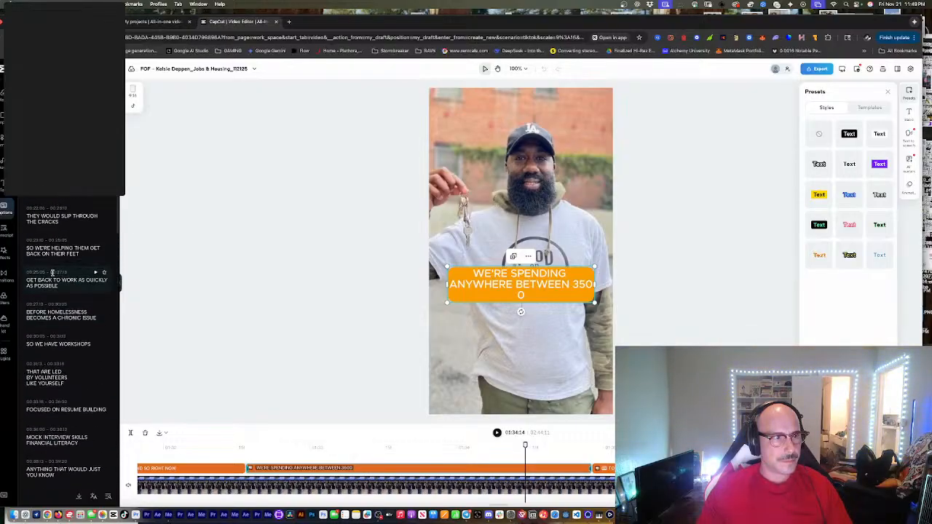
scroll(57, 270, "down", 10)
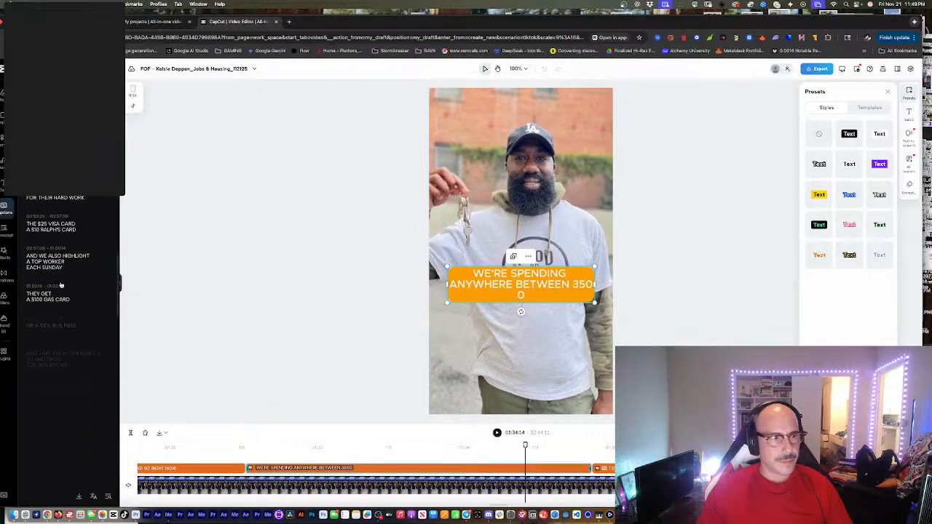
scroll(62, 269, "down", 10)
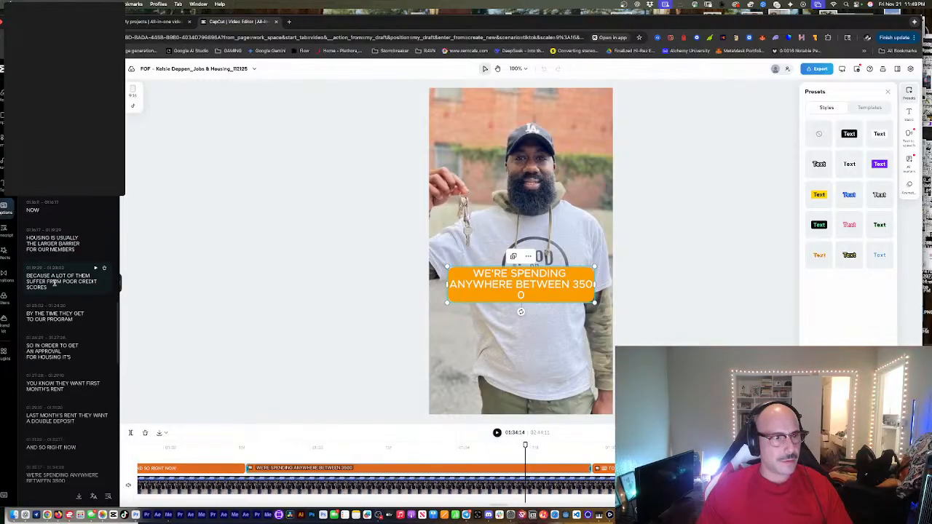
scroll(51, 267, "down", 6)
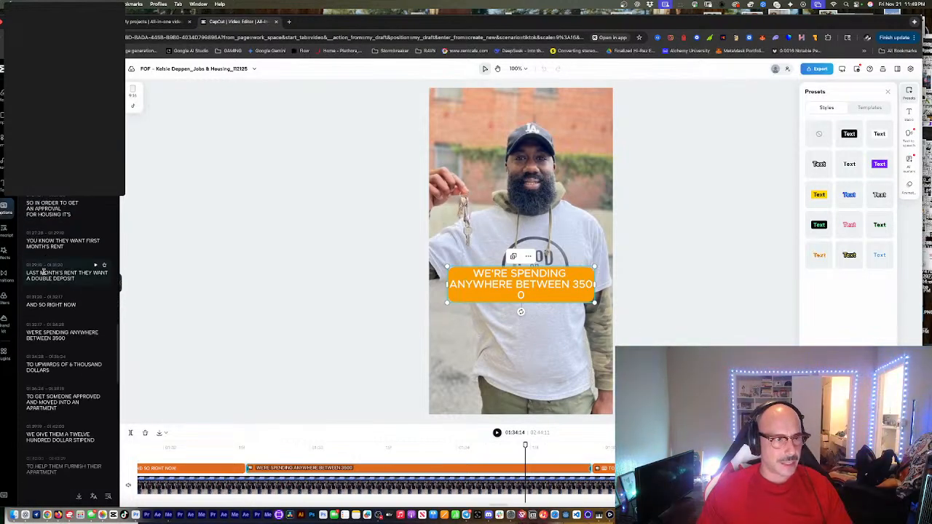
left_click(54, 261)
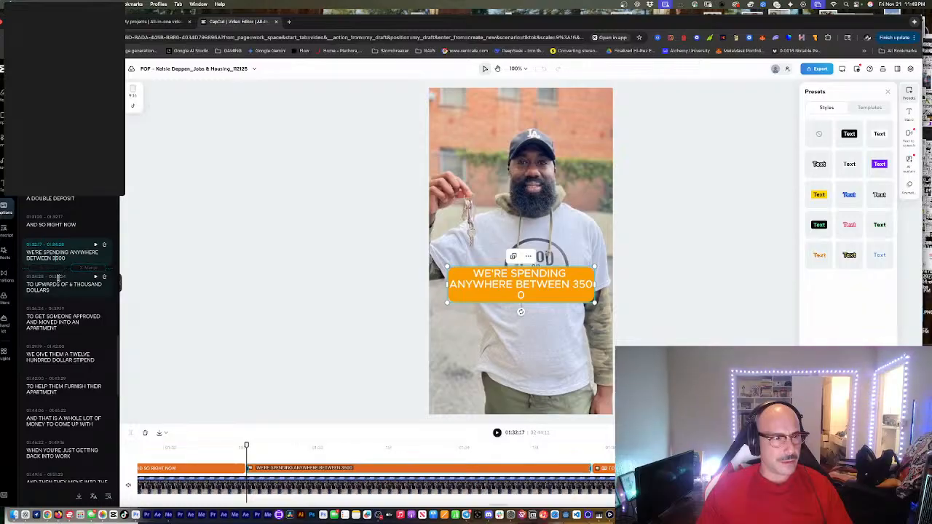
left_click(52, 258)
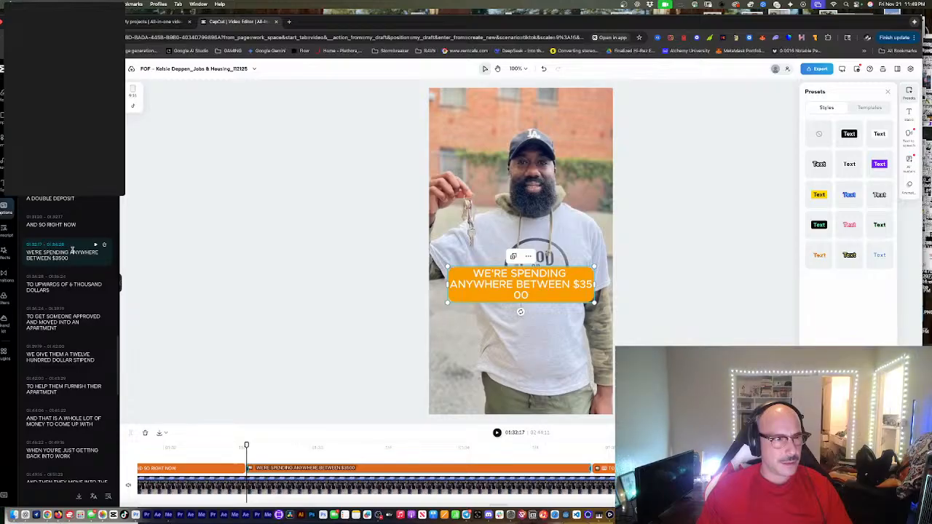
key("Return")
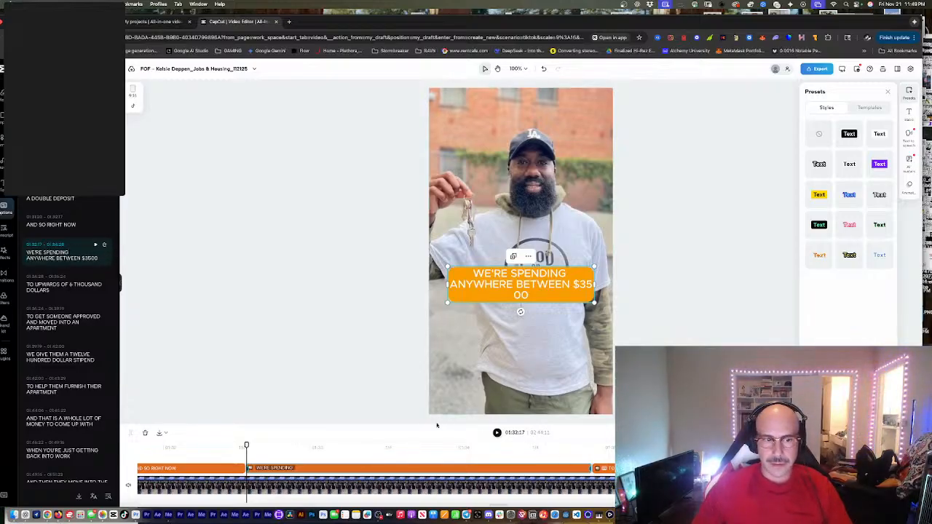
scroll(332, 461, "left", 3)
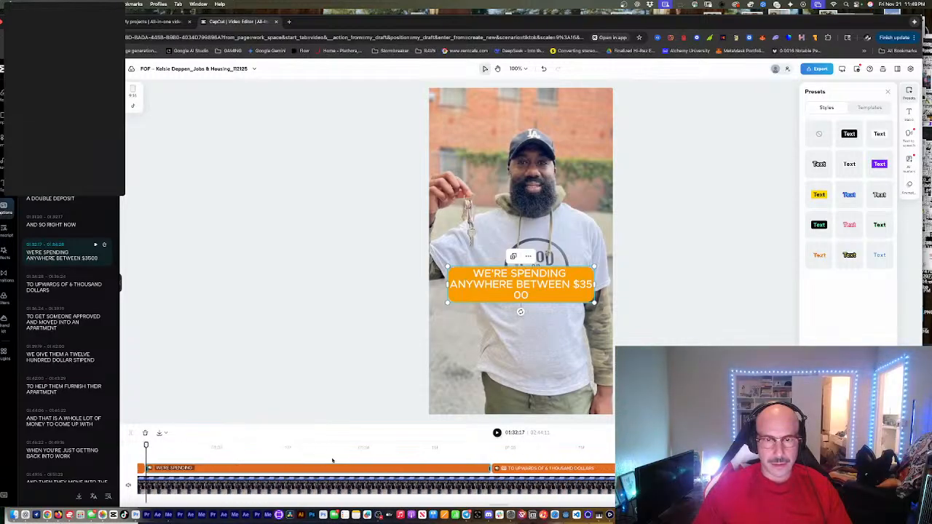
left_click(399, 445)
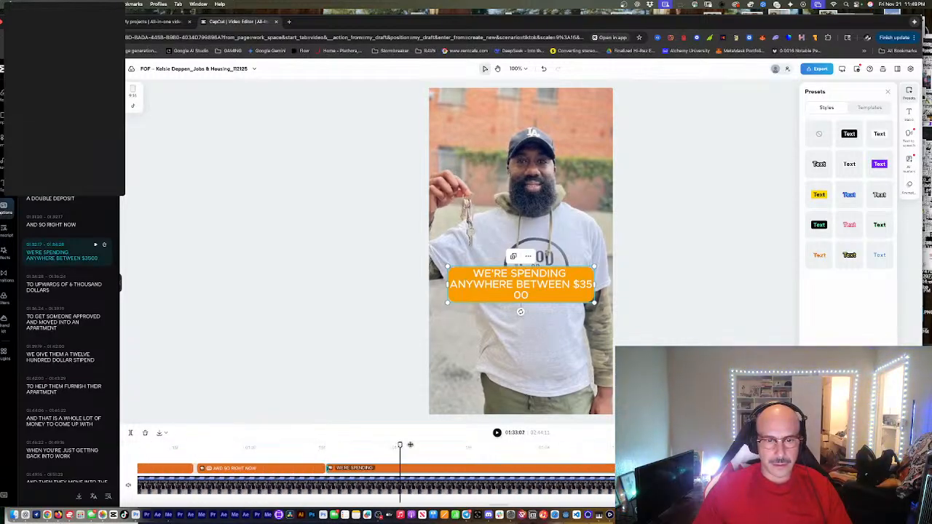
left_click(527, 445)
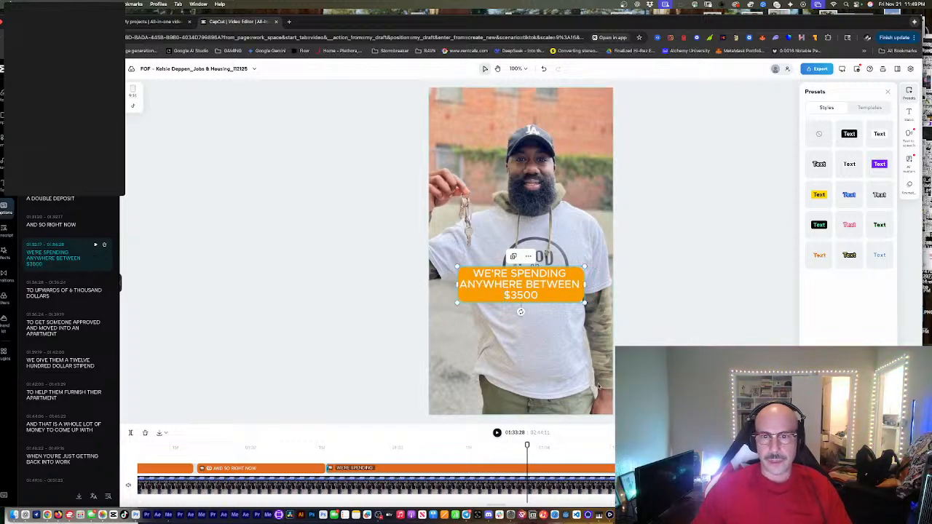
Step: Move on to the "TO UPWARDS OF 6 THOUSAND DOLLARS" caption and change its preview text to "TO UPWARDS OF $6000"
left_click(551, 445)
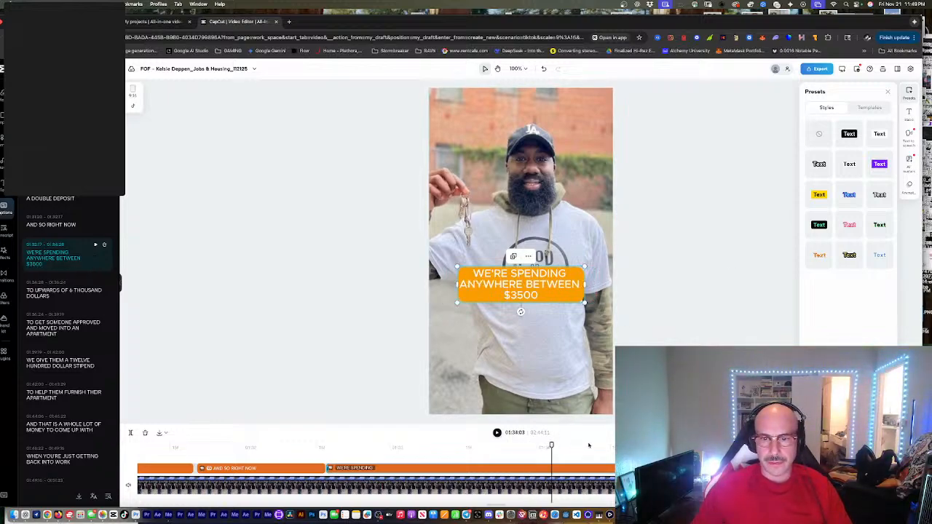
left_click(719, 445)
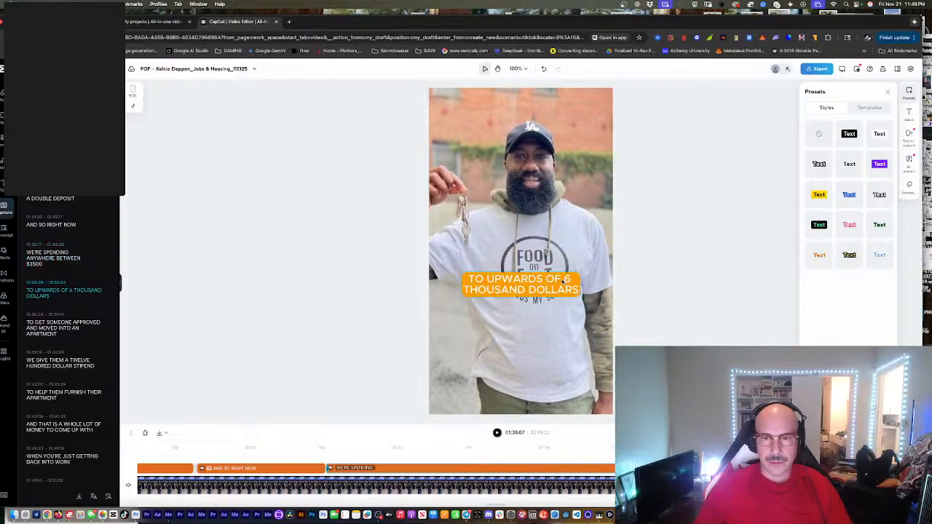
left_click(565, 281)
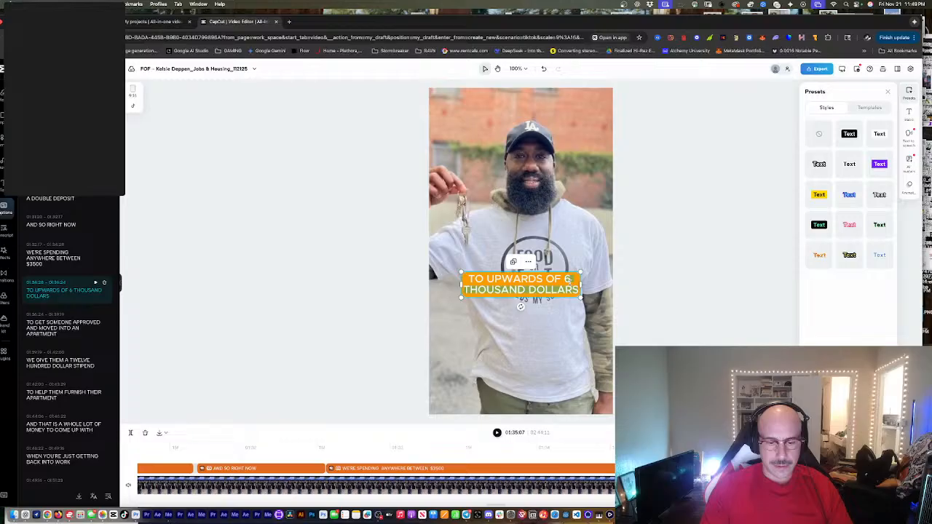
type("000")
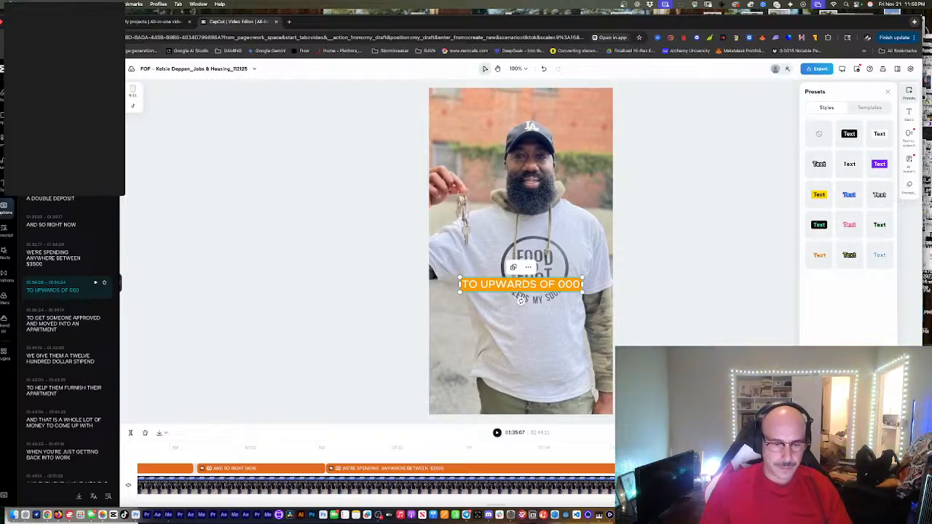
key("Left")
key("Left")
key("Left")
type("6")
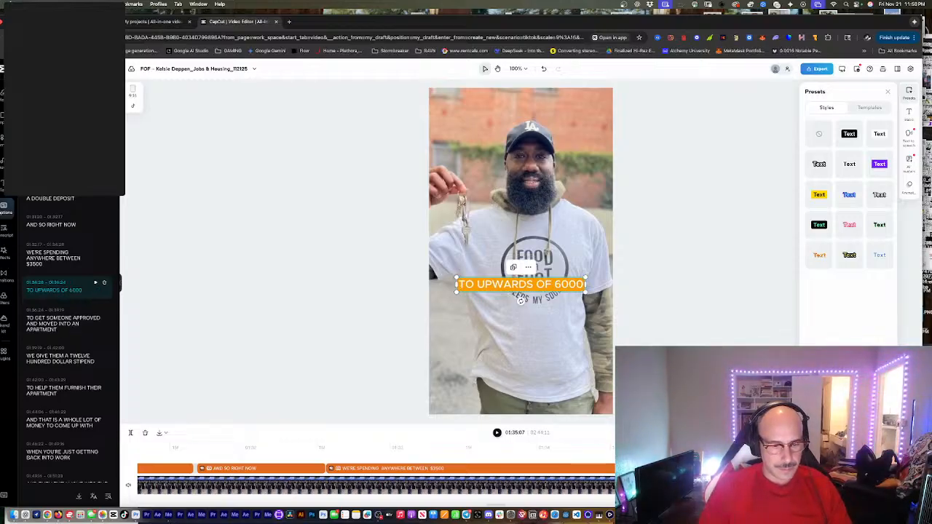
key("Left")
type("$")
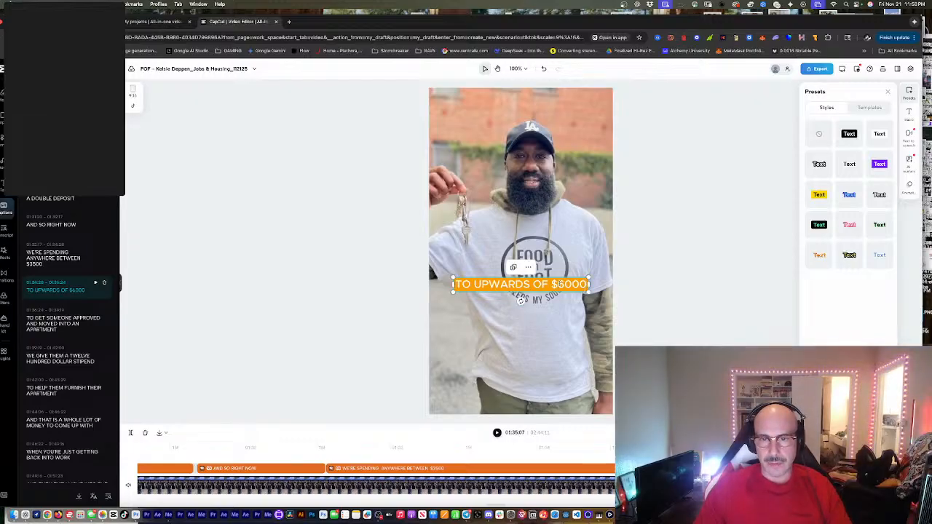
Step: Play on to the "AND THAT IS A WHOLE LOT OF MONEY" caption, add a line break before "TO COME UP WITH", and resume playback
scroll(678, 466, "right", 3)
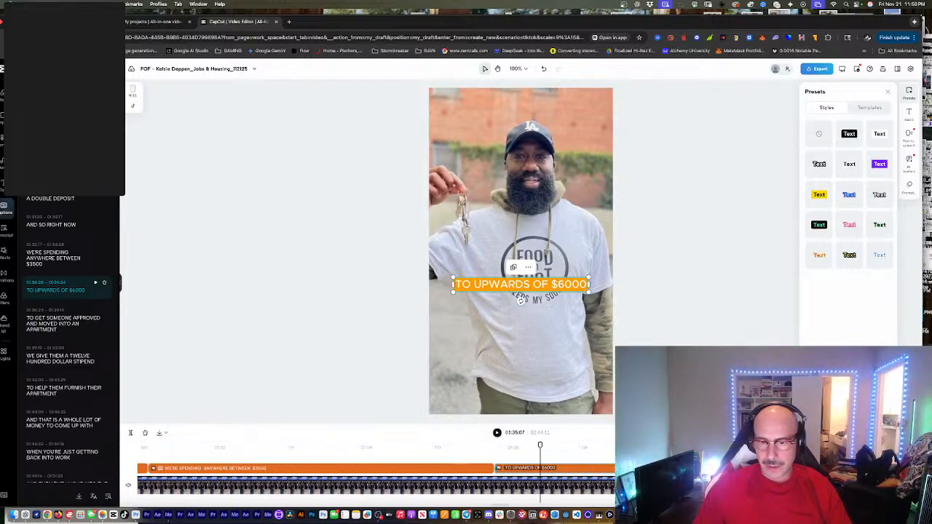
left_click(678, 448)
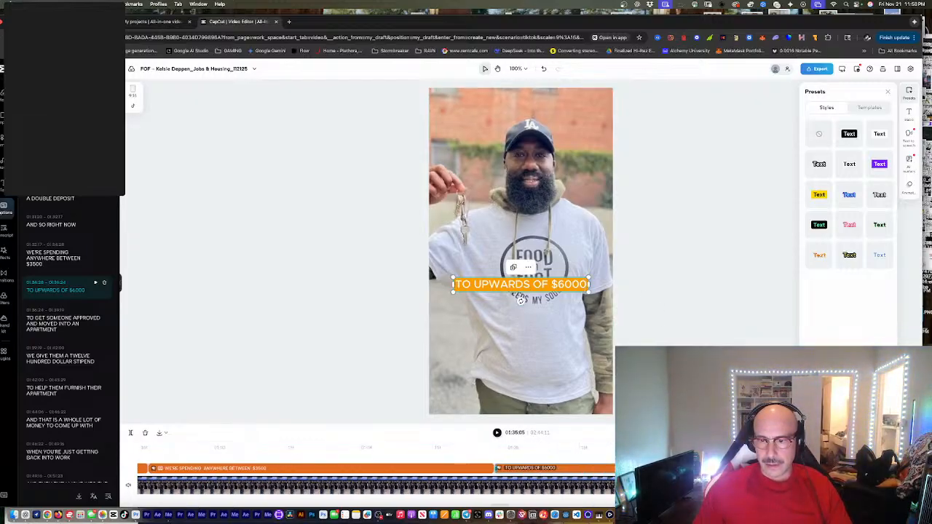
key("space")
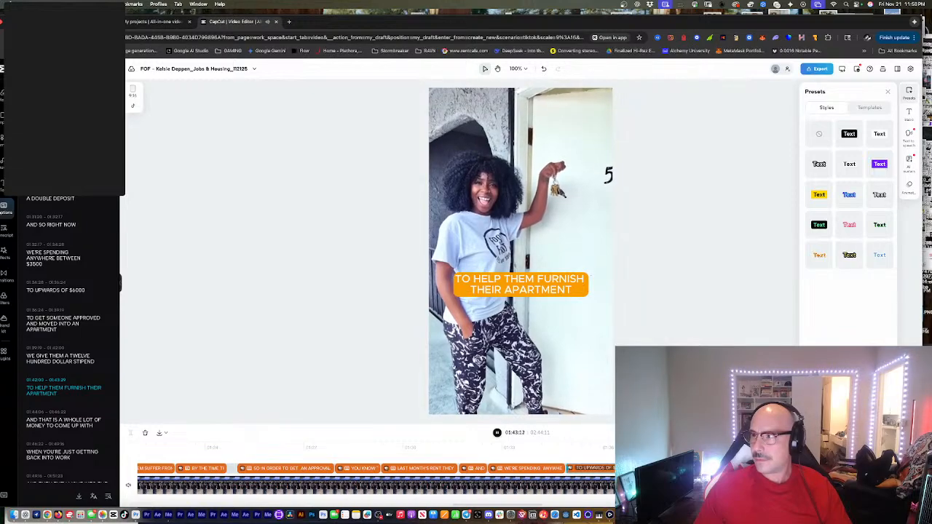
key("space")
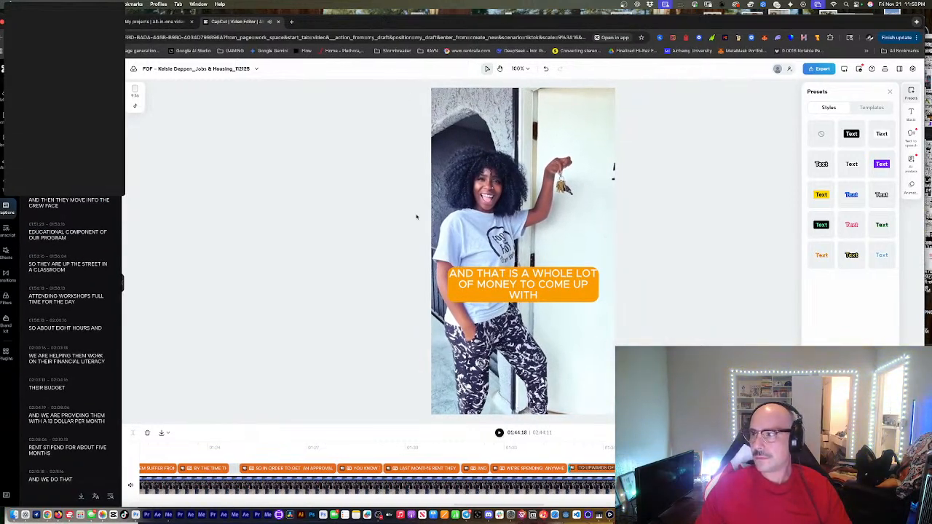
key("space")
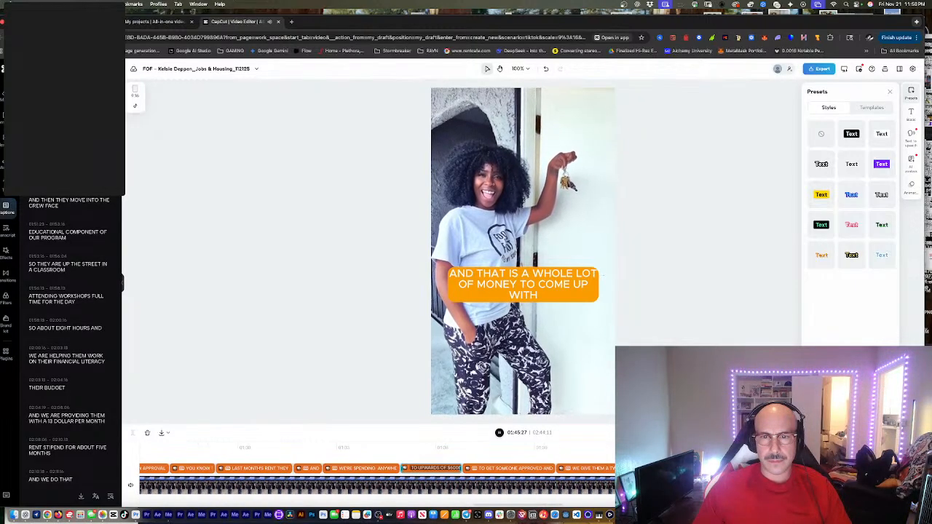
left_click(547, 284)
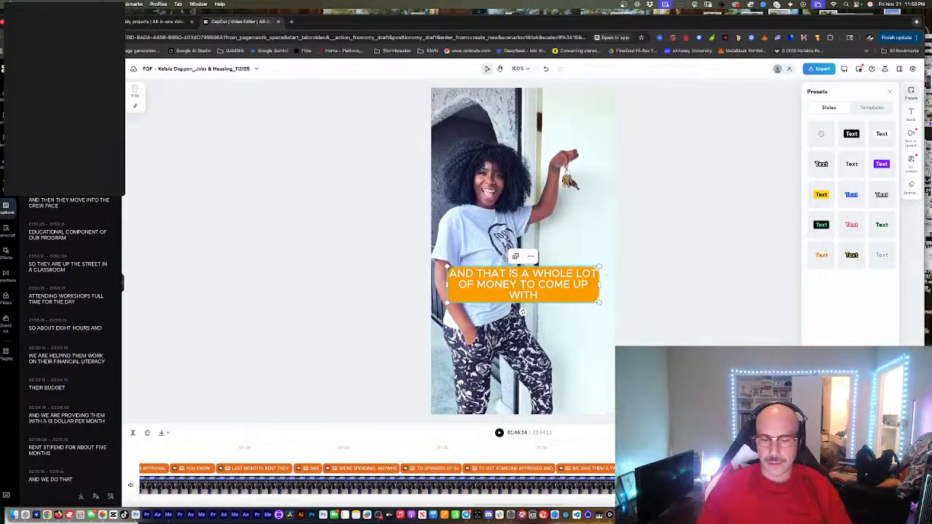
key("Return")
left_click(672, 219)
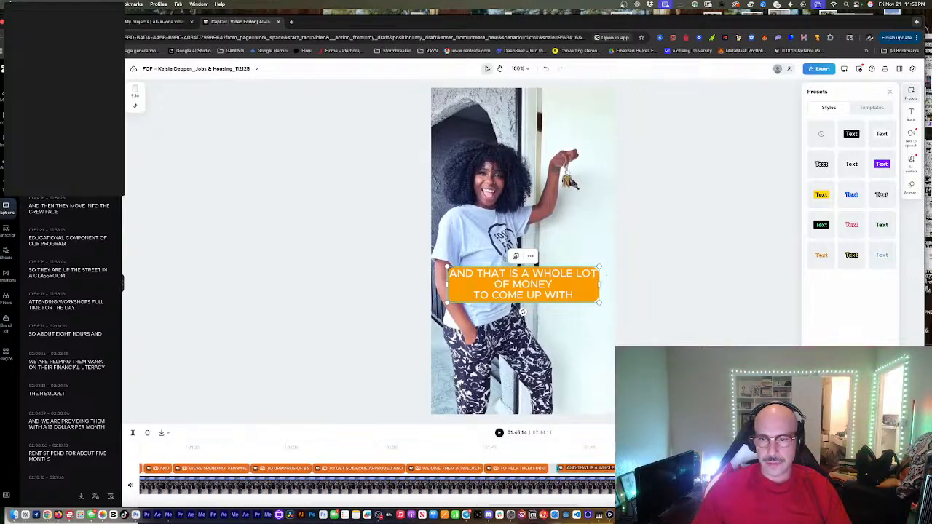
key("space")
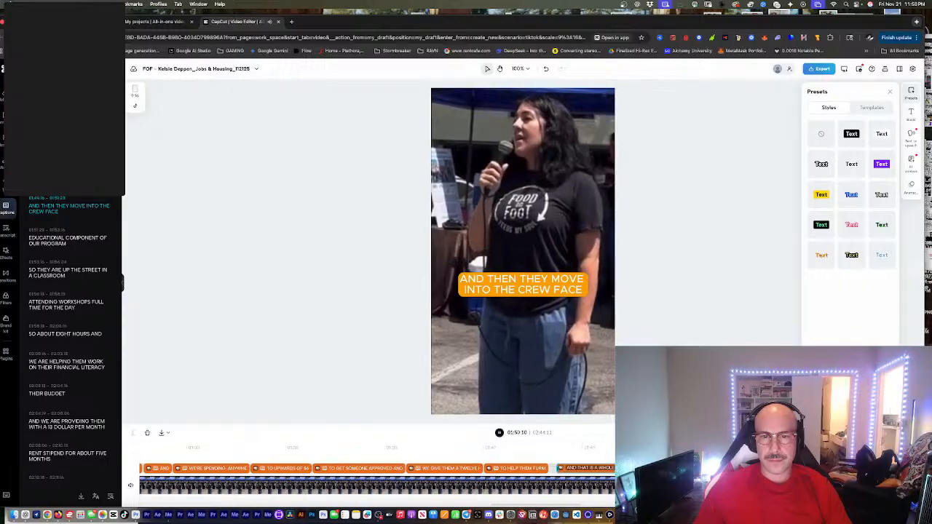
Step: Correct "FACE" to "PHASE" in the "AND THEN THEY MOVE INTO THE CREW" caption and resume playback
key("space")
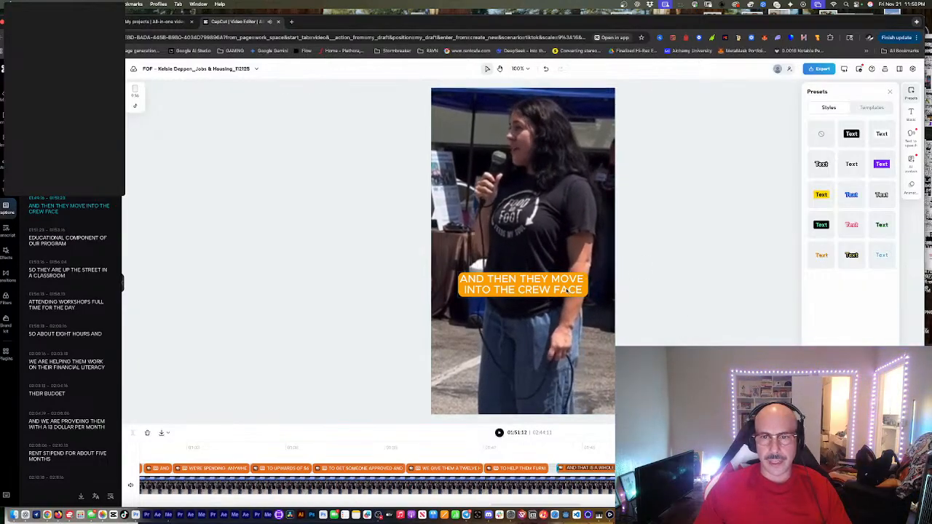
left_click(566, 290)
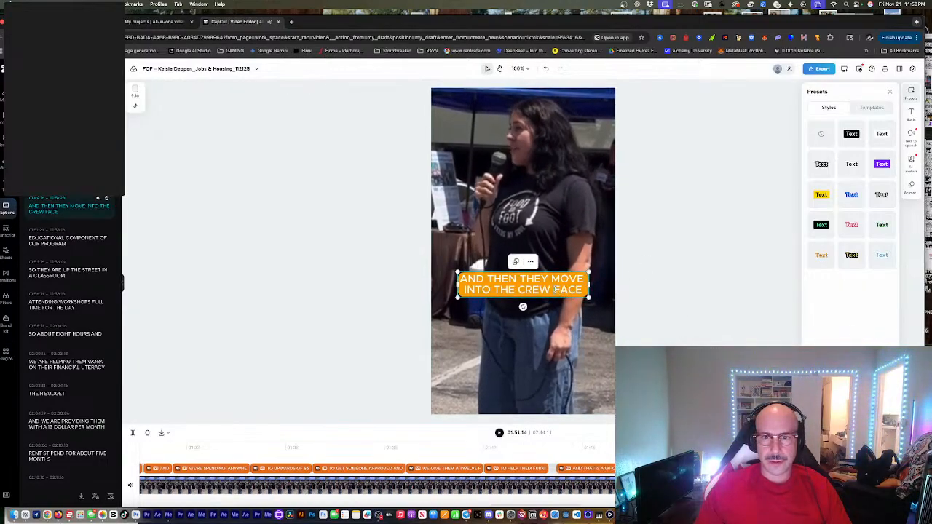
double_click(556, 290)
type("P")
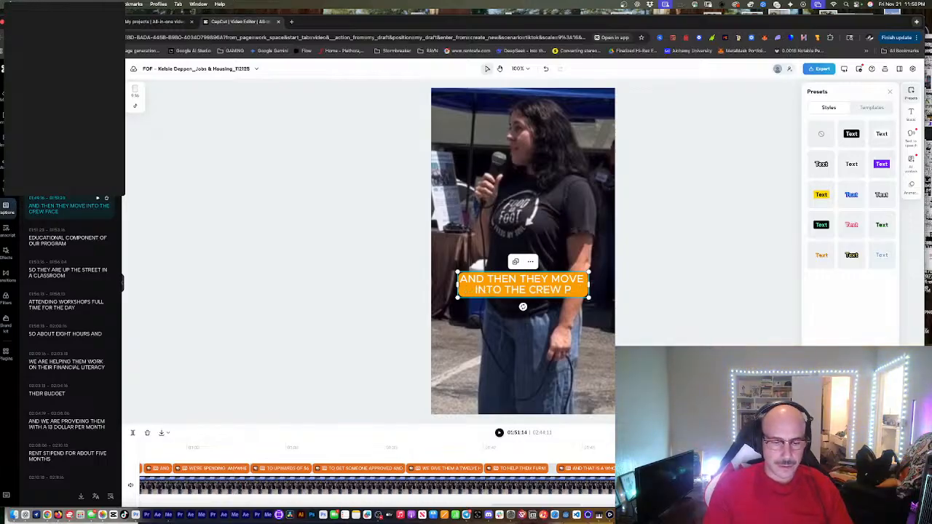
type("HASE")
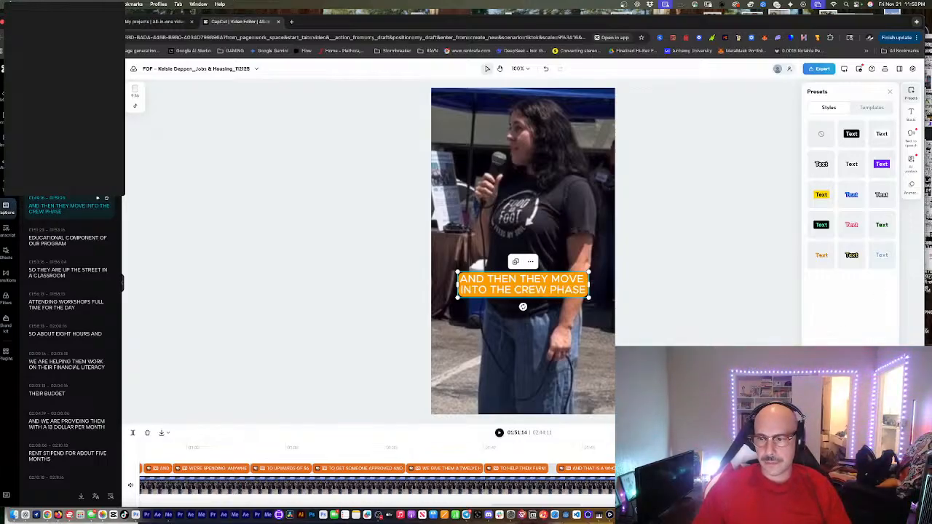
key("space")
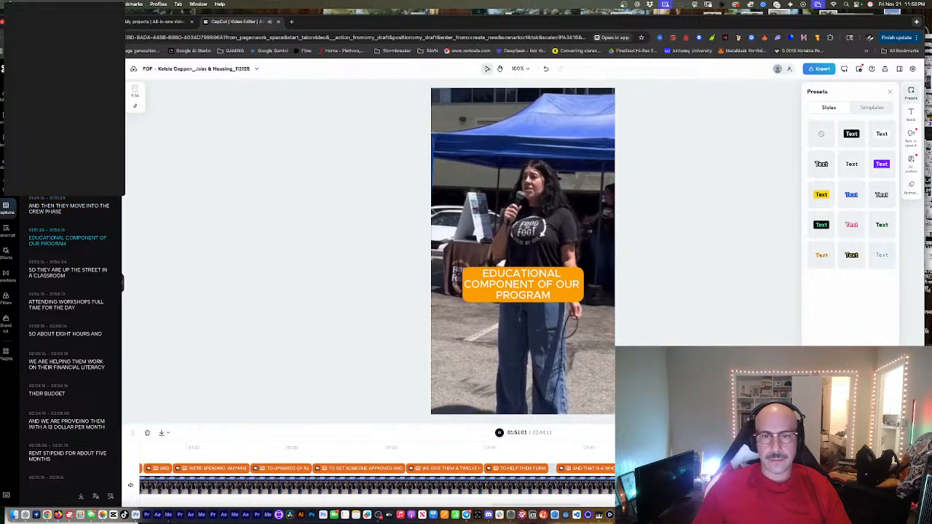
Step: Add a line break before "OF OUR PROGRAM" in the "EDUCATIONAL COMPONENT" caption and continue playback
key("space")
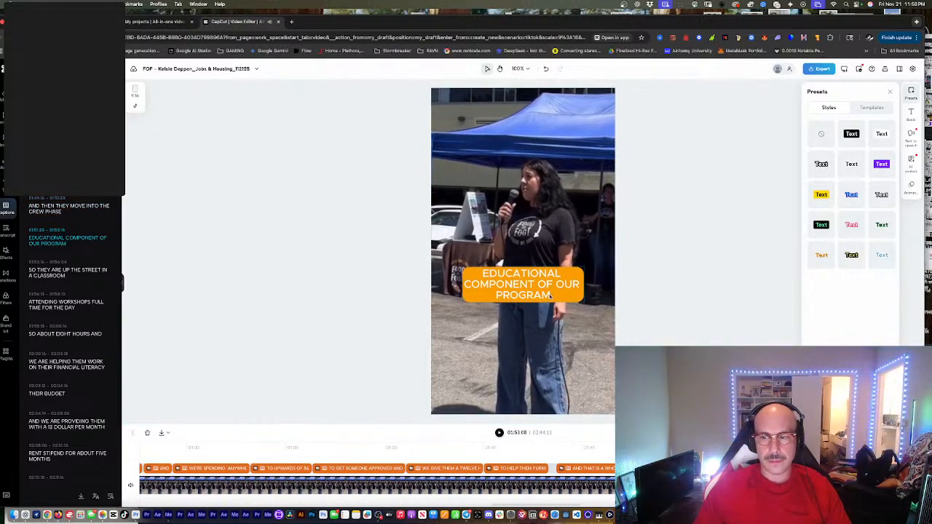
left_click(542, 285)
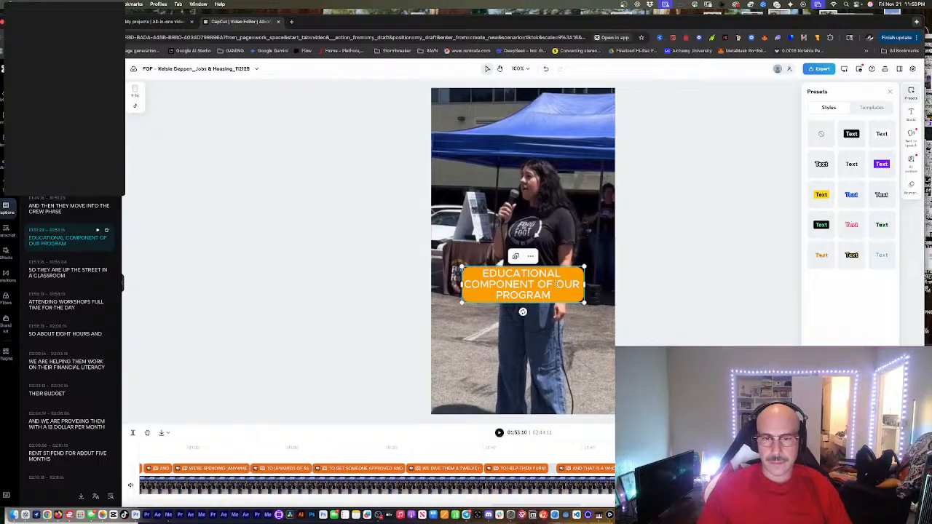
key("Return")
key("space")
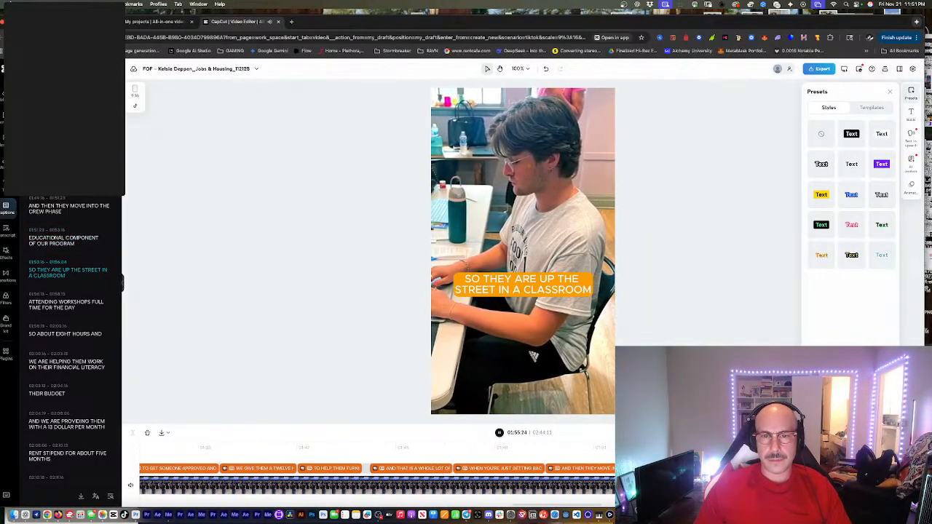
Step: Play on to the "SO ABOUT EIGHT HOURS AND" caption, add a line break before "EIGHT HOURS AND", and resume playback
left_click(671, 468)
key("space")
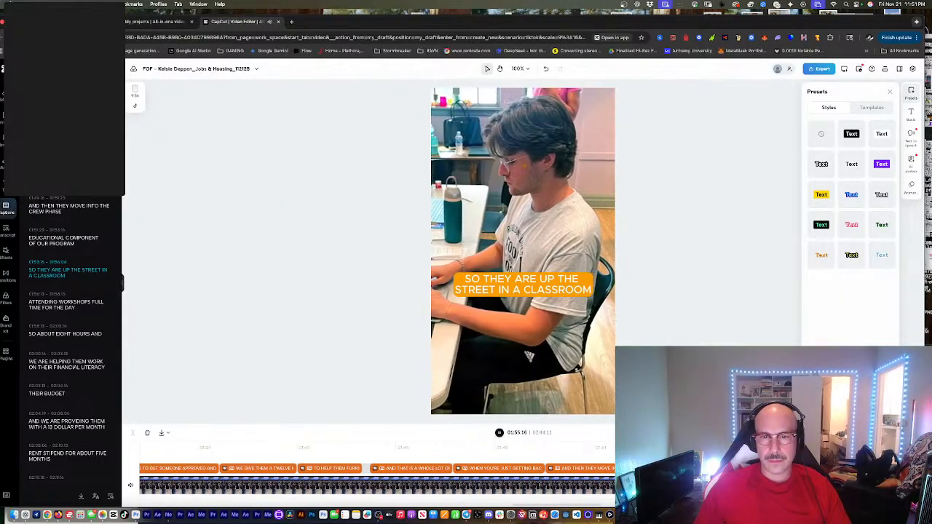
key("space")
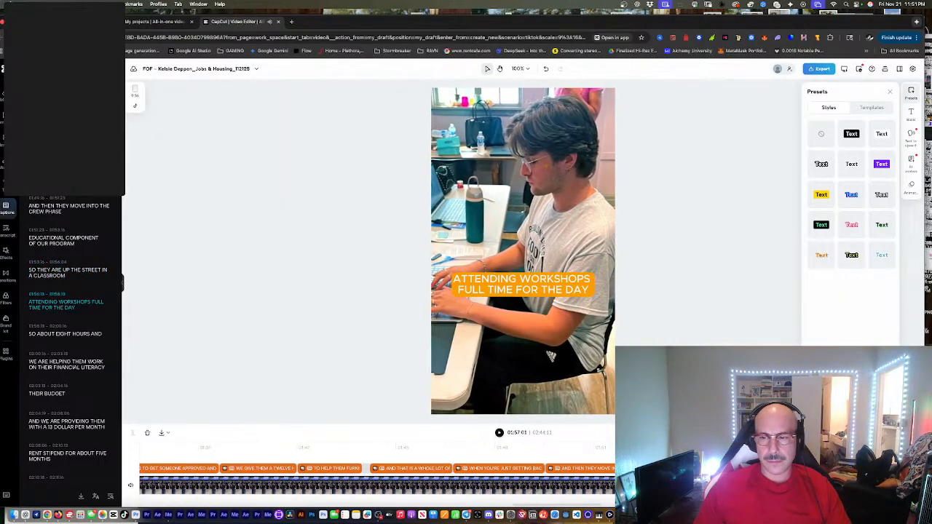
scroll(613, 453, "right", 2)
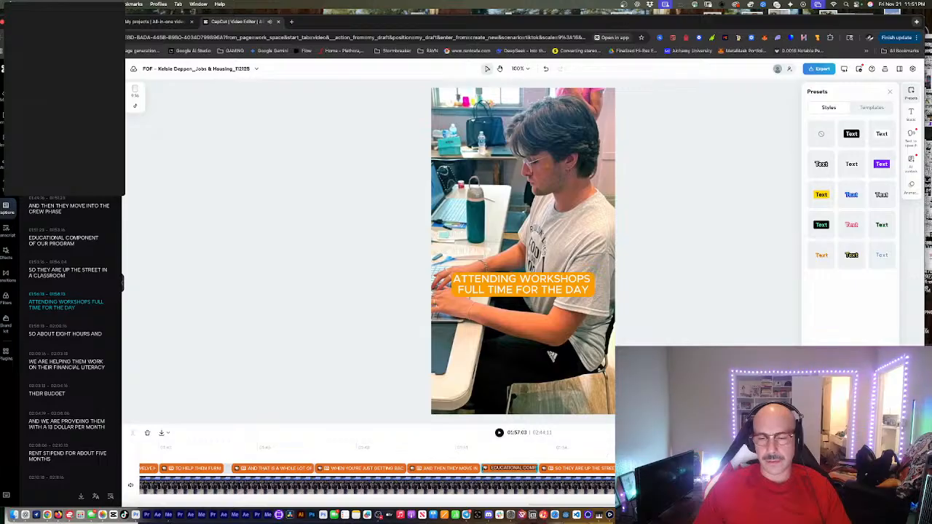
left_click(587, 445)
key("space")
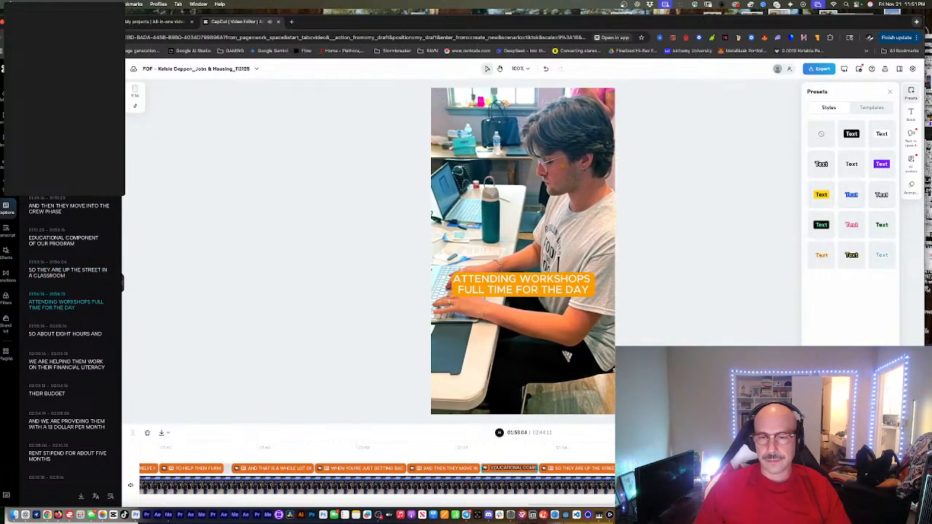
left_click(516, 280)
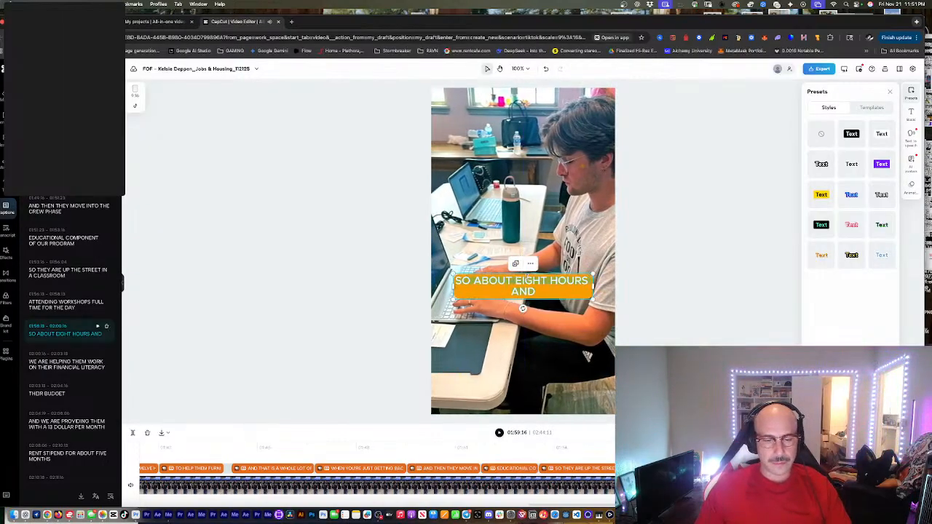
key("super+z")
key("Return")
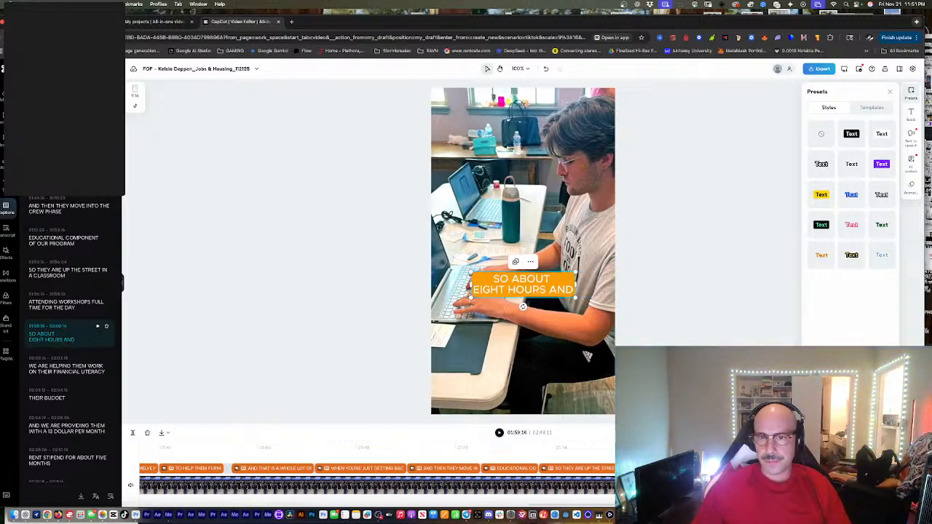
key("space")
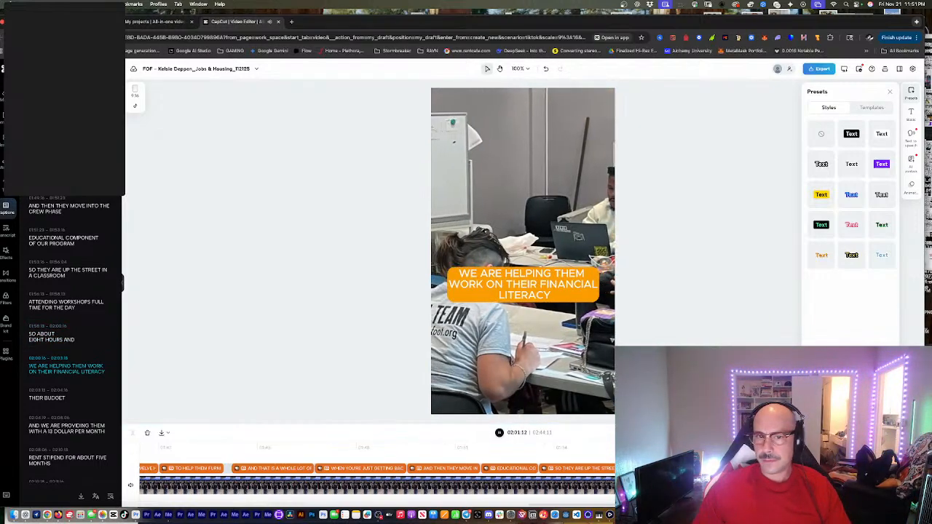
Step: Add a line break before "FINANCIAL LITERACY" in the "WE ARE HELPING THEM WORK ON THEIR" caption and play on
key("space")
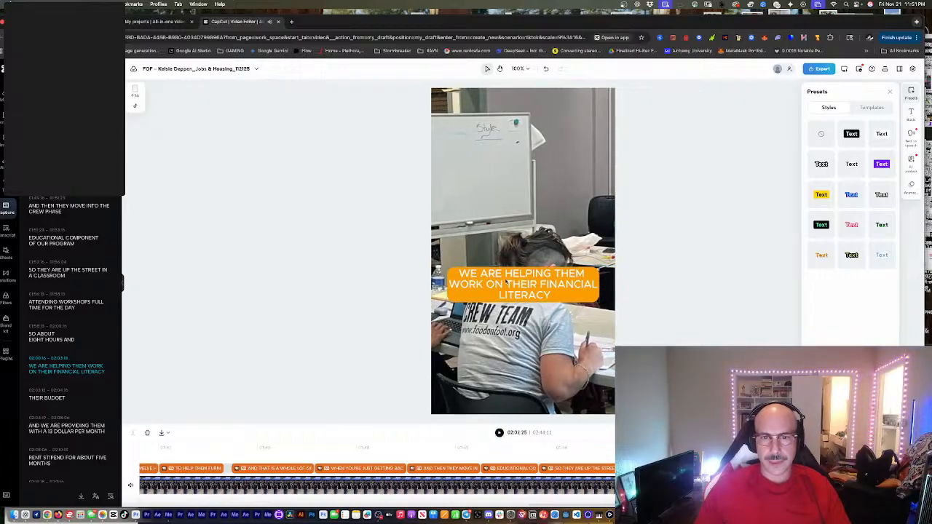
left_click(508, 282)
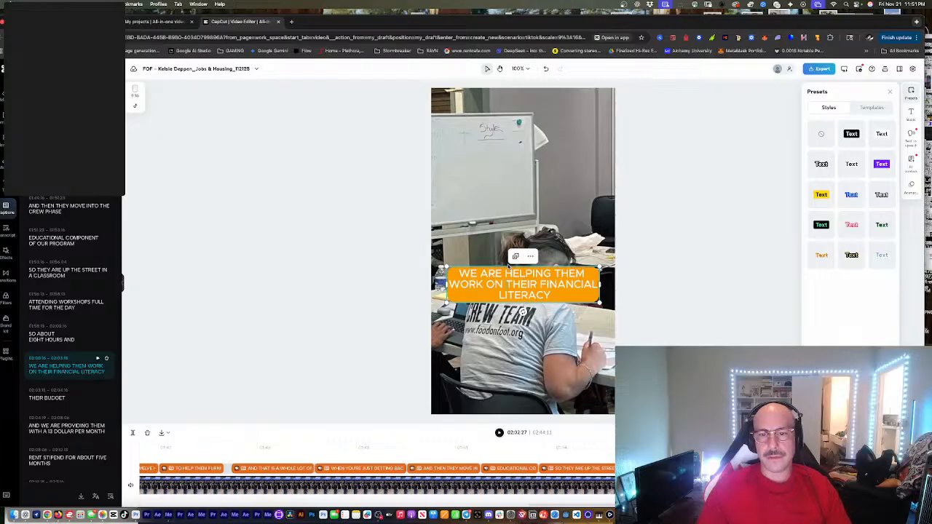
key("Return")
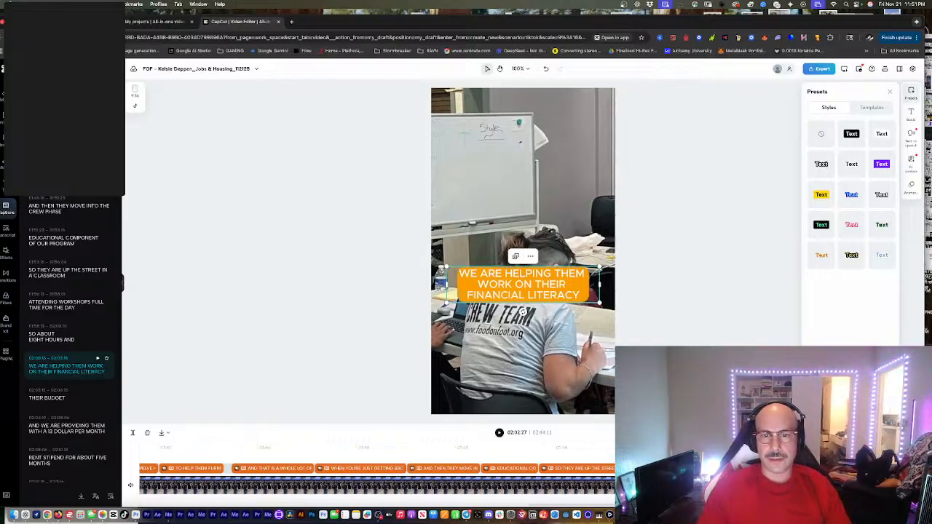
scroll(377, 473, "right", 3)
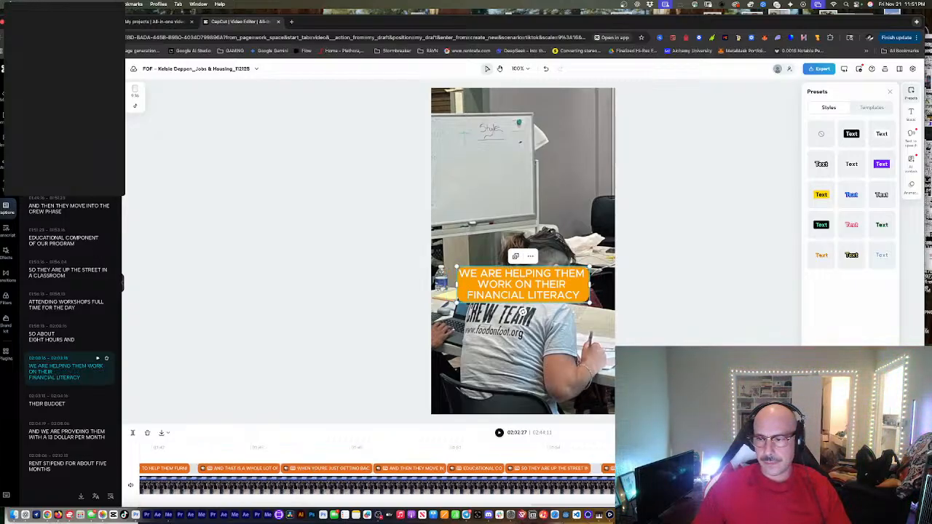
key("space")
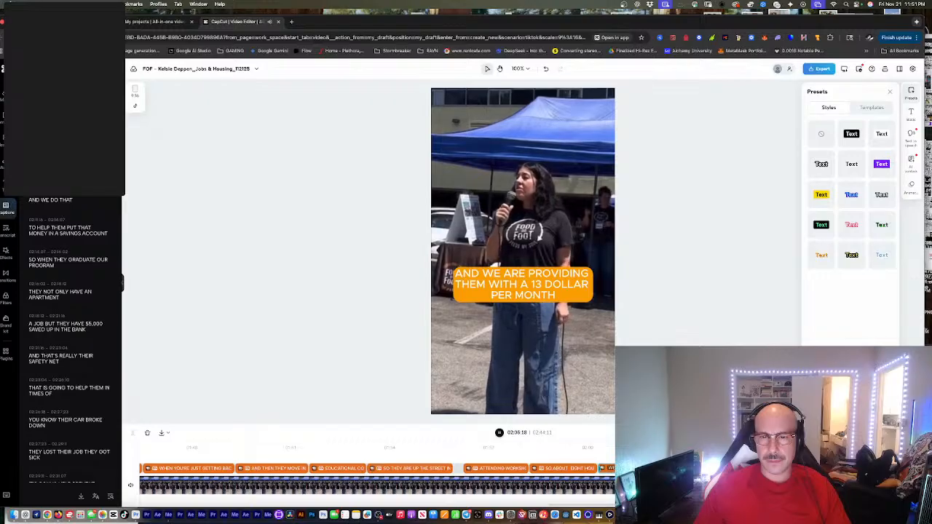
Step: In the "AND WE ARE PROVIDING THEM" caption, change "13 DOLLAR" to "$1300", add a line break before "PER MONTH", and resume playback
left_click(537, 285)
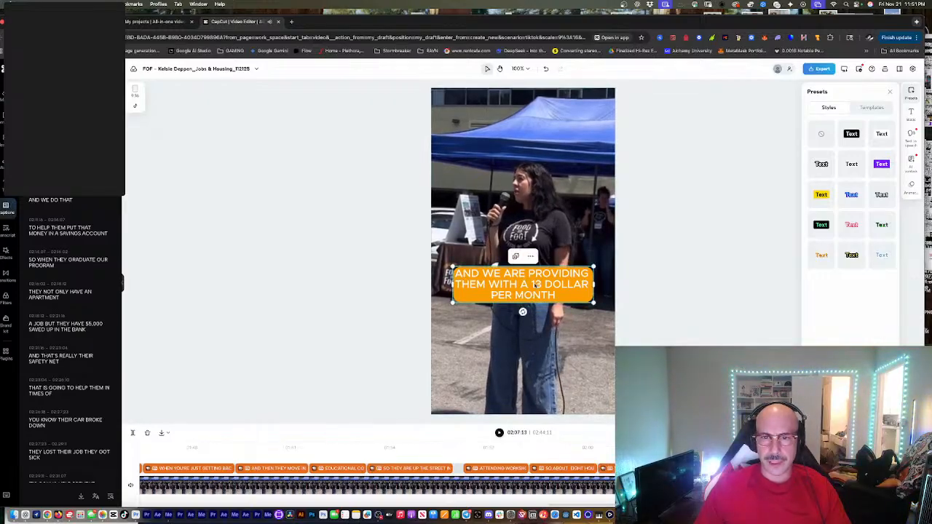
type("00")
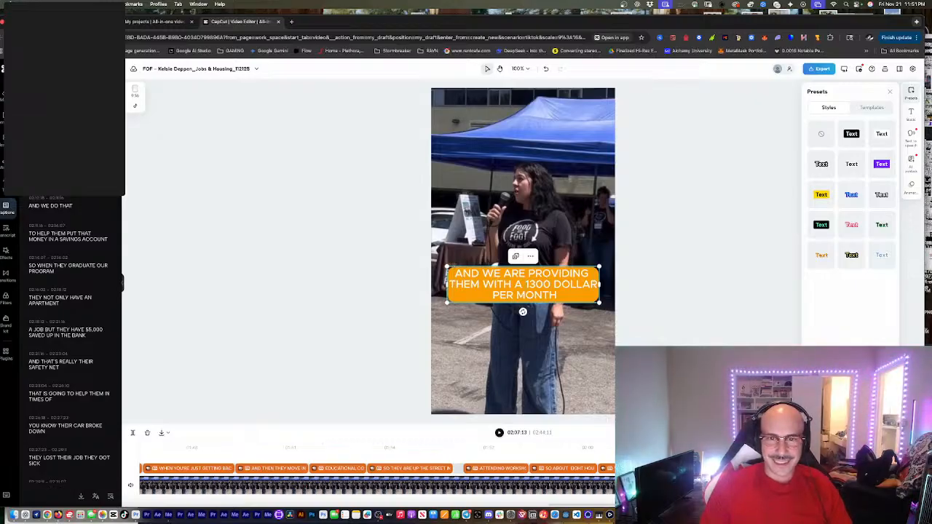
type("$")
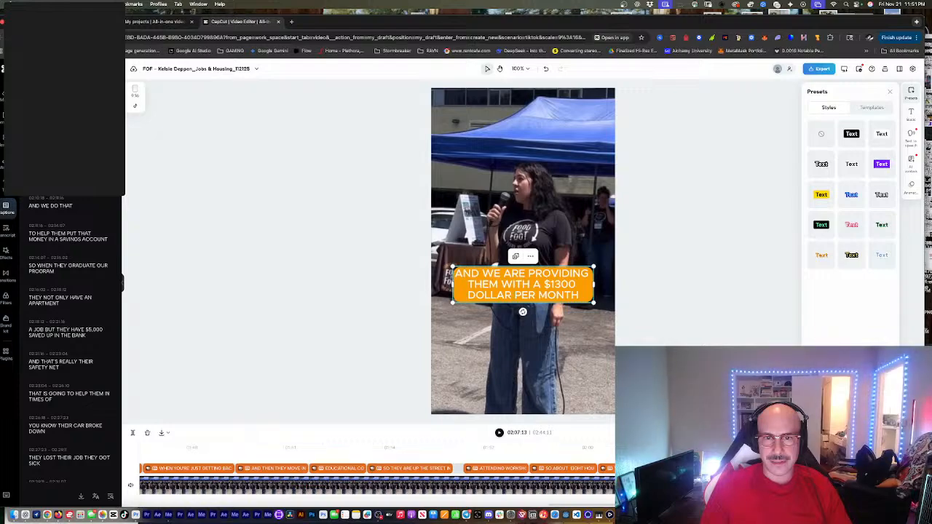
key("BackSpace")
key("BackSpace")
key("BackSpace")
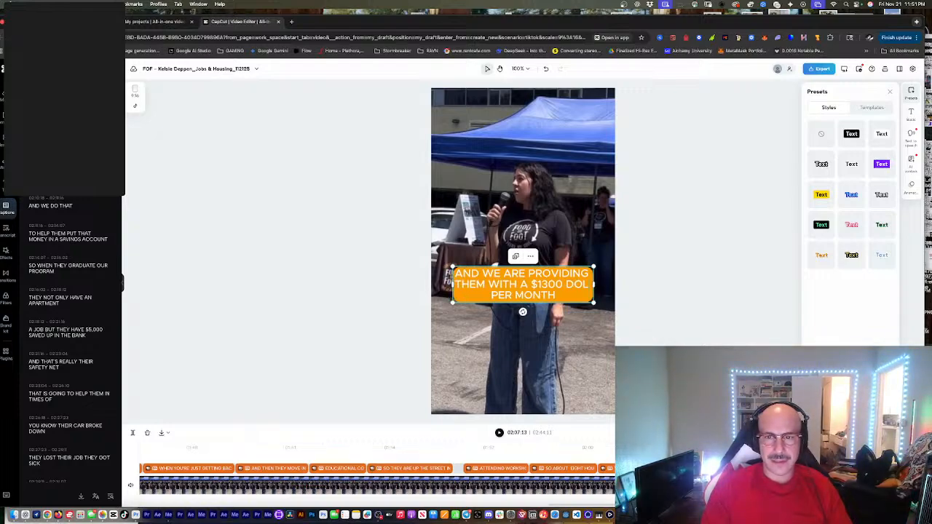
key("BackSpace")
key("BackSpace")
key("BackSpace")
key("BackSpace")
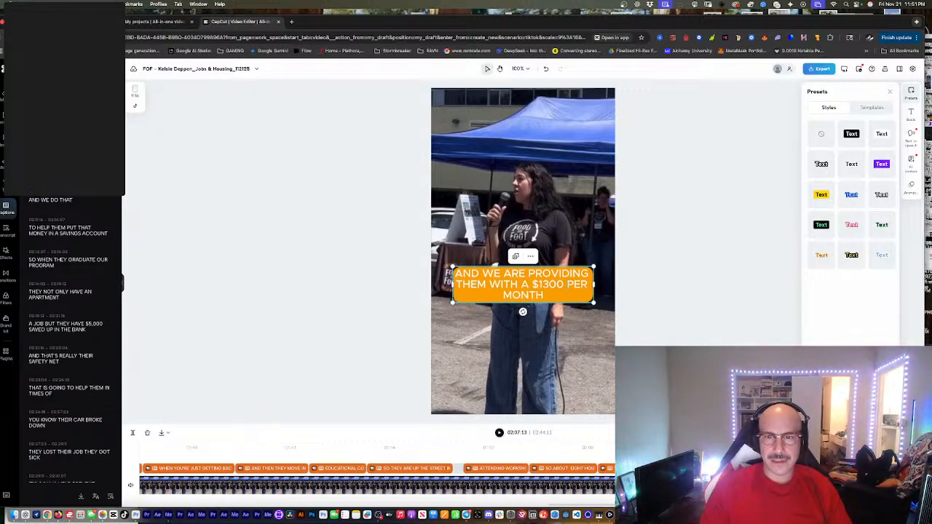
key("Return")
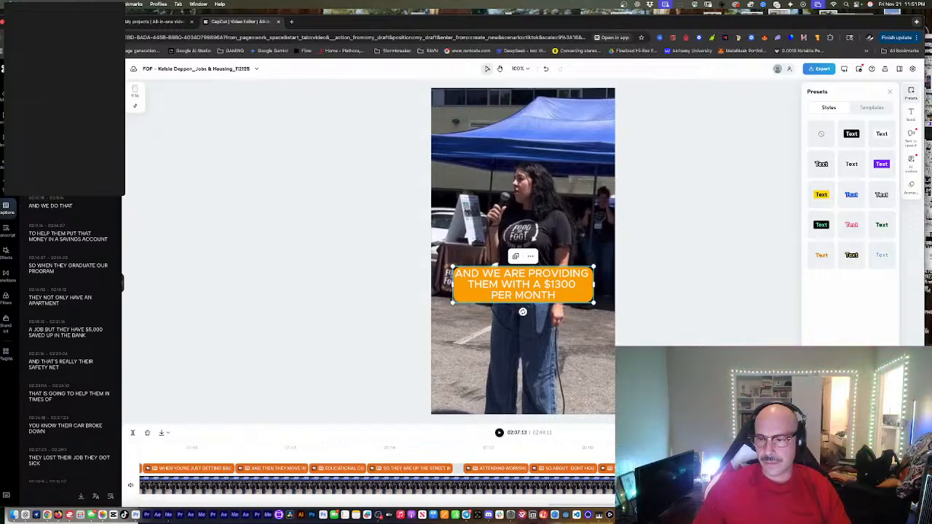
key("space")
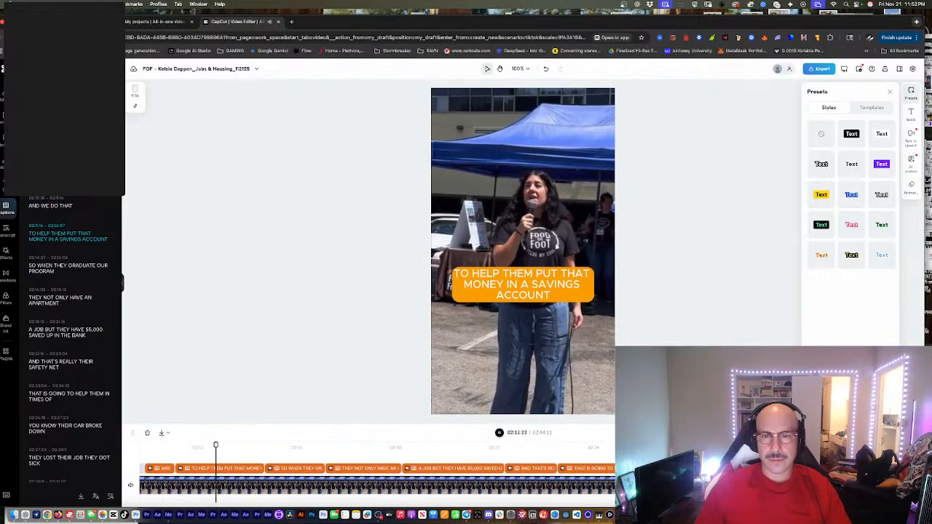
Step: Break the savings account caption into "TO HELP THEM", "PUT THAT MONEY" and "IN A SAVINGS ACCOUNT", and resume playback
left_click(533, 286)
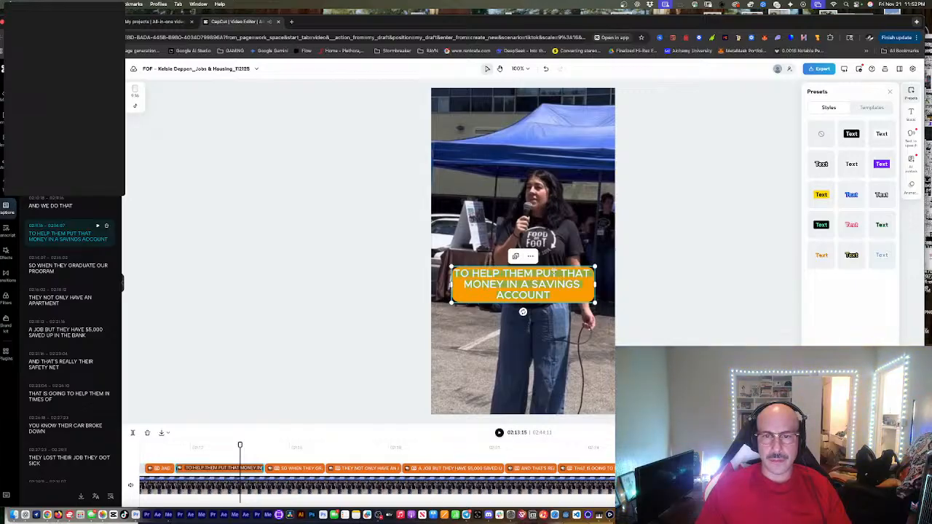
key("Return")
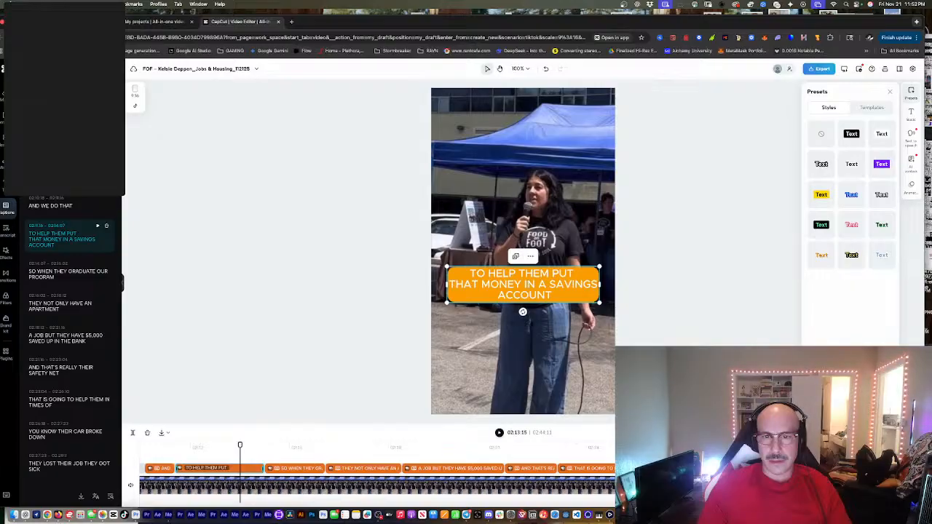
key("Return")
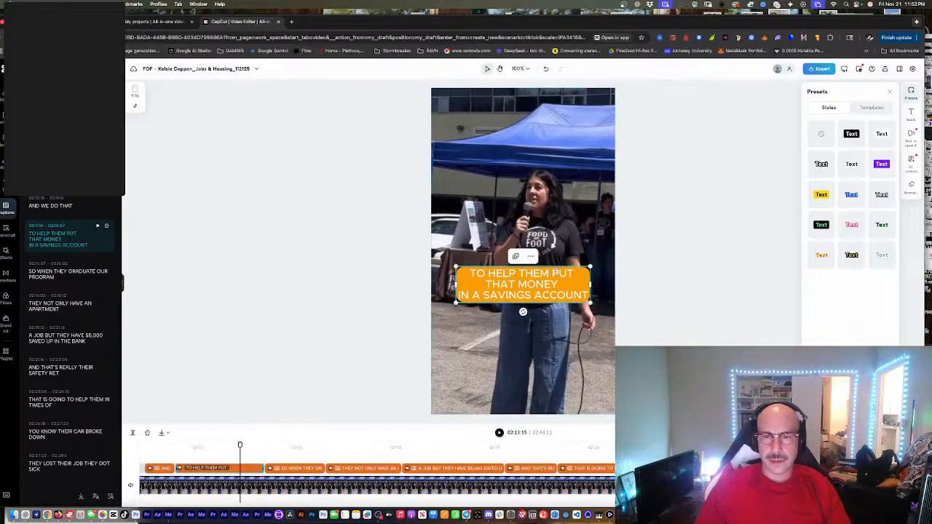
key("Return")
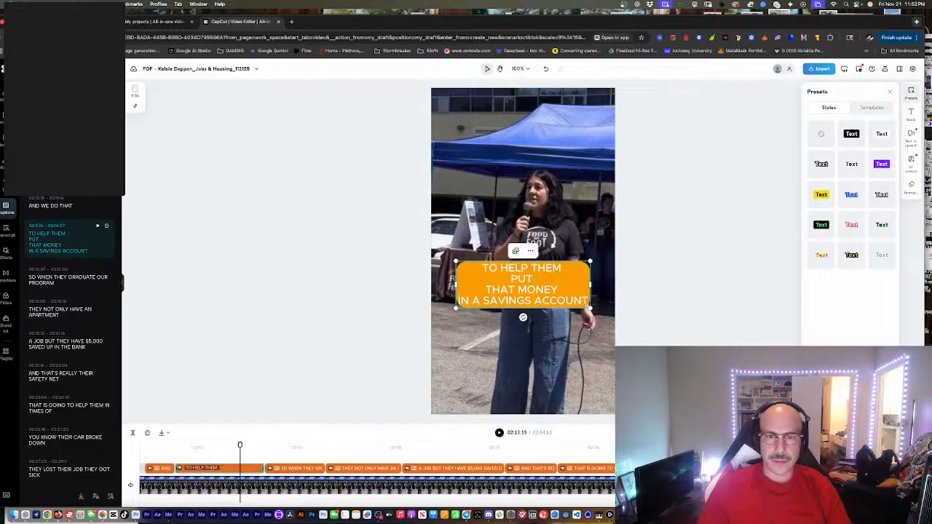
key("BackSpace")
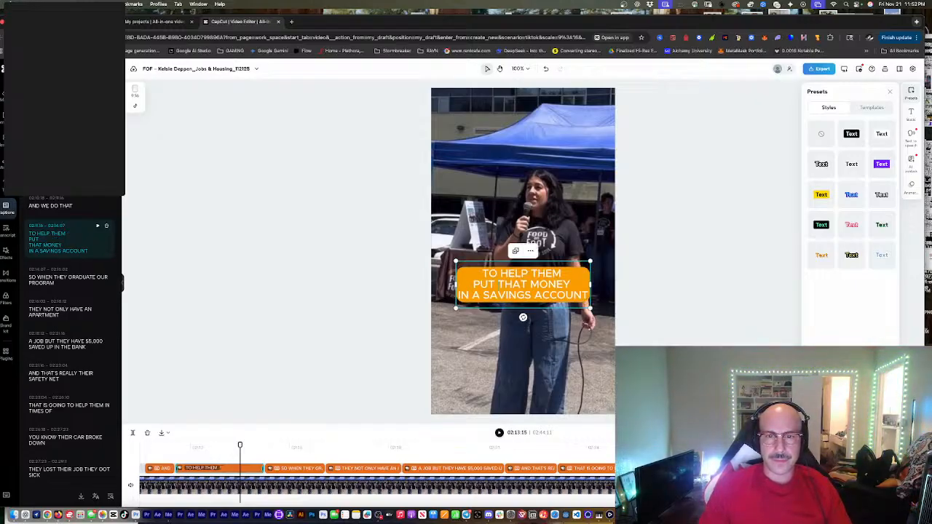
left_click_drag(240, 445, 245, 446)
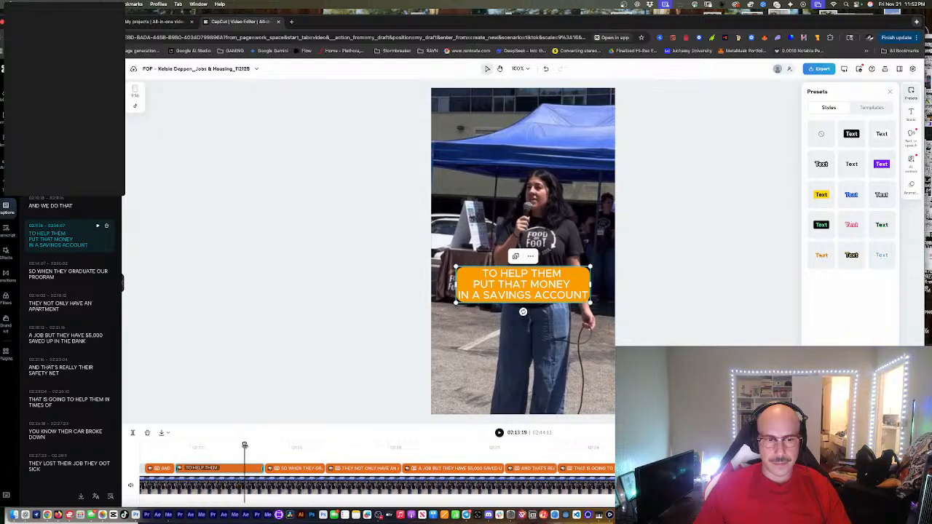
key("space")
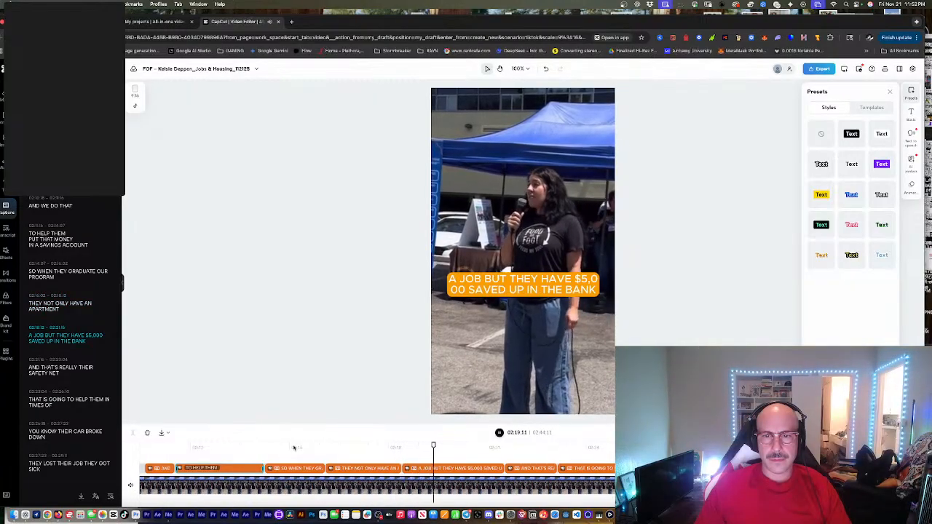
Step: Pause at the "A JOB BUT THEY HAVE" caption and add line breaks before "$5,000 SAVED UP" and "IN THE BANK"
key("space")
left_click(577, 279)
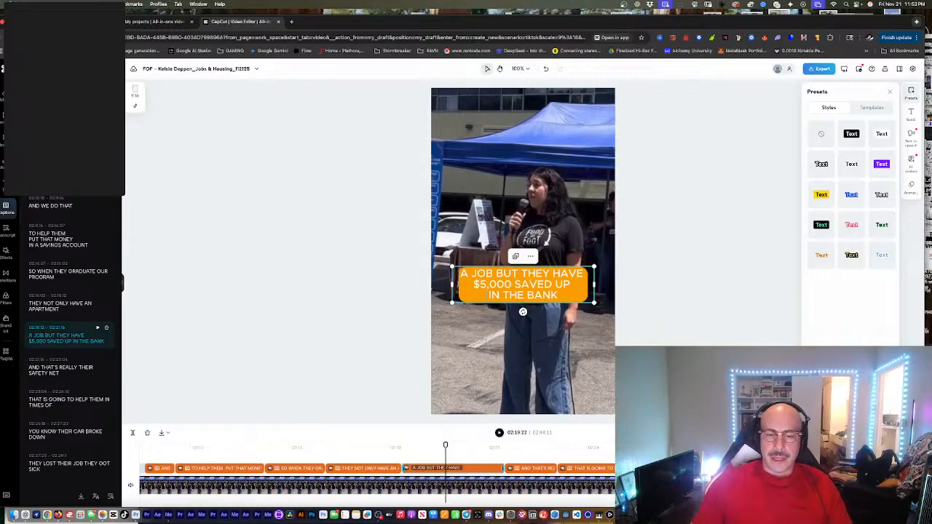
Step: Play the remaining captions through "BACK INTO HOMELESSNESS", the donation card and the closing Food on Foot logo to review the ending
key("space")
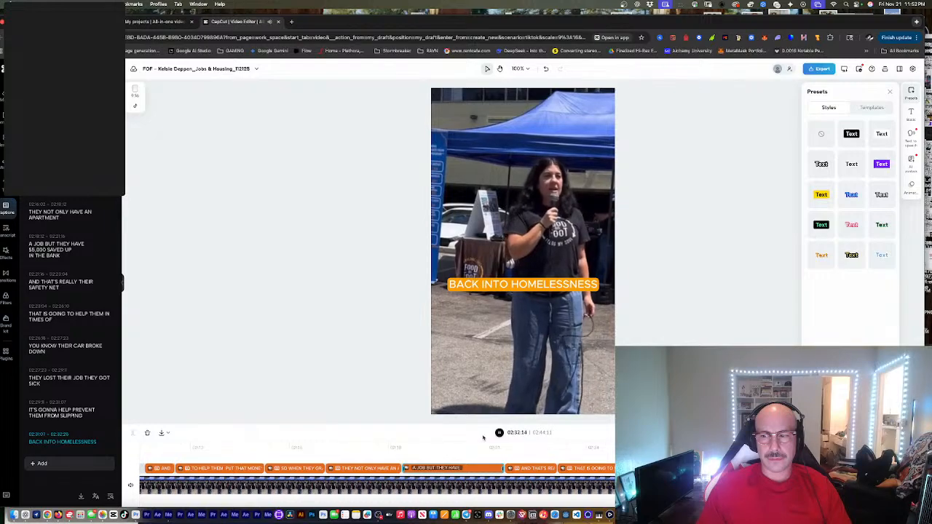
key("space")
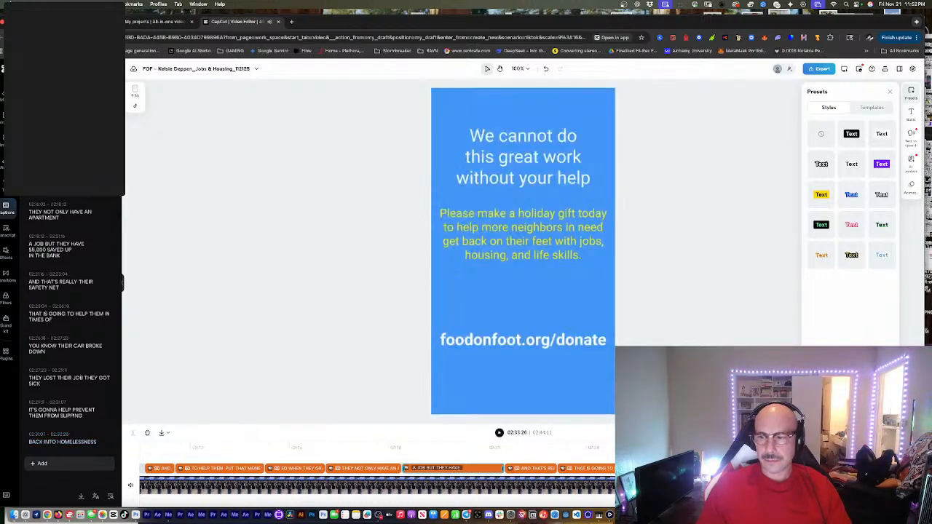
key("super+minus")
key("super+minus")
key("super+minus")
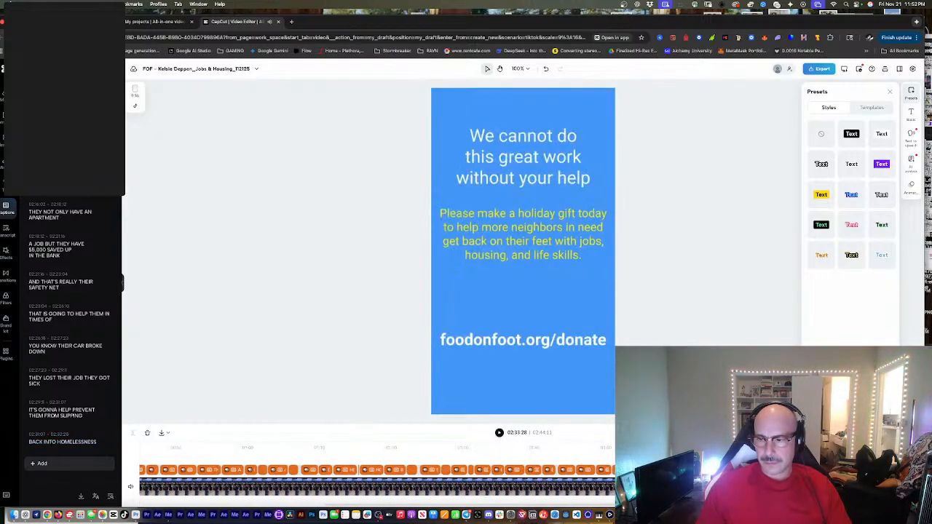
scroll(377, 480, "right", 3)
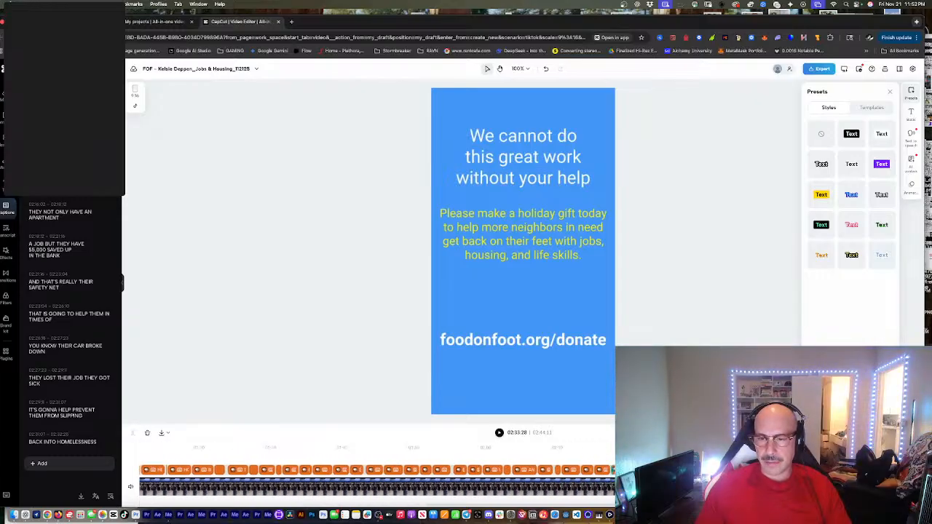
key("space")
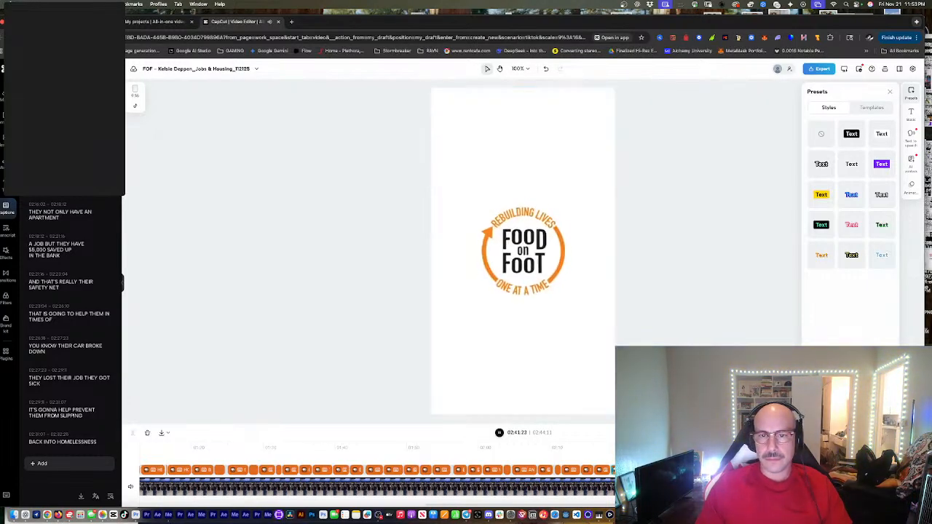
key("space")
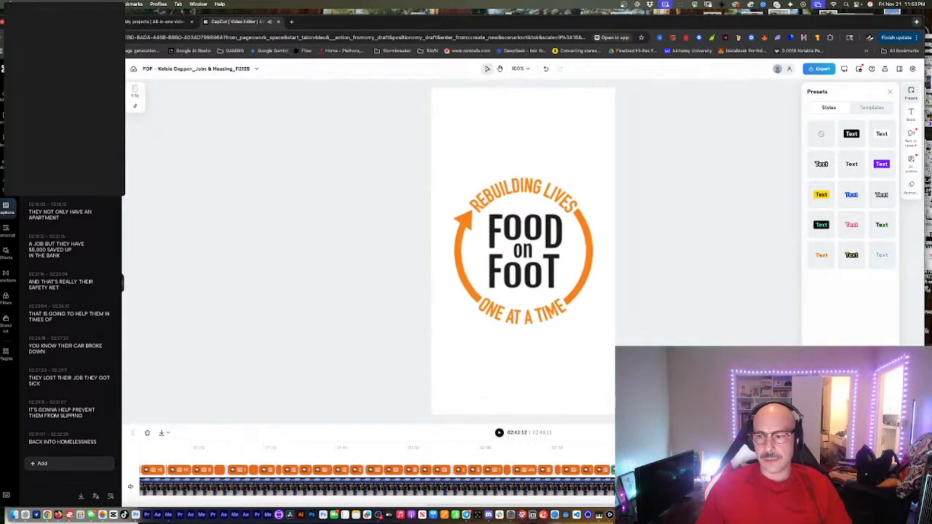
Step: Fit the whole project in the timeline and return the playhead to the start of the video
left_click(784, 449)
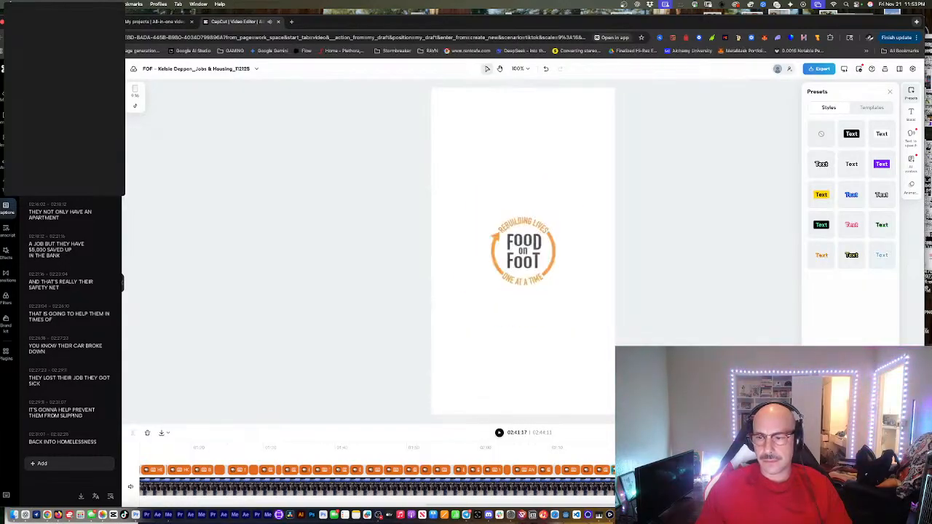
left_click_drag(783, 449, 223, 449)
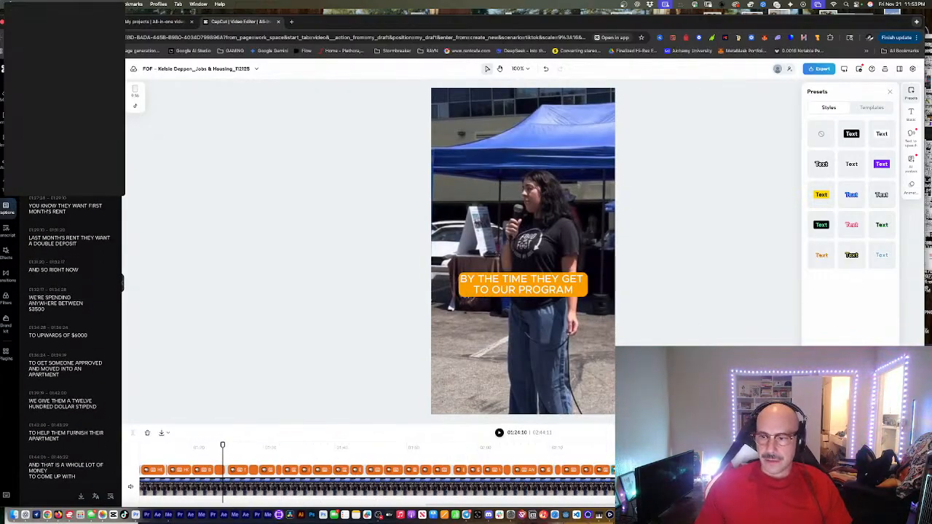
key("super+minus")
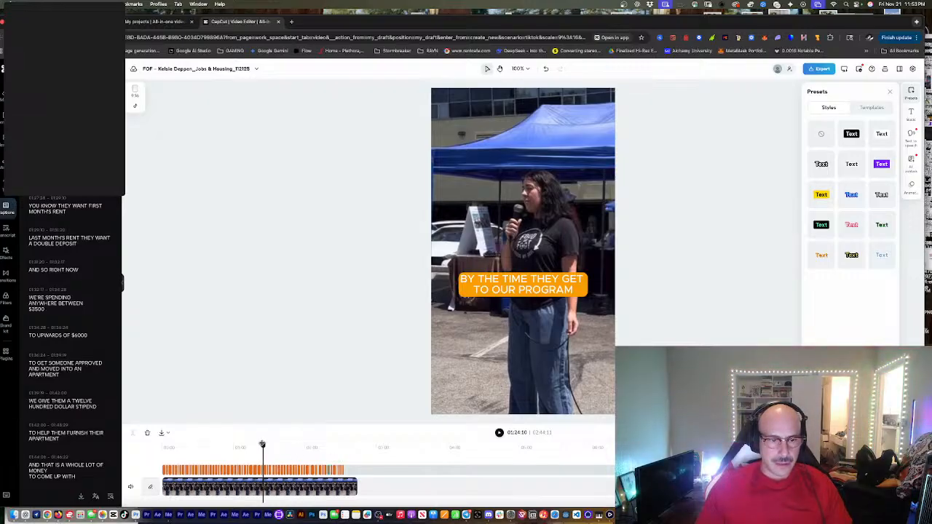
left_click_drag(263, 446, 147, 456)
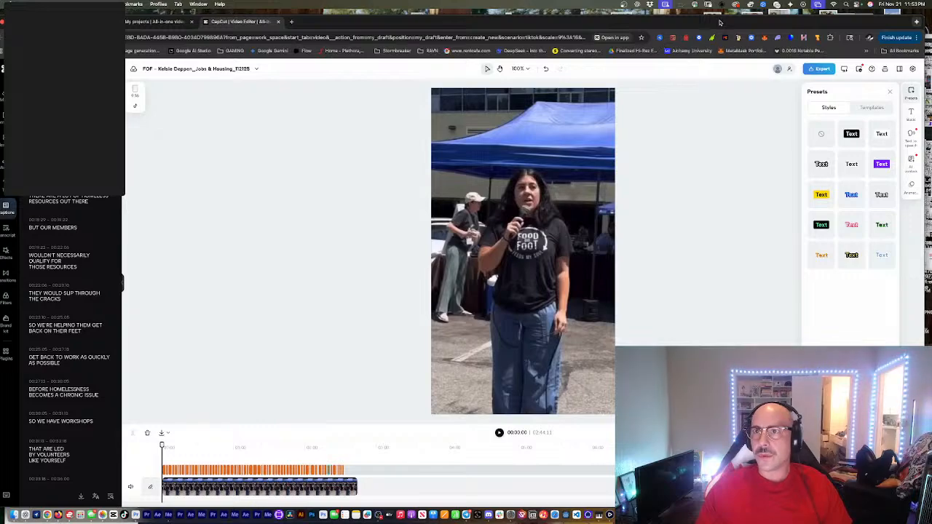
Step: Export the video as a downloadable MP4 at 1080p, recommended quality and 60fps, keeping the project name as the file name
left_click_drag(716, 24, 724, 21)
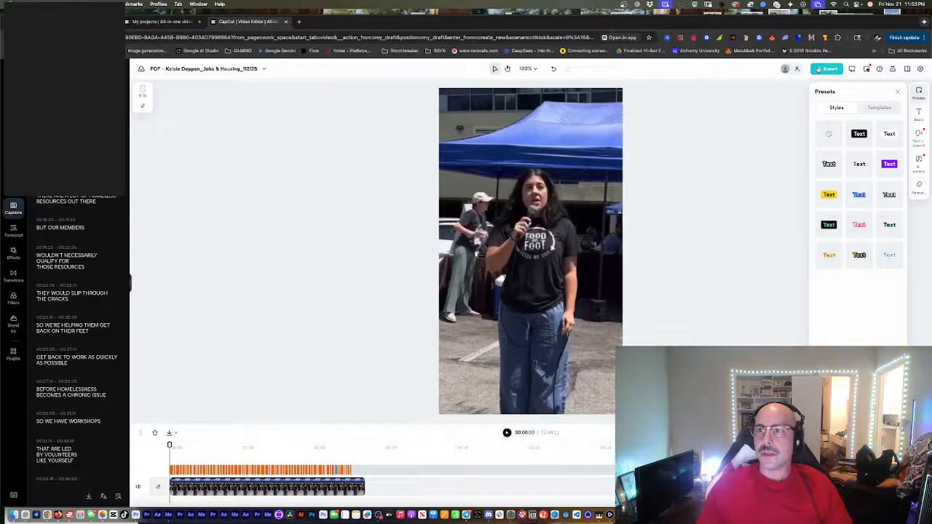
left_click(819, 69)
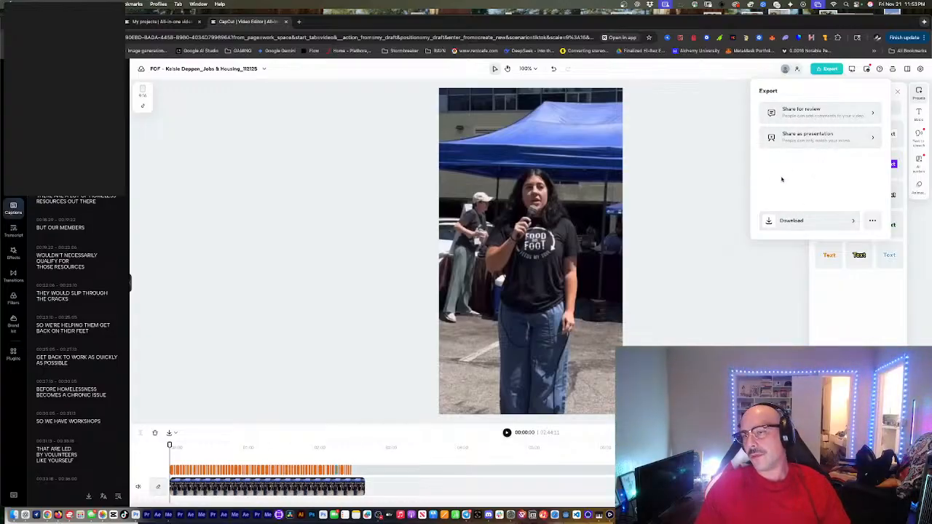
left_click(792, 221)
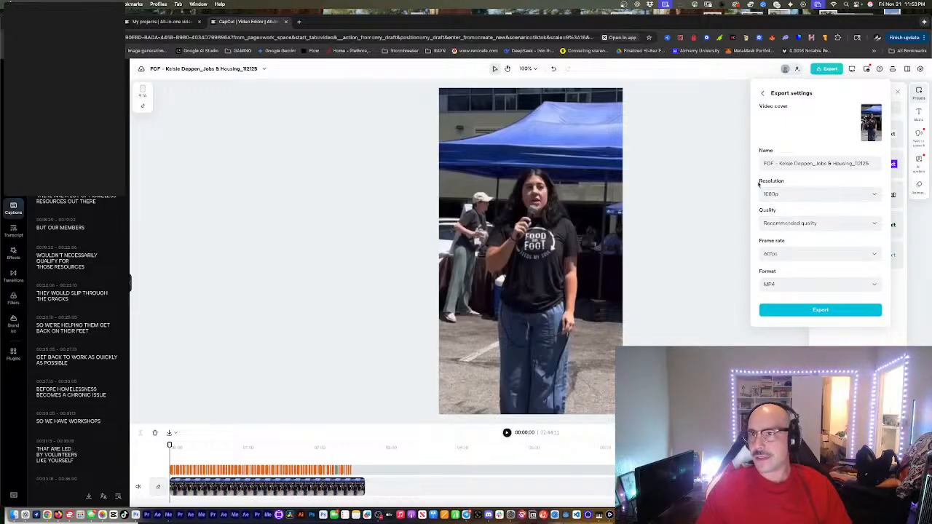
left_click(790, 195)
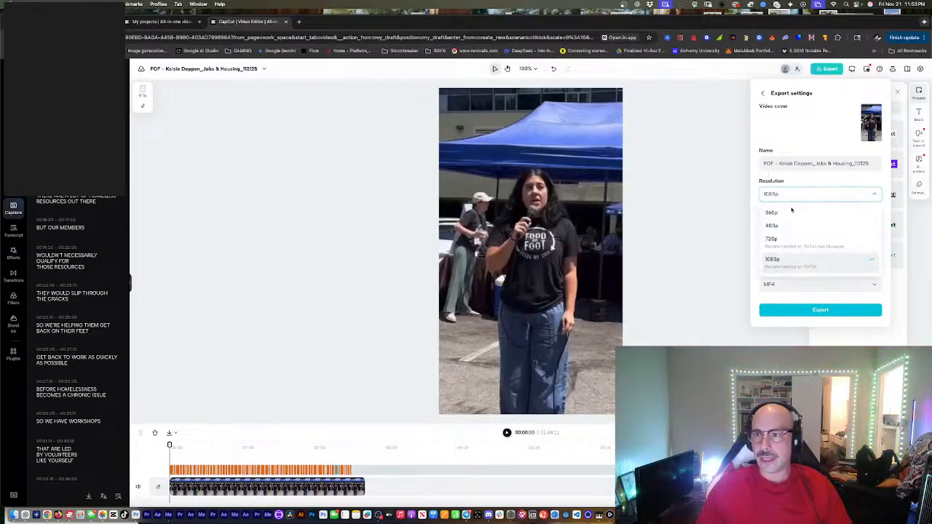
left_click(795, 196)
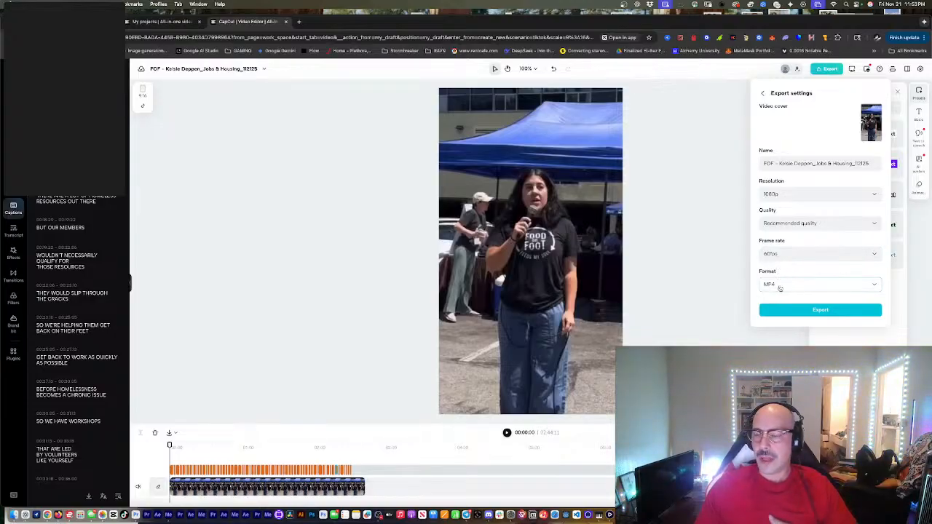
left_click(784, 315)
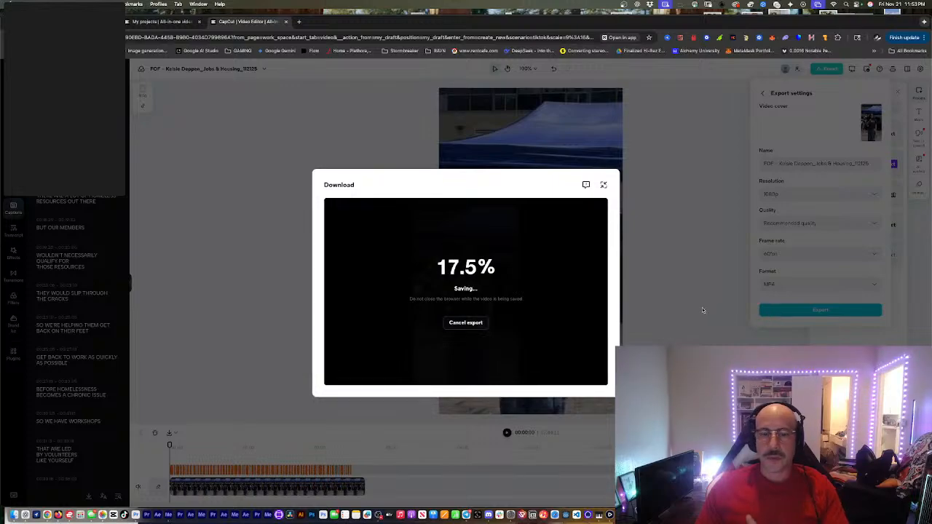